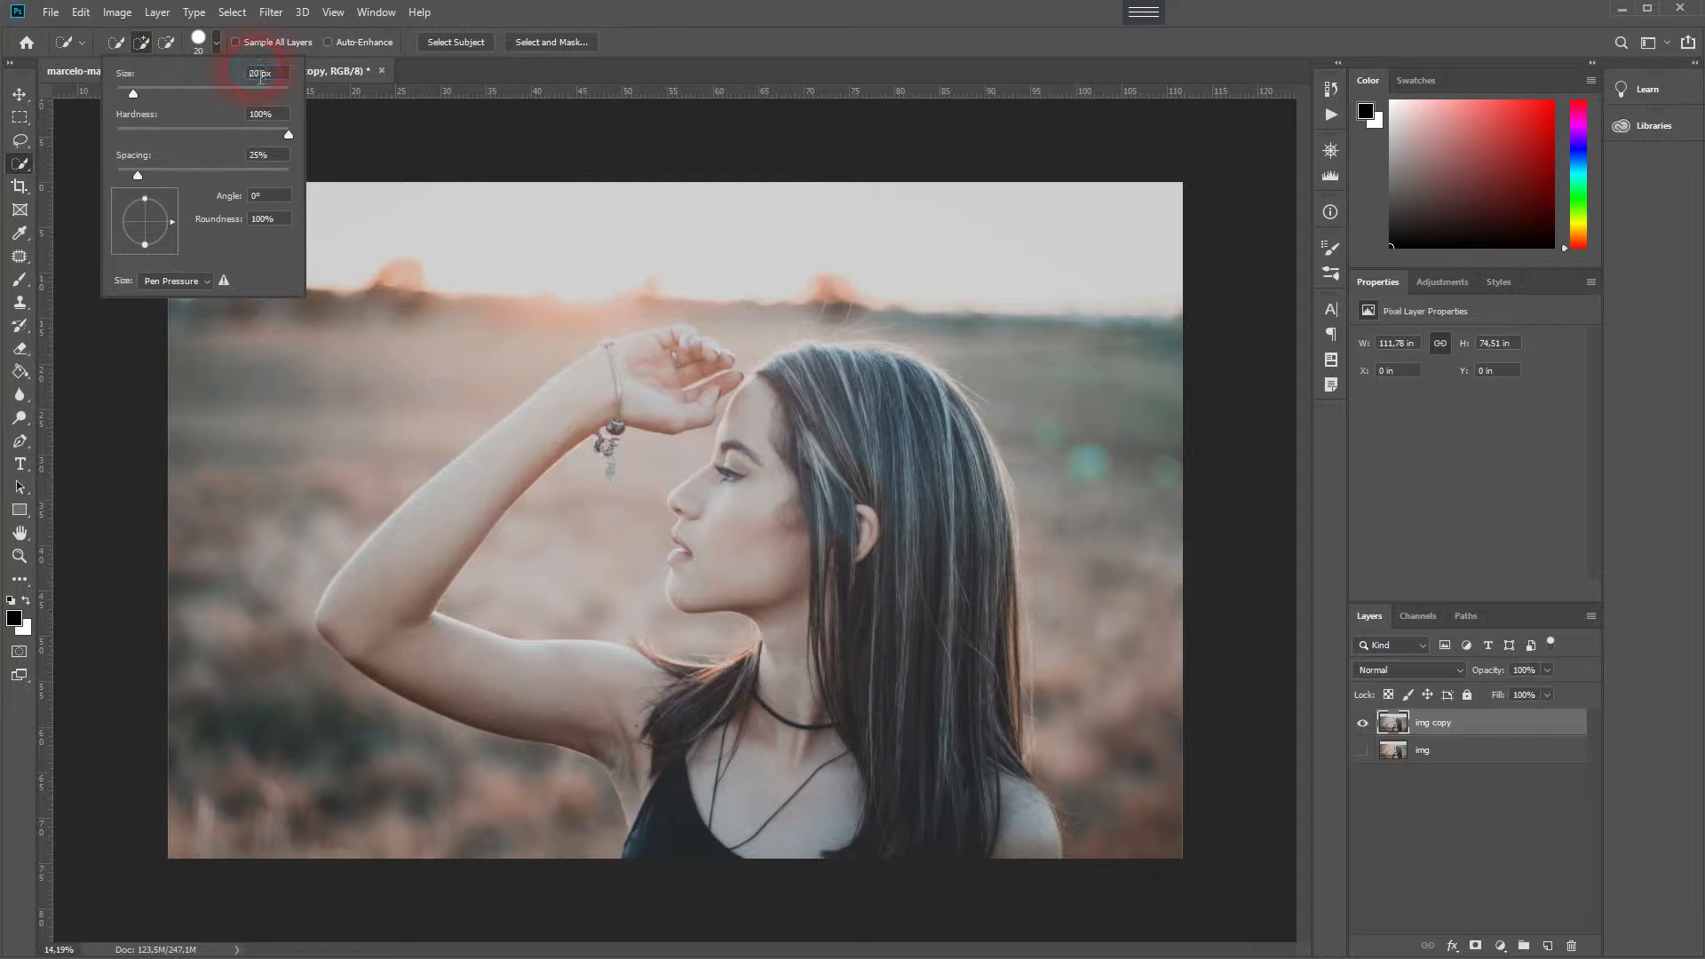
- Set the quick selection brush to 250 px and select the woman in the photo
type("5")
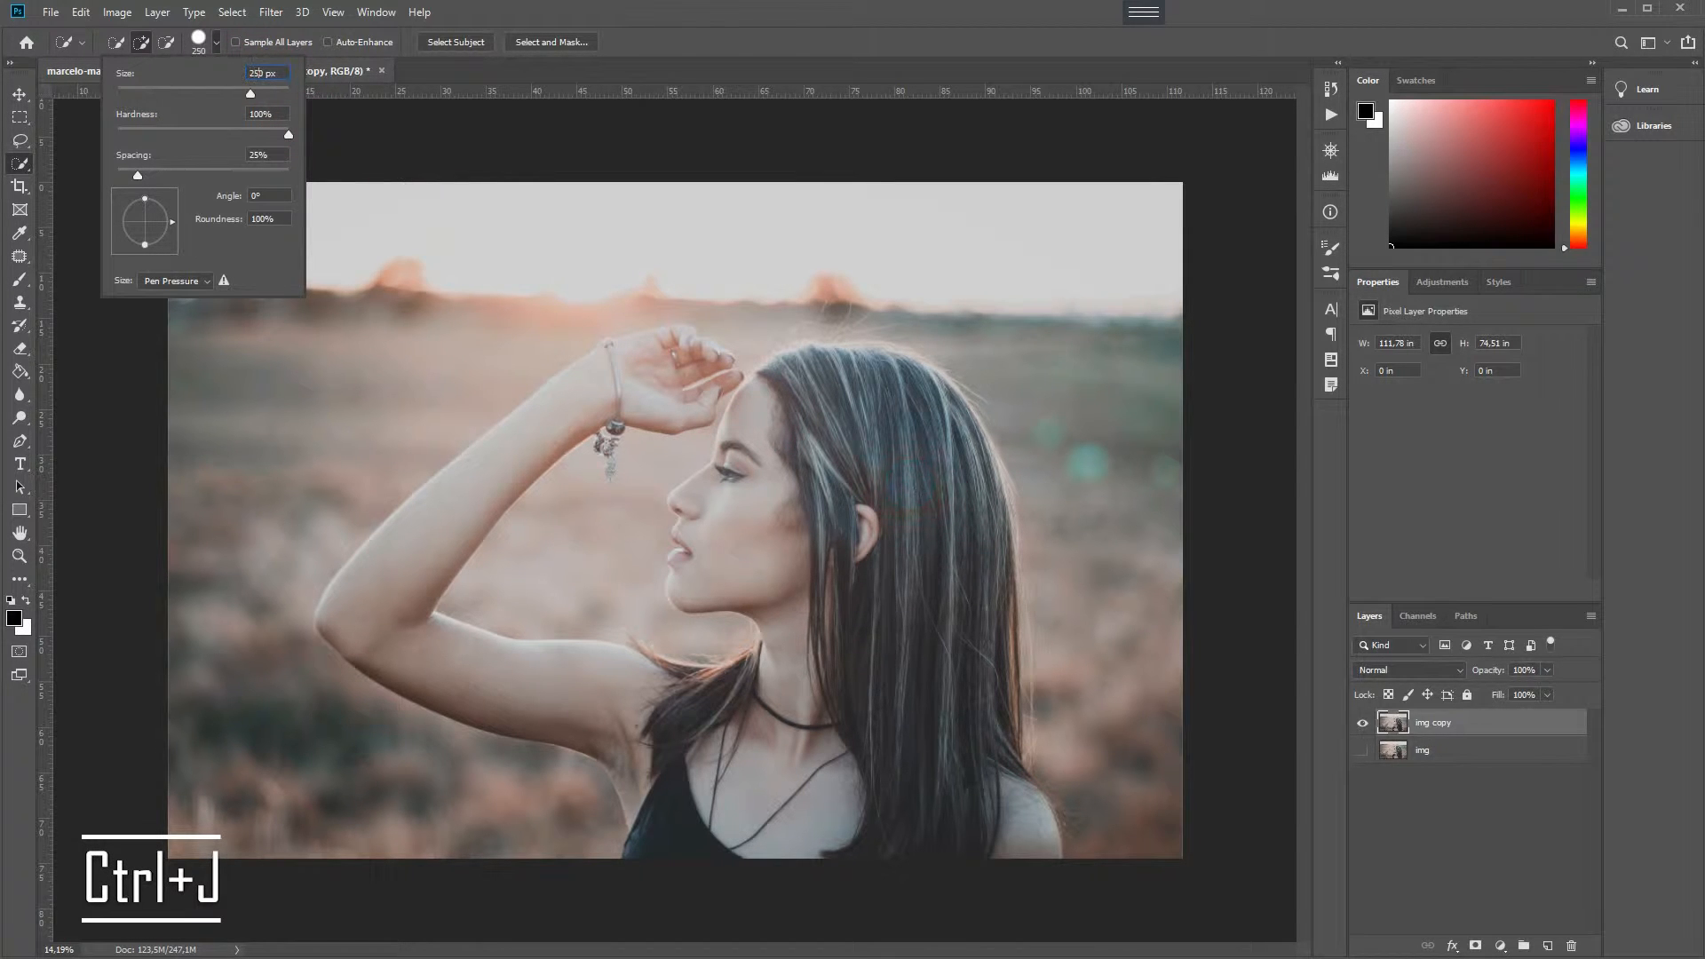
mouse_move(912, 485)
left_mouse_down()
mouse_move(914, 558)
mouse_move(945, 554)
mouse_move(914, 632)
mouse_move(890, 822)
mouse_move(1008, 856)
mouse_move(859, 814)
mouse_move(678, 725)
mouse_move(480, 674)
mouse_move(401, 615)
mouse_move(558, 415)
mouse_move(633, 381)
mouse_move(717, 374)
mouse_move(870, 417)
mouse_move(811, 420)
mouse_move(754, 465)
mouse_move(738, 539)
mouse_move(769, 713)
left_mouse_up()
mouse_move(977, 772)
left_mouse_down()
mouse_move(912, 480)
mouse_move(804, 376)
mouse_move(869, 365)
left_mouse_up()
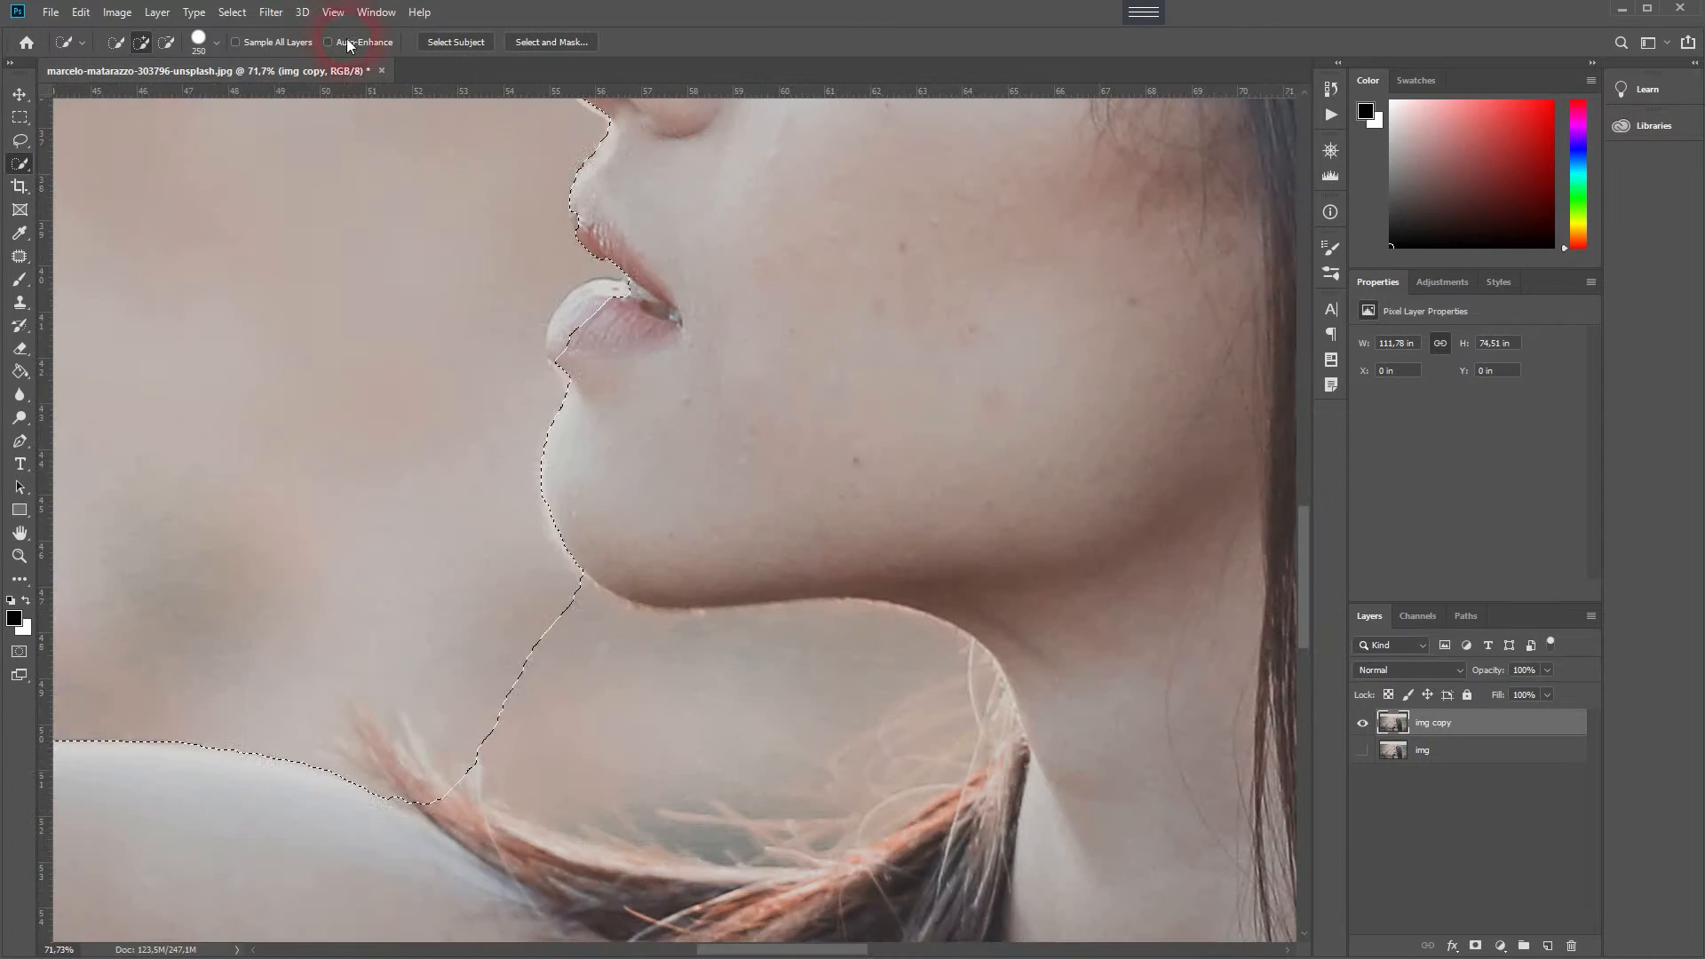
- Reduce the brush to 50 px and refine the selection around the arm, nose and face
left_click(216, 41)
left_click(499, 281)
left_click_drag(717, 707, 824, 638)
left_click_drag(306, 337, 610, 754)
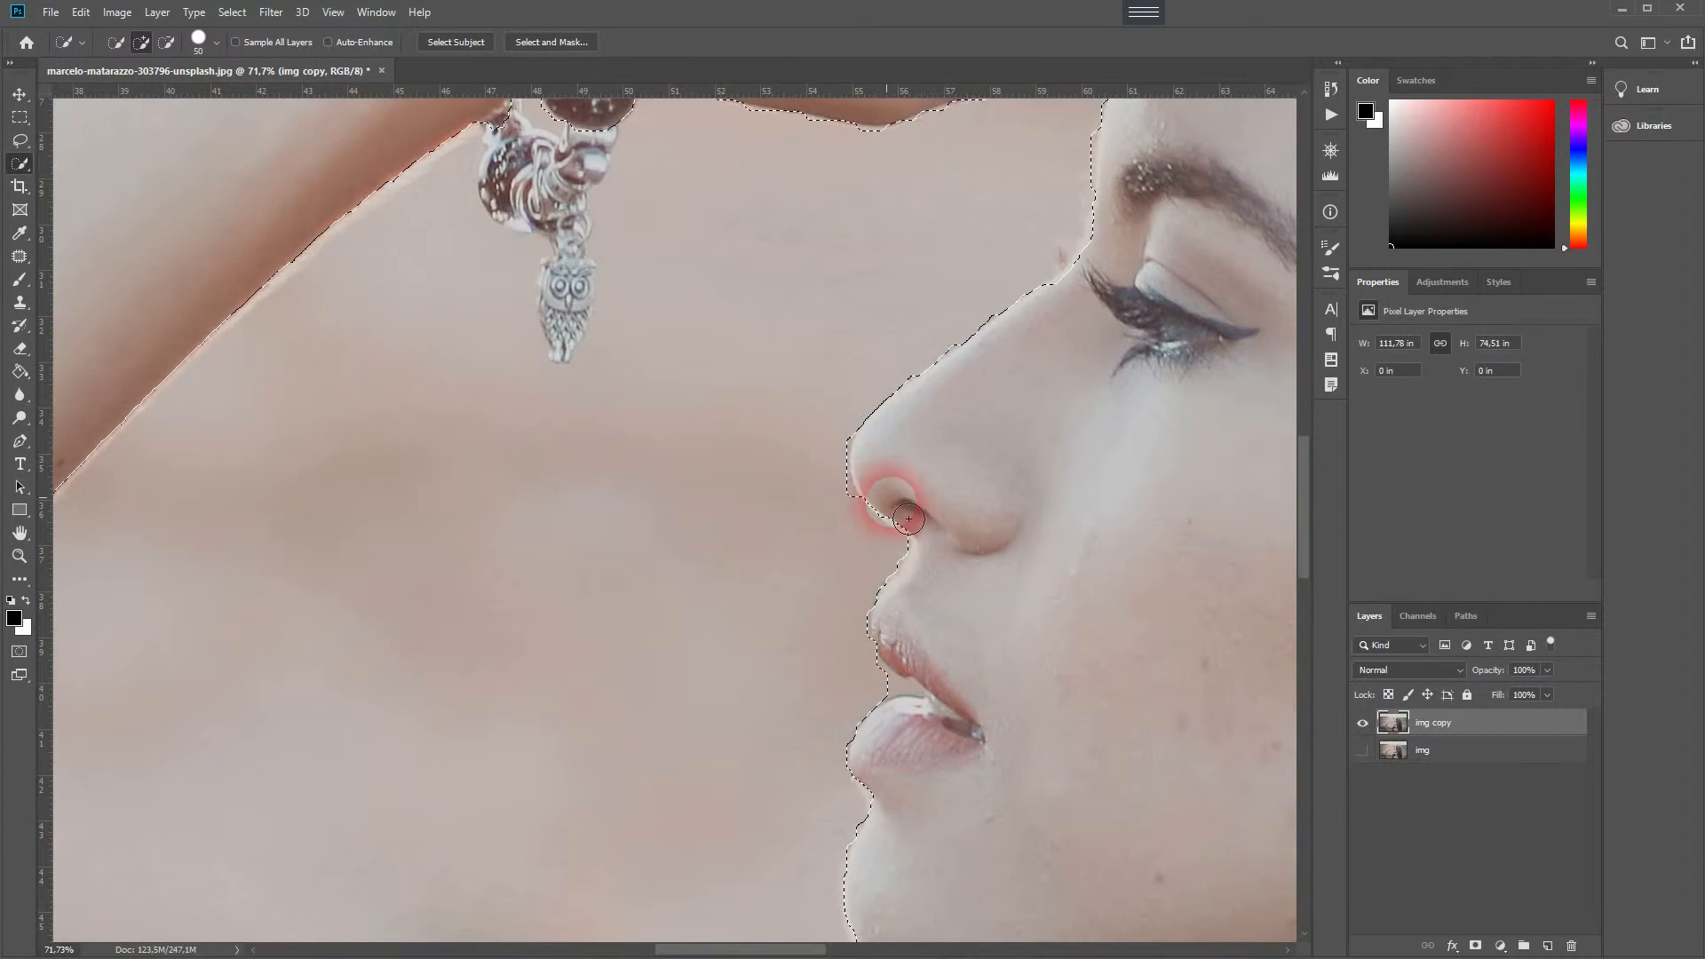
mouse_move(717, 228)
left_mouse_down()
mouse_move(686, 601)
mouse_move(1290, 741)
left_mouse_up()
left_click_drag(972, 242, 563, 559)
- Refine the selection along the hair, shoulders and lower edges of the woman
scroll(1062, 484, "down", 15)
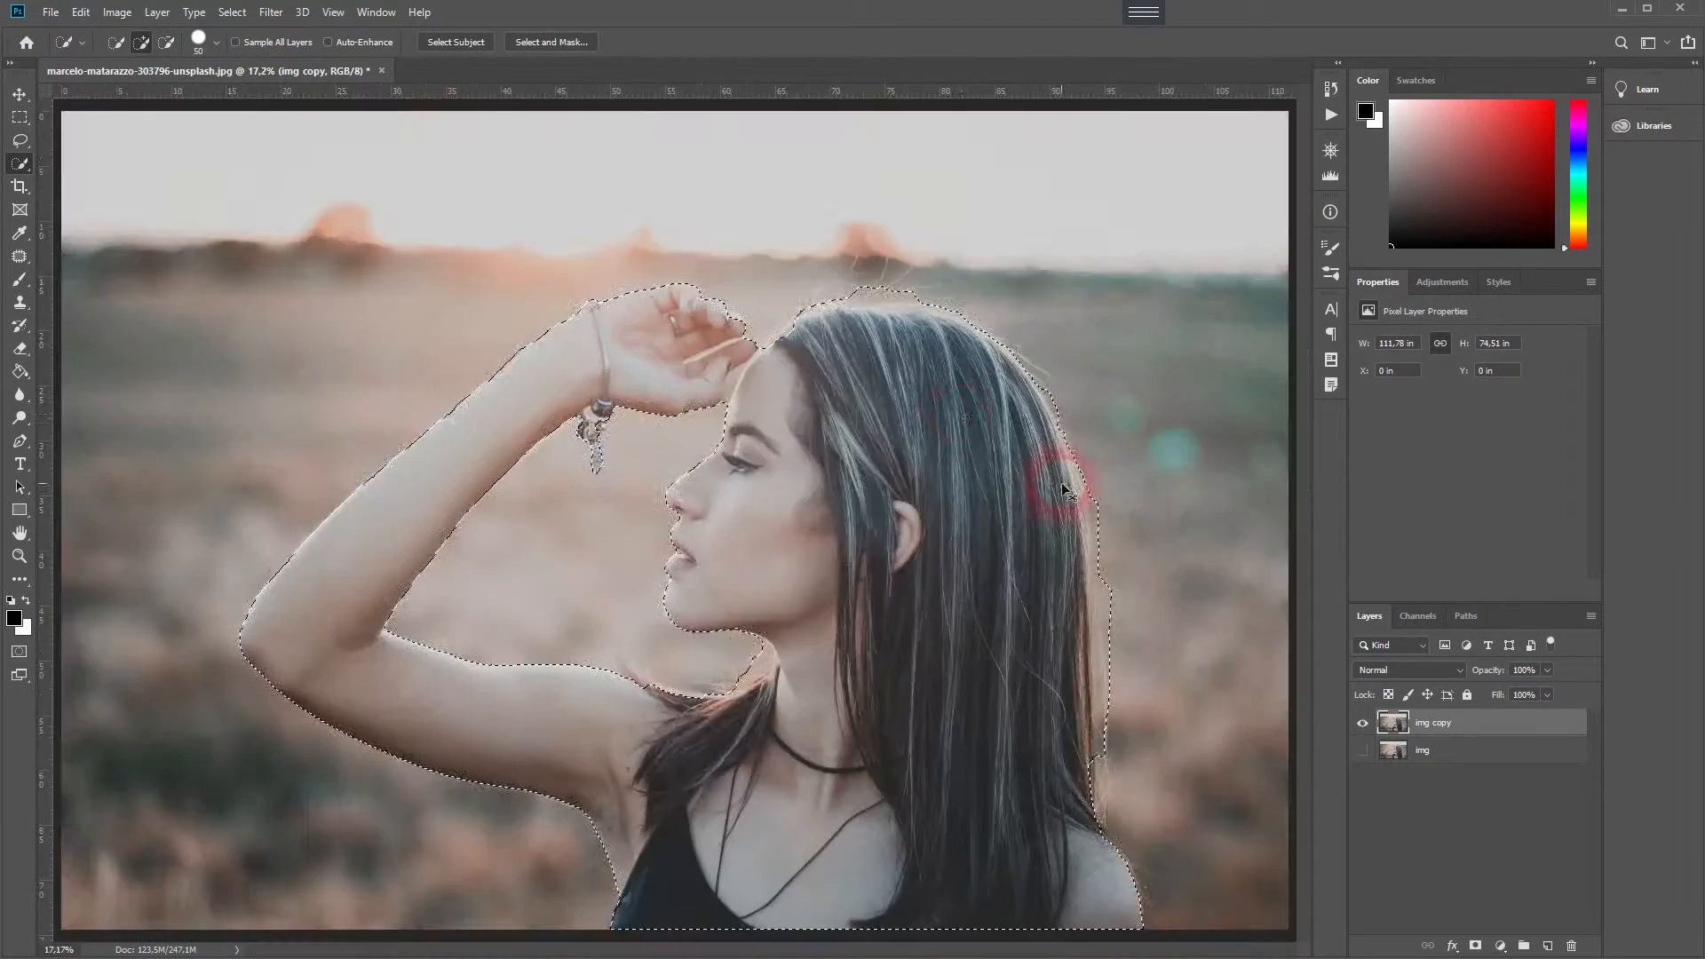
scroll(772, 340, "up", 20)
left_click_drag(488, 620, 1016, 909)
mouse_move(1169, 406)
left_mouse_down()
mouse_move(636, 616)
mouse_move(213, 657)
left_mouse_up()
left_click_drag(977, 582, 533, 603)
left_click_drag(344, 764, 805, 545)
left_click_drag(384, 494, 331, 655)
mouse_move(1109, 710)
left_mouse_down()
mouse_move(628, 647)
mouse_move(453, 293)
mouse_move(435, 160)
left_mouse_up()
left_click_drag(794, 160, 837, 745)
mouse_move(621, 799)
left_mouse_down()
mouse_move(394, 425)
mouse_move(360, 104)
left_mouse_up()
left_click_drag(581, 830, 612, 860)
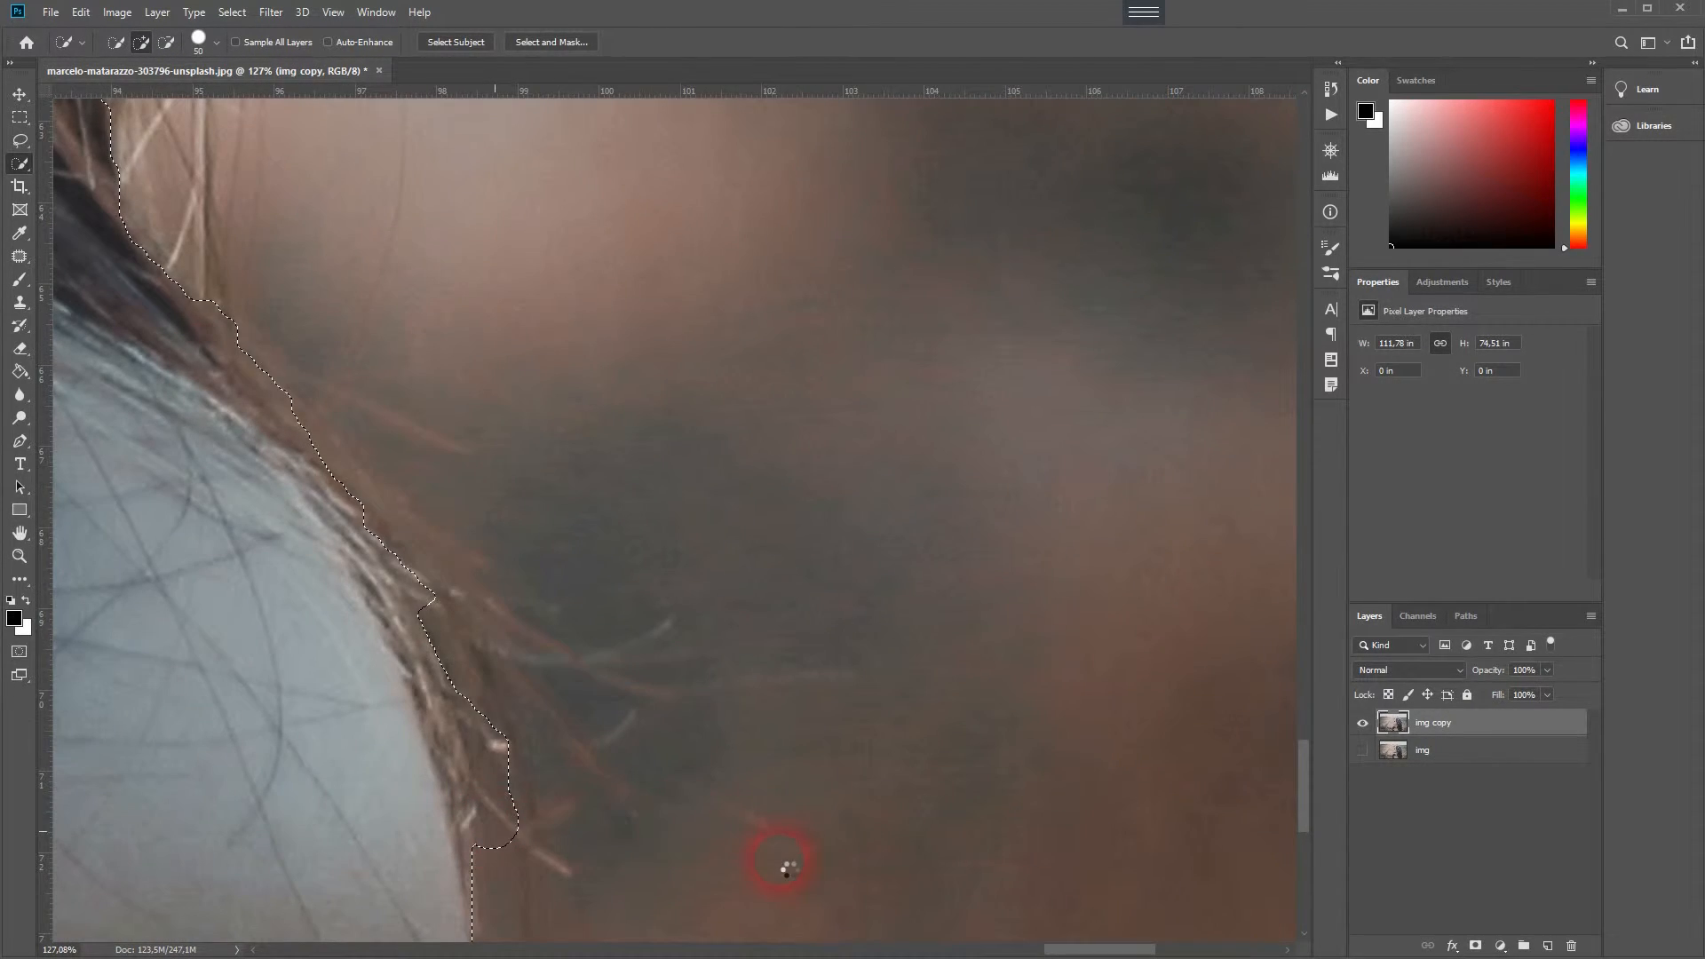
left_click_drag(806, 886, 781, 305)
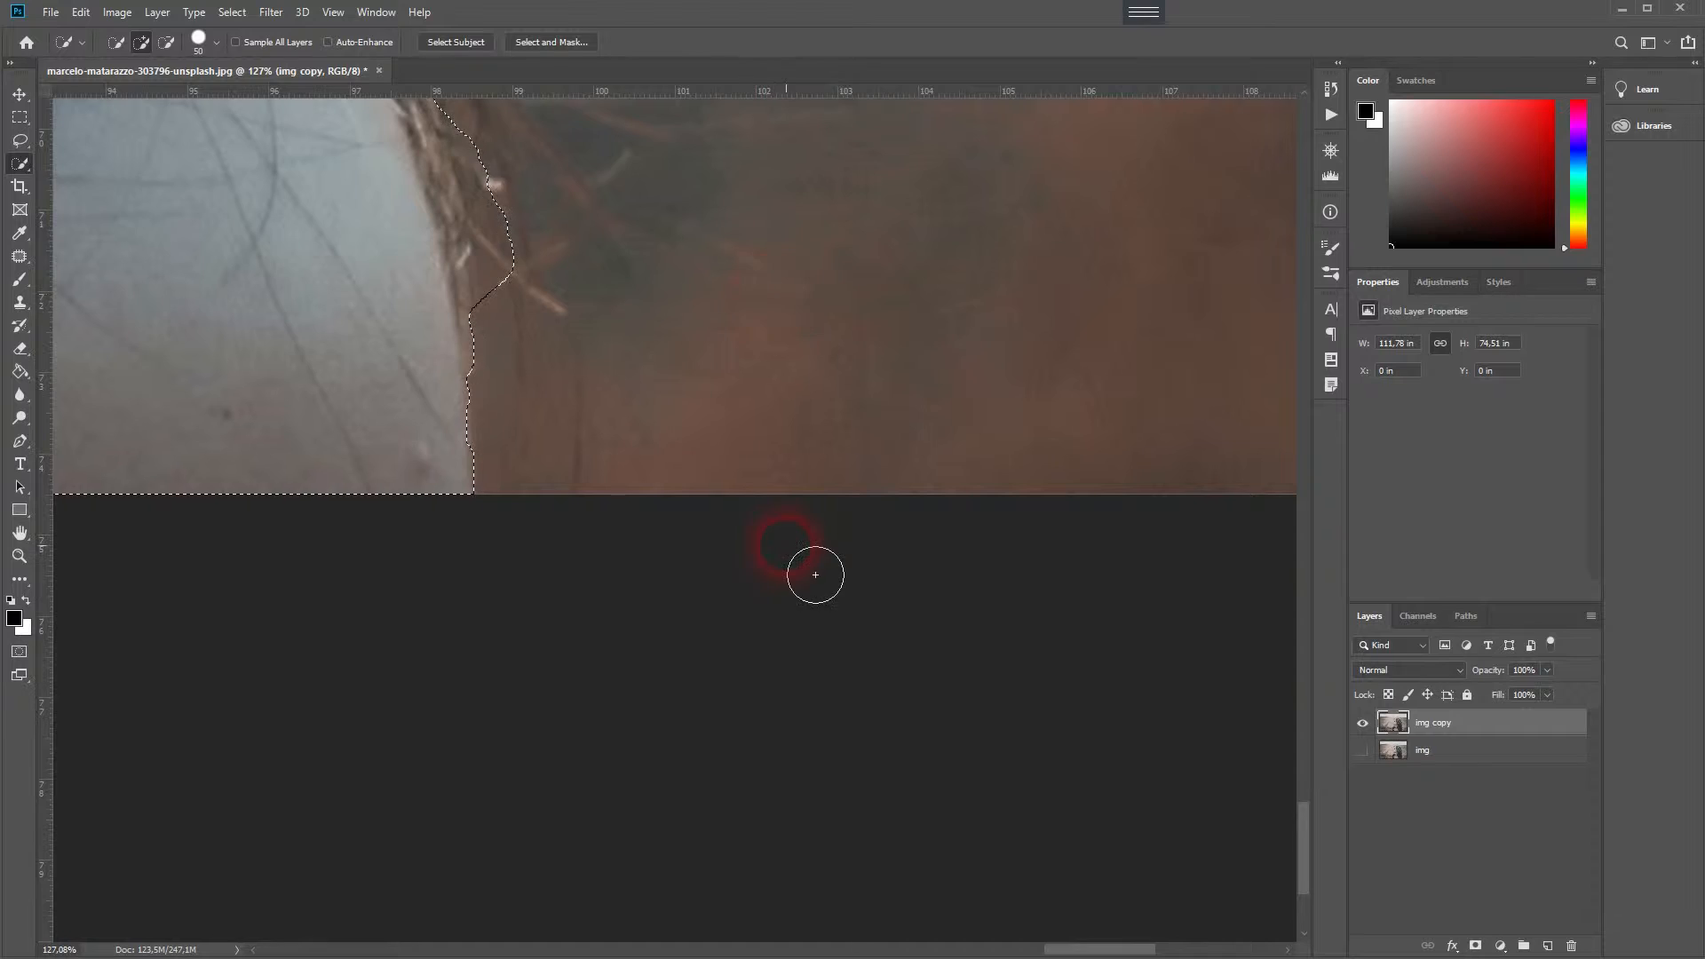
key("ctrl+0")
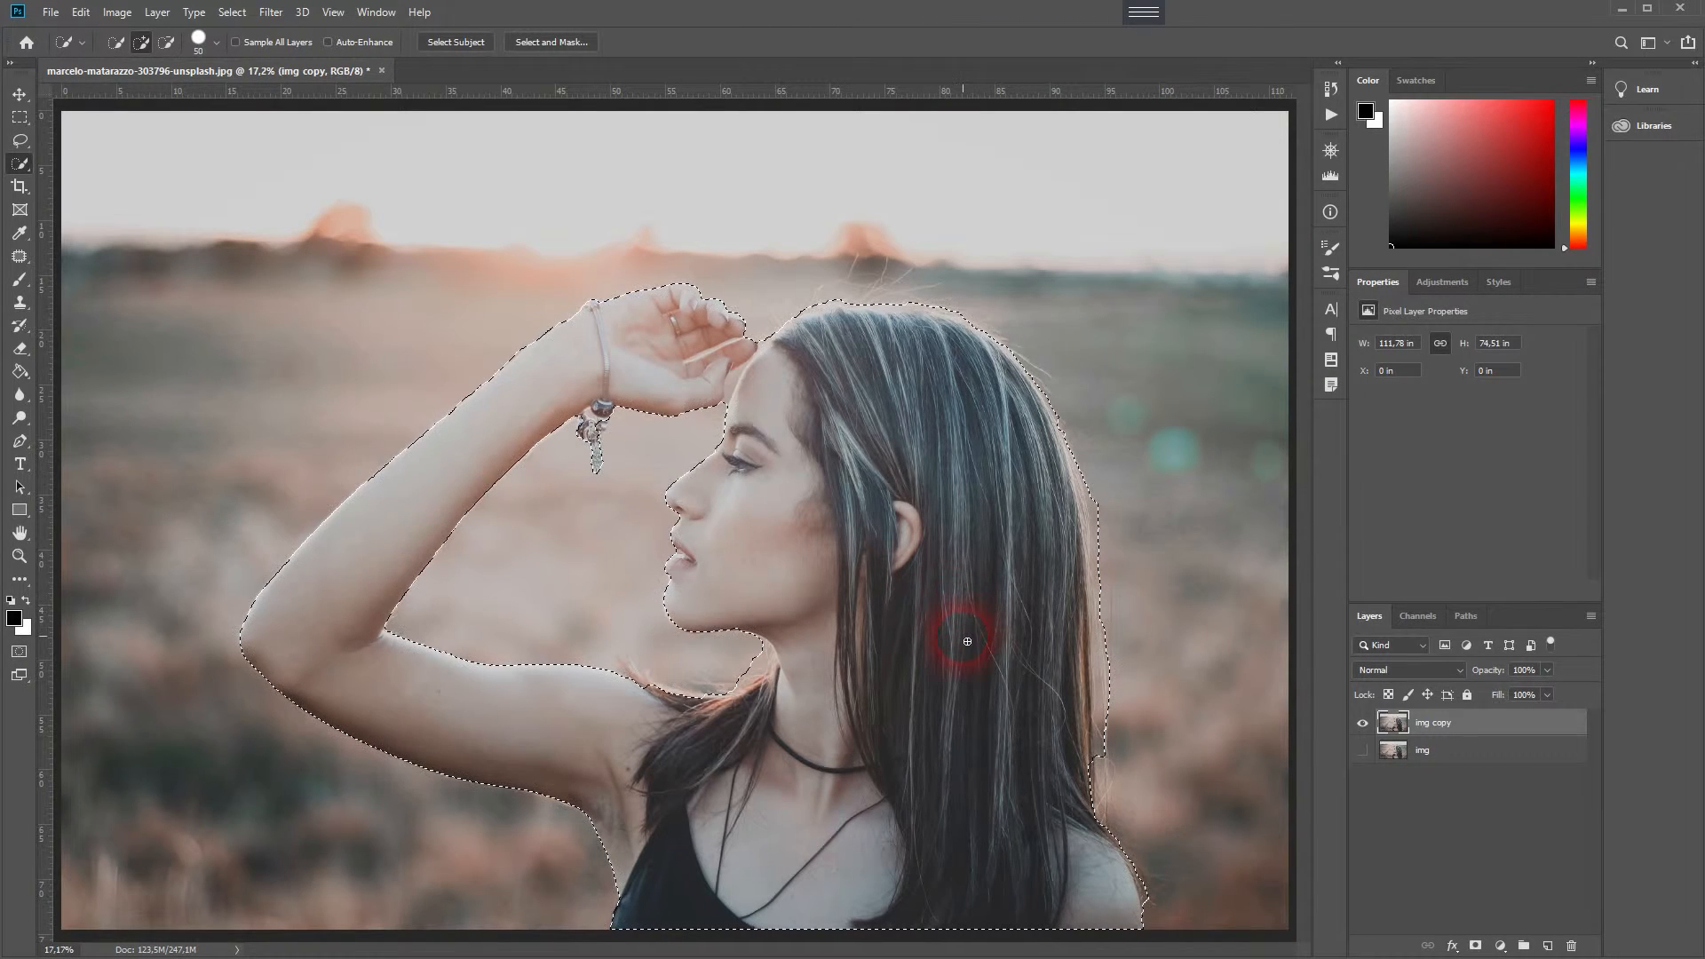
- Add a layer mask to the img copy layer from the selection
left_click(1475, 946)
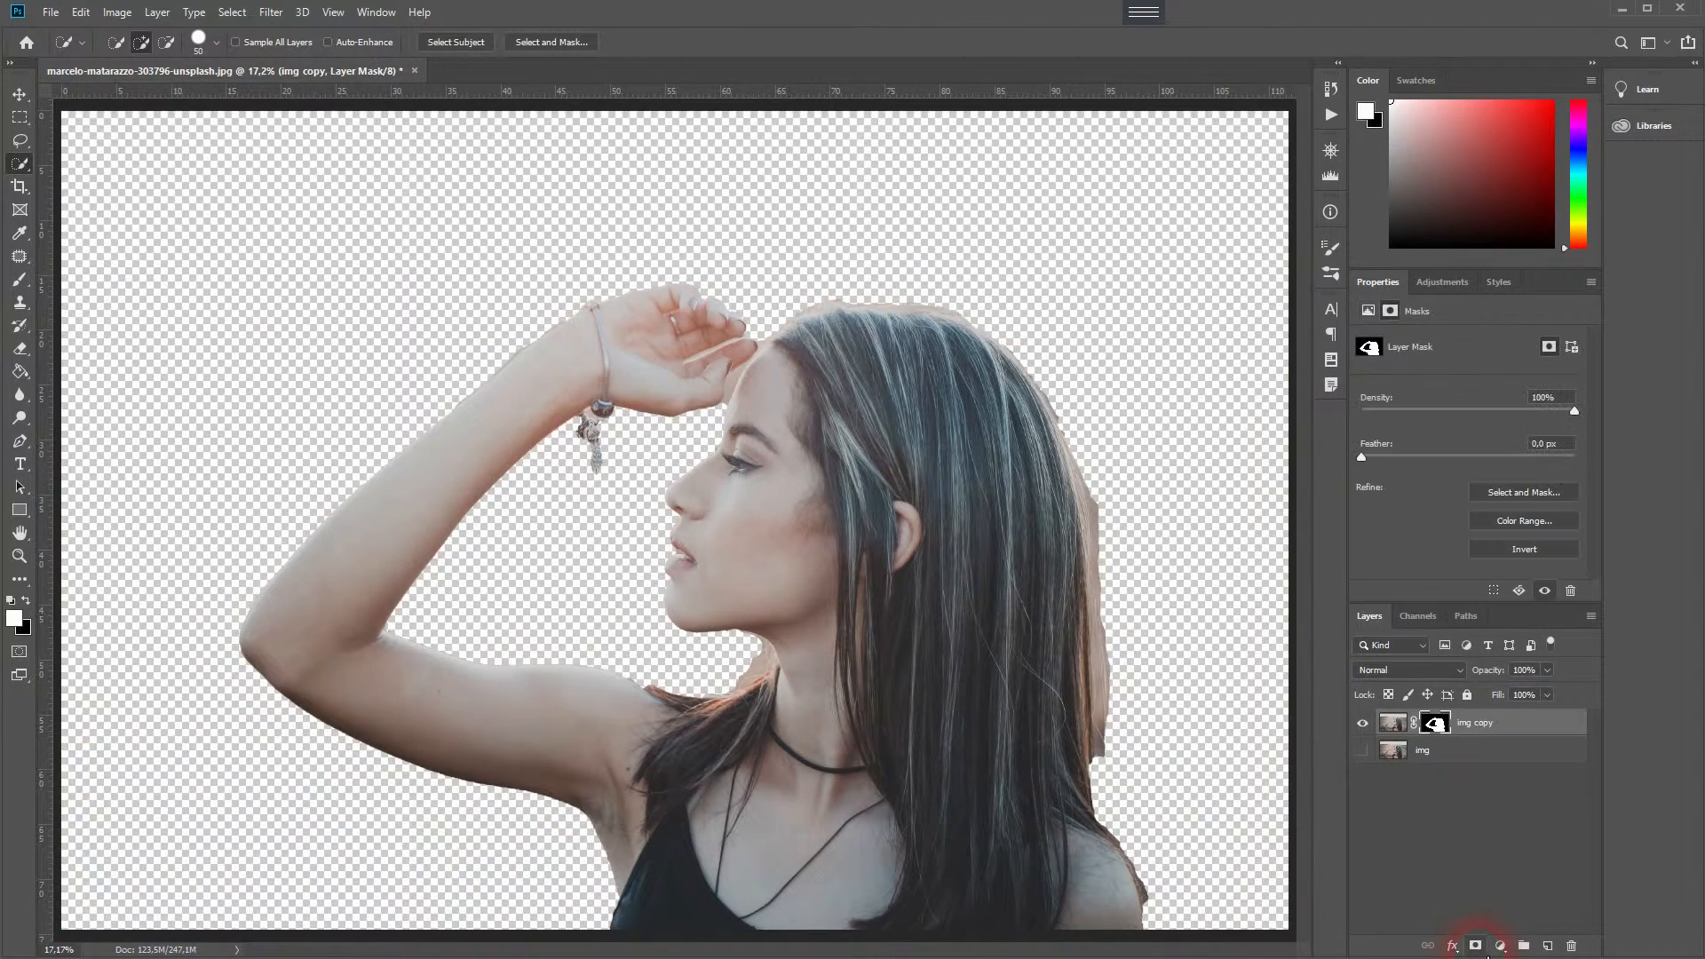
- Add a new layer below the cut-out layer and fill it with white using the Paint Bucket
left_click(1456, 762)
left_click(1548, 946)
left_click(21, 373)
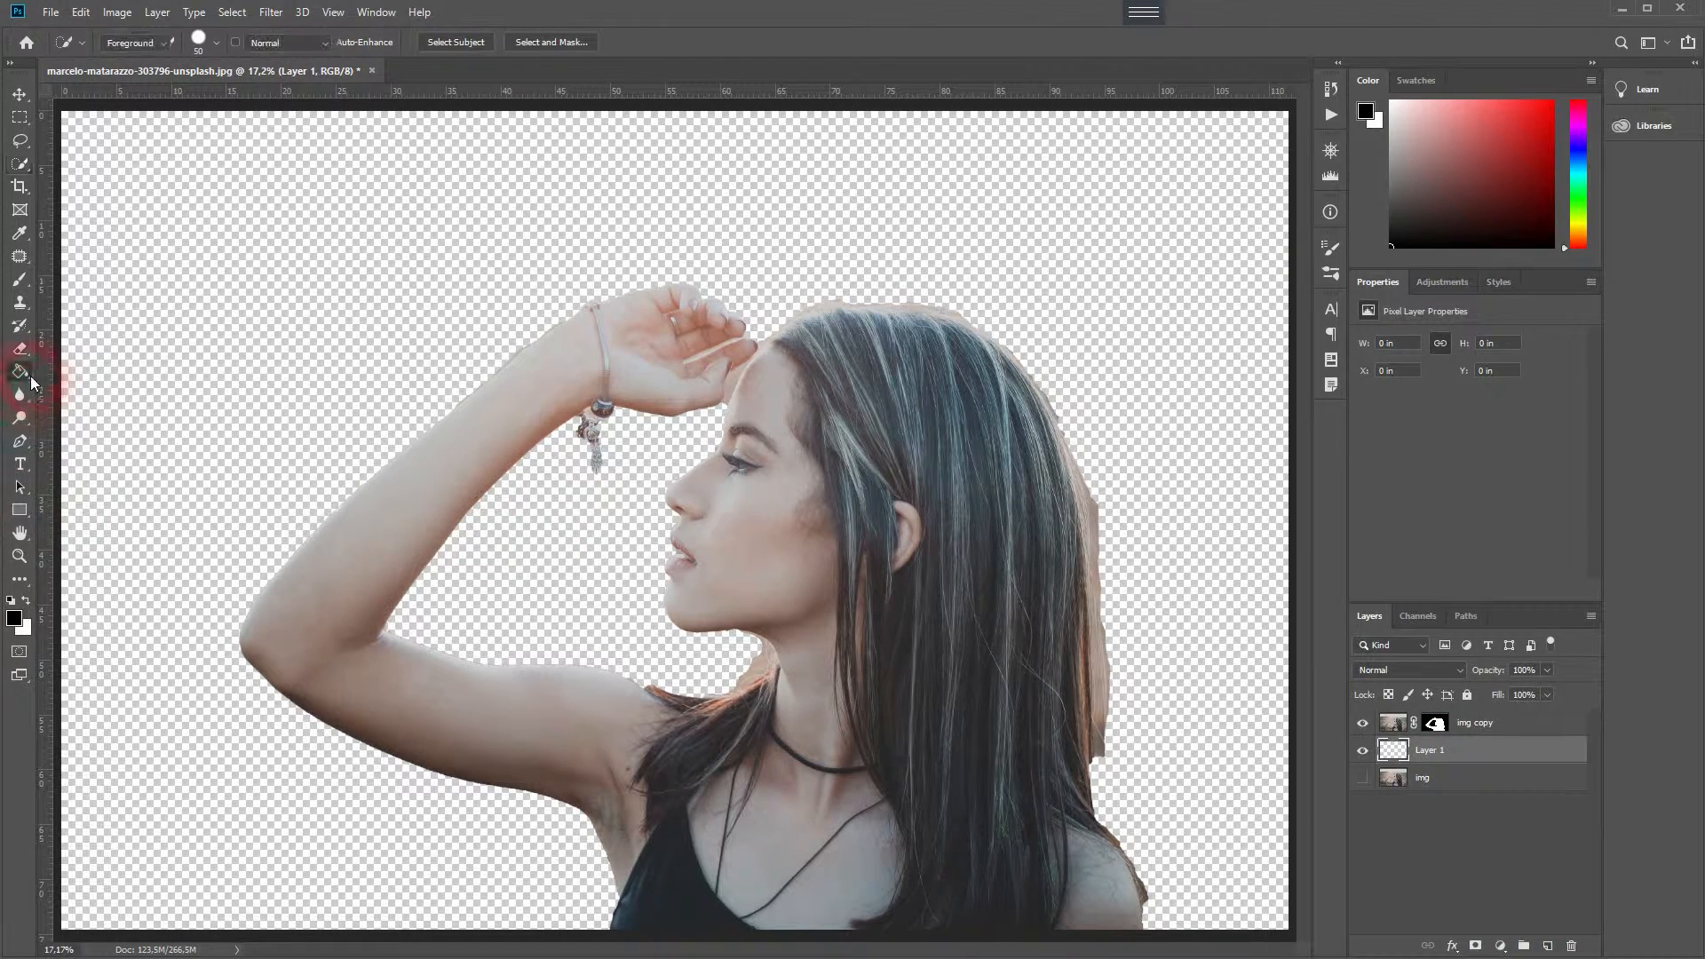
left_click(24, 603)
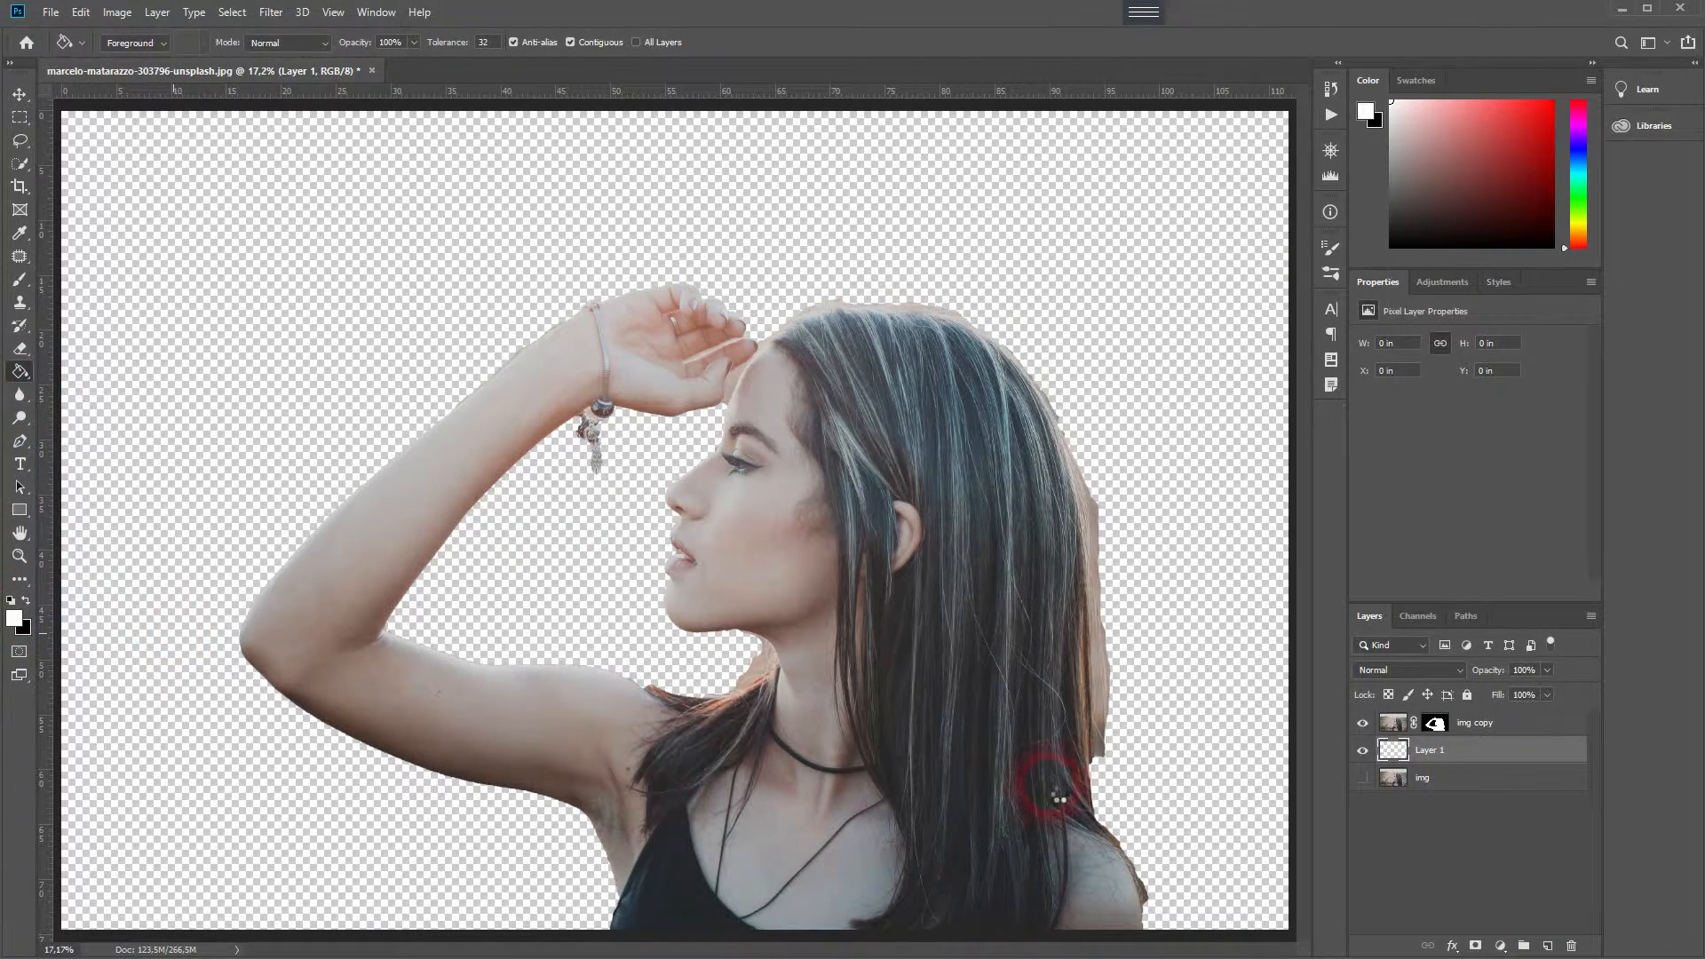
left_click(1236, 784)
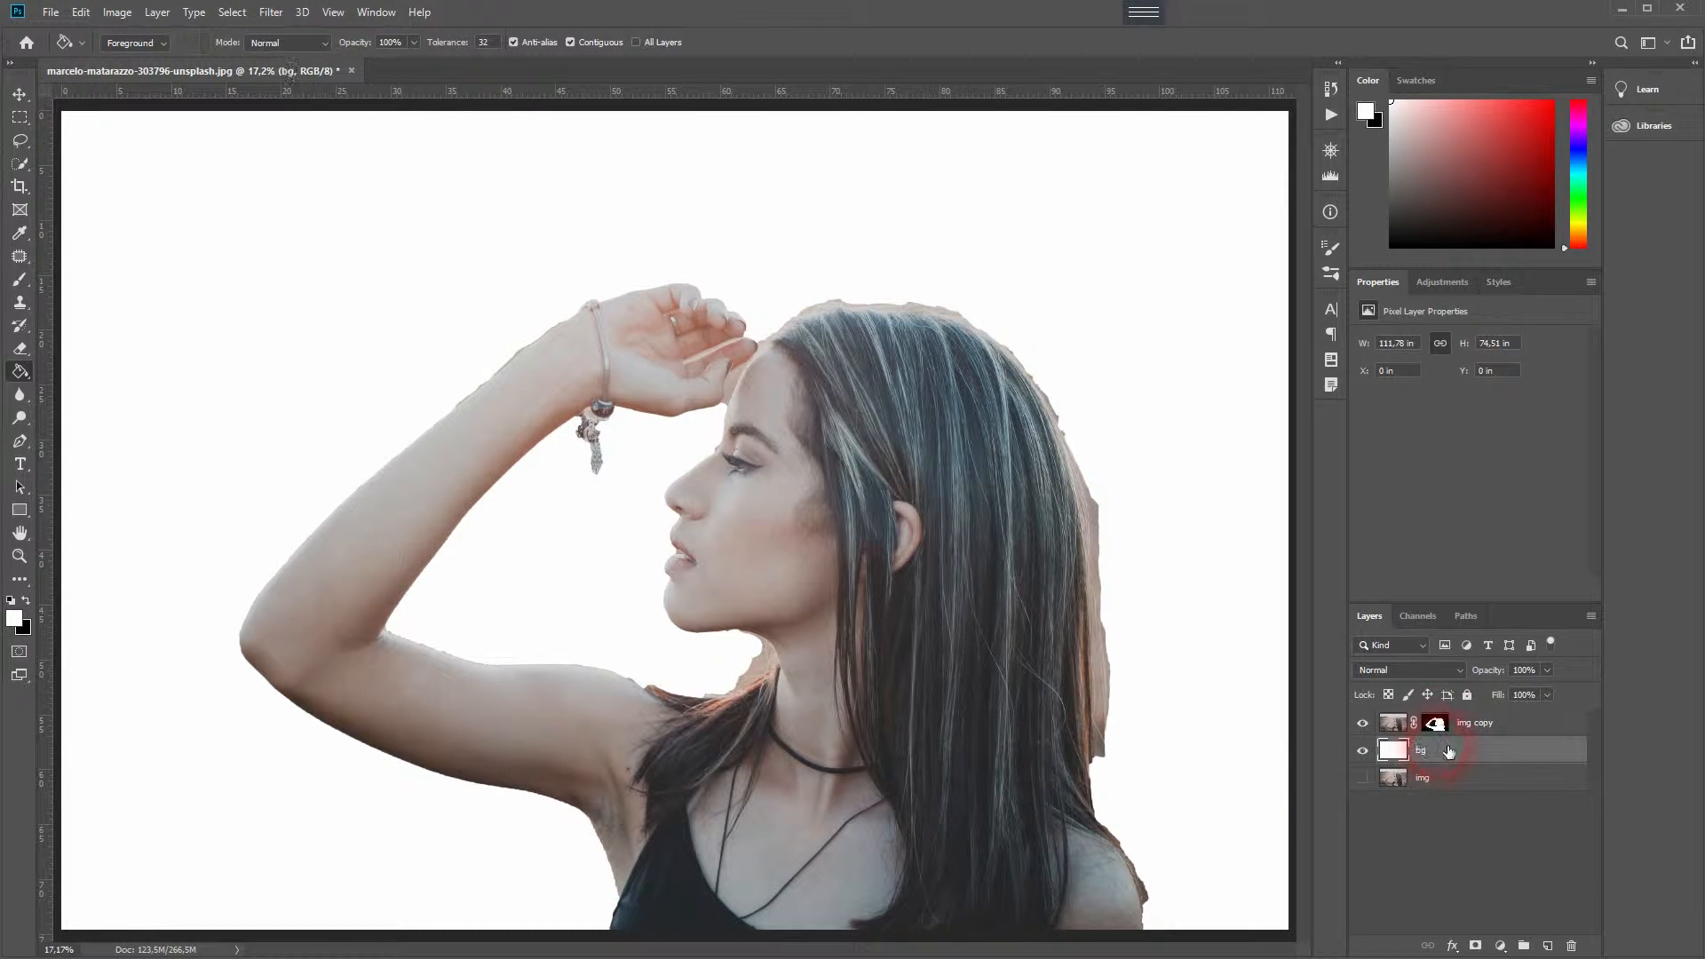
- Refine the mask edges in Select and Mask, brushing over the hair and arm, and apply
left_click(1434, 723)
left_click(1521, 493)
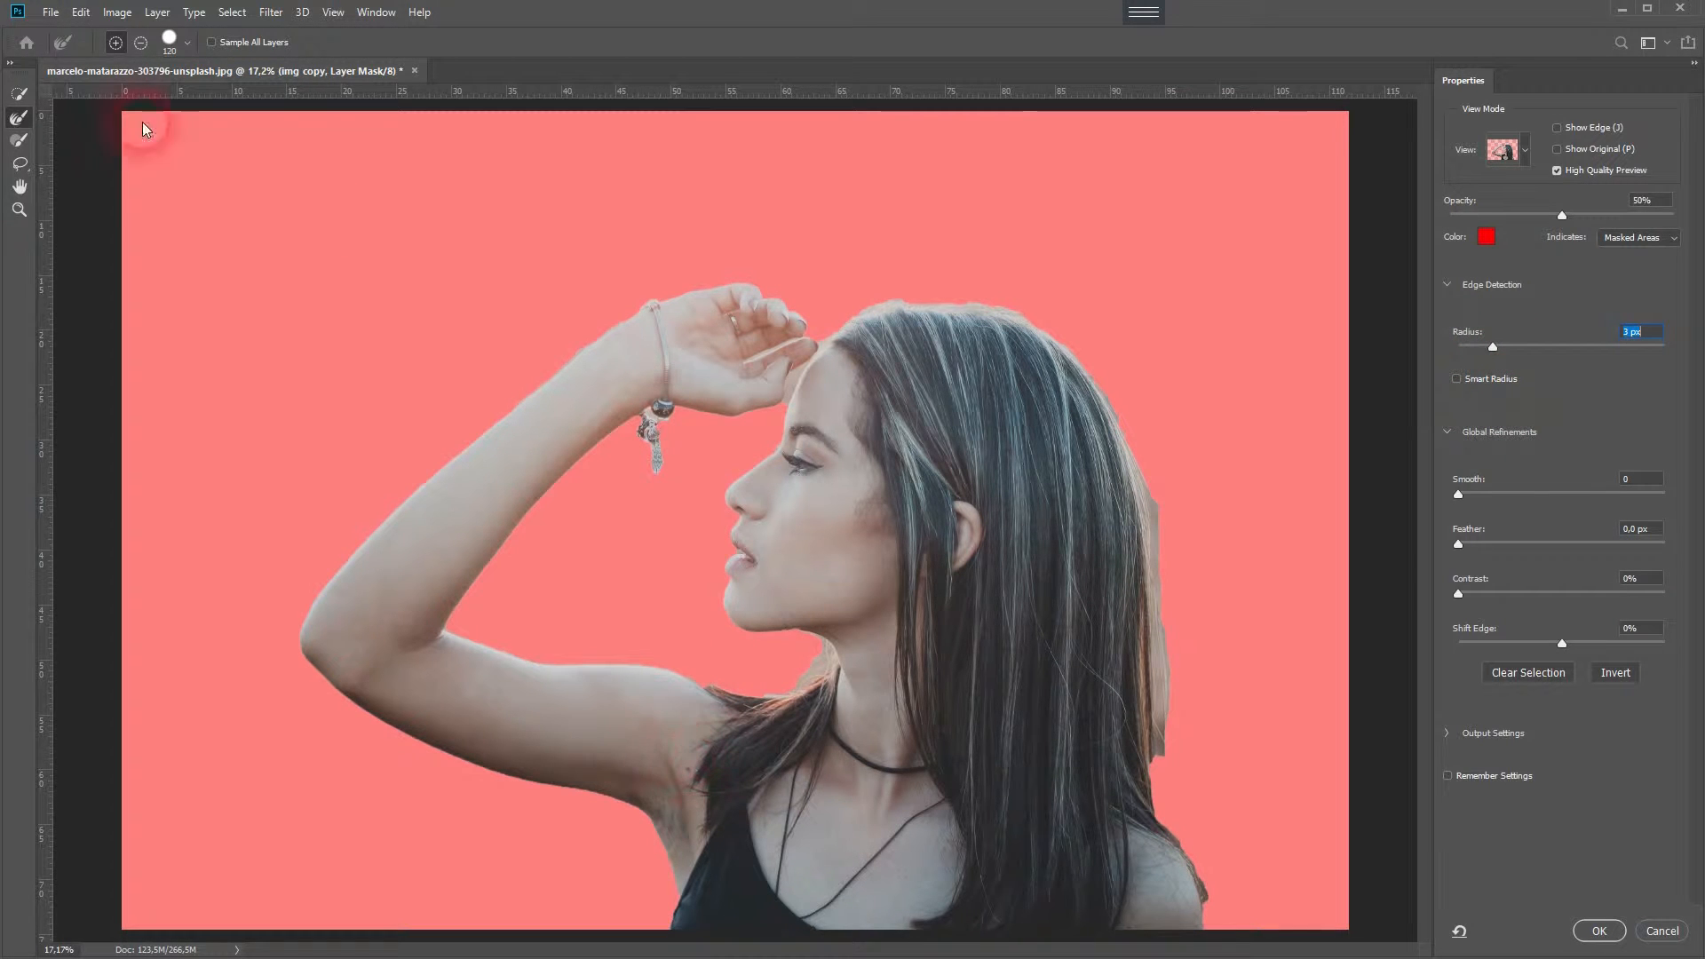
left_click_drag(806, 342, 753, 371)
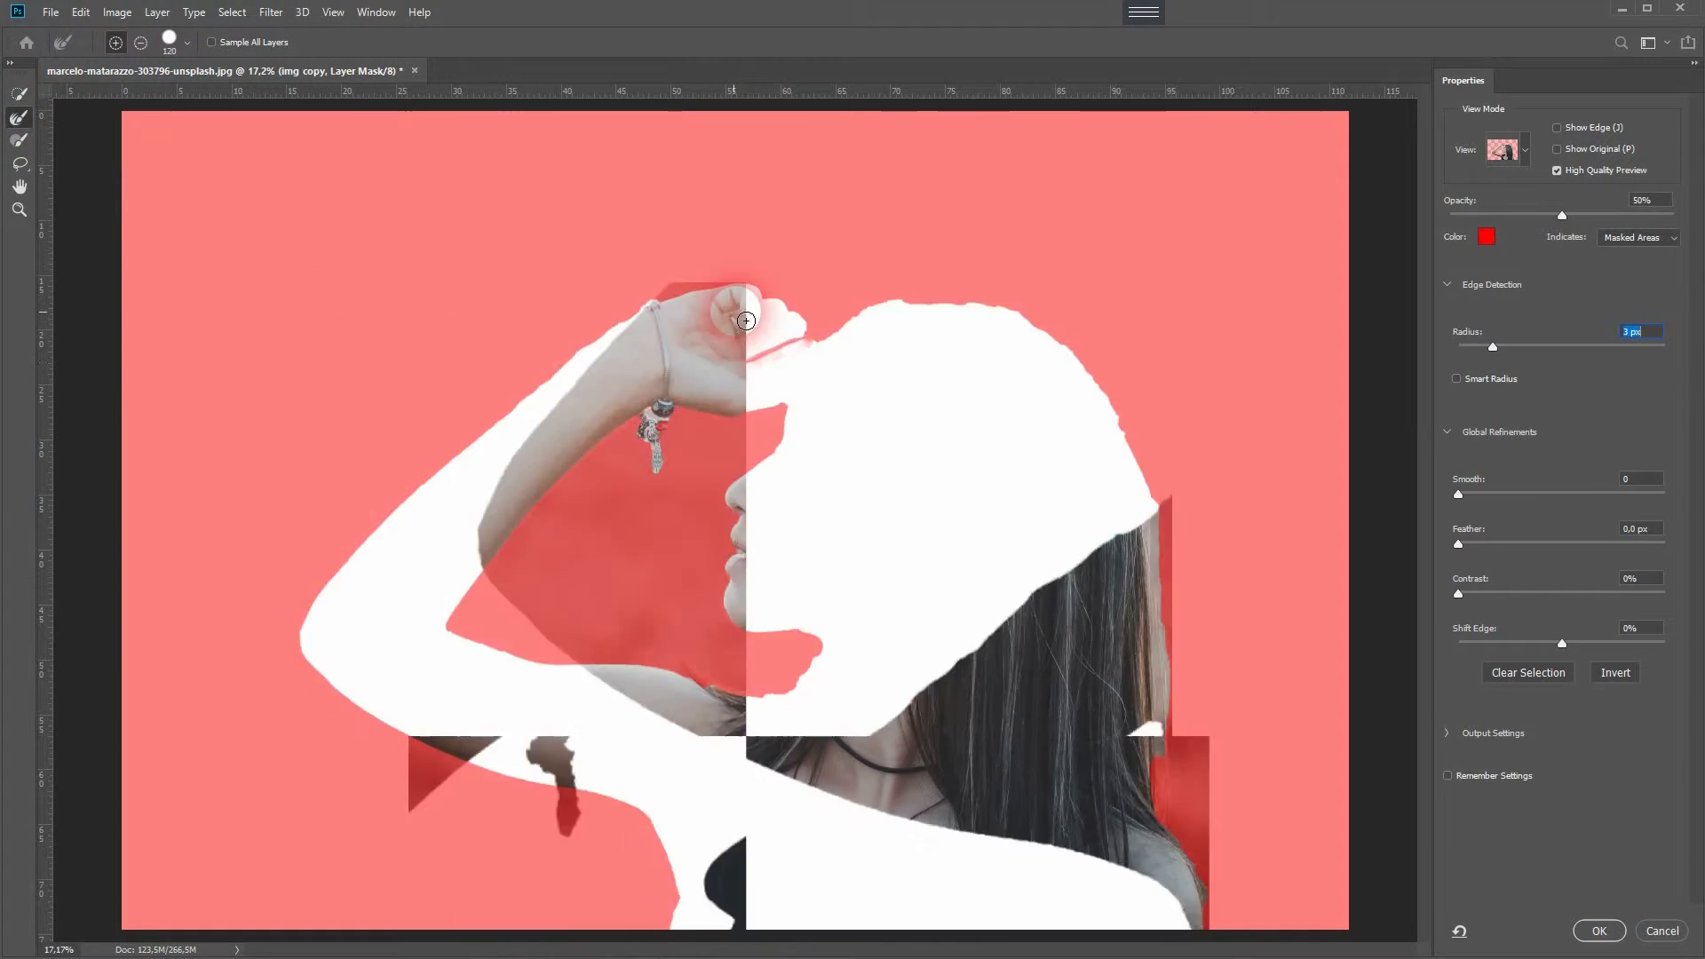
left_click_drag(772, 682, 831, 679)
mouse_move(854, 325)
left_mouse_down()
mouse_move(955, 308)
mouse_move(1159, 491)
mouse_move(1152, 731)
mouse_move(1211, 891)
left_mouse_up()
left_click(1598, 930)
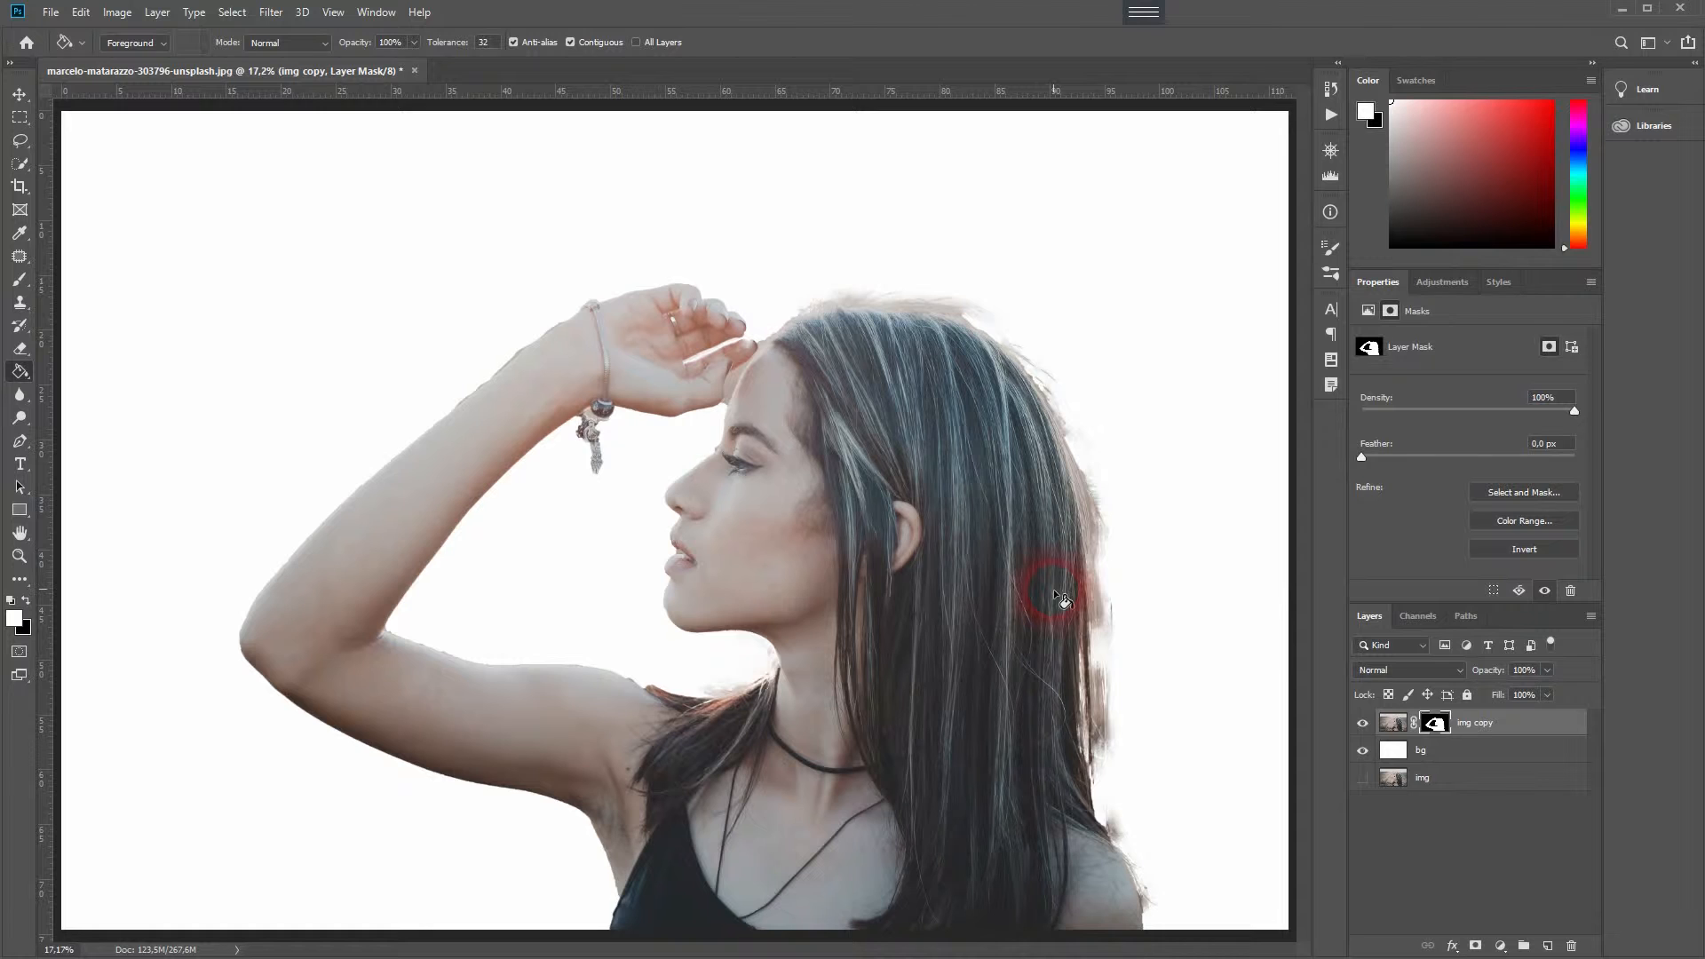
- Zoom in on the arm, choose the Brush tool with black and set its size to 50 px
scroll(1052, 589, "down", 4)
scroll(908, 540, "up", 2)
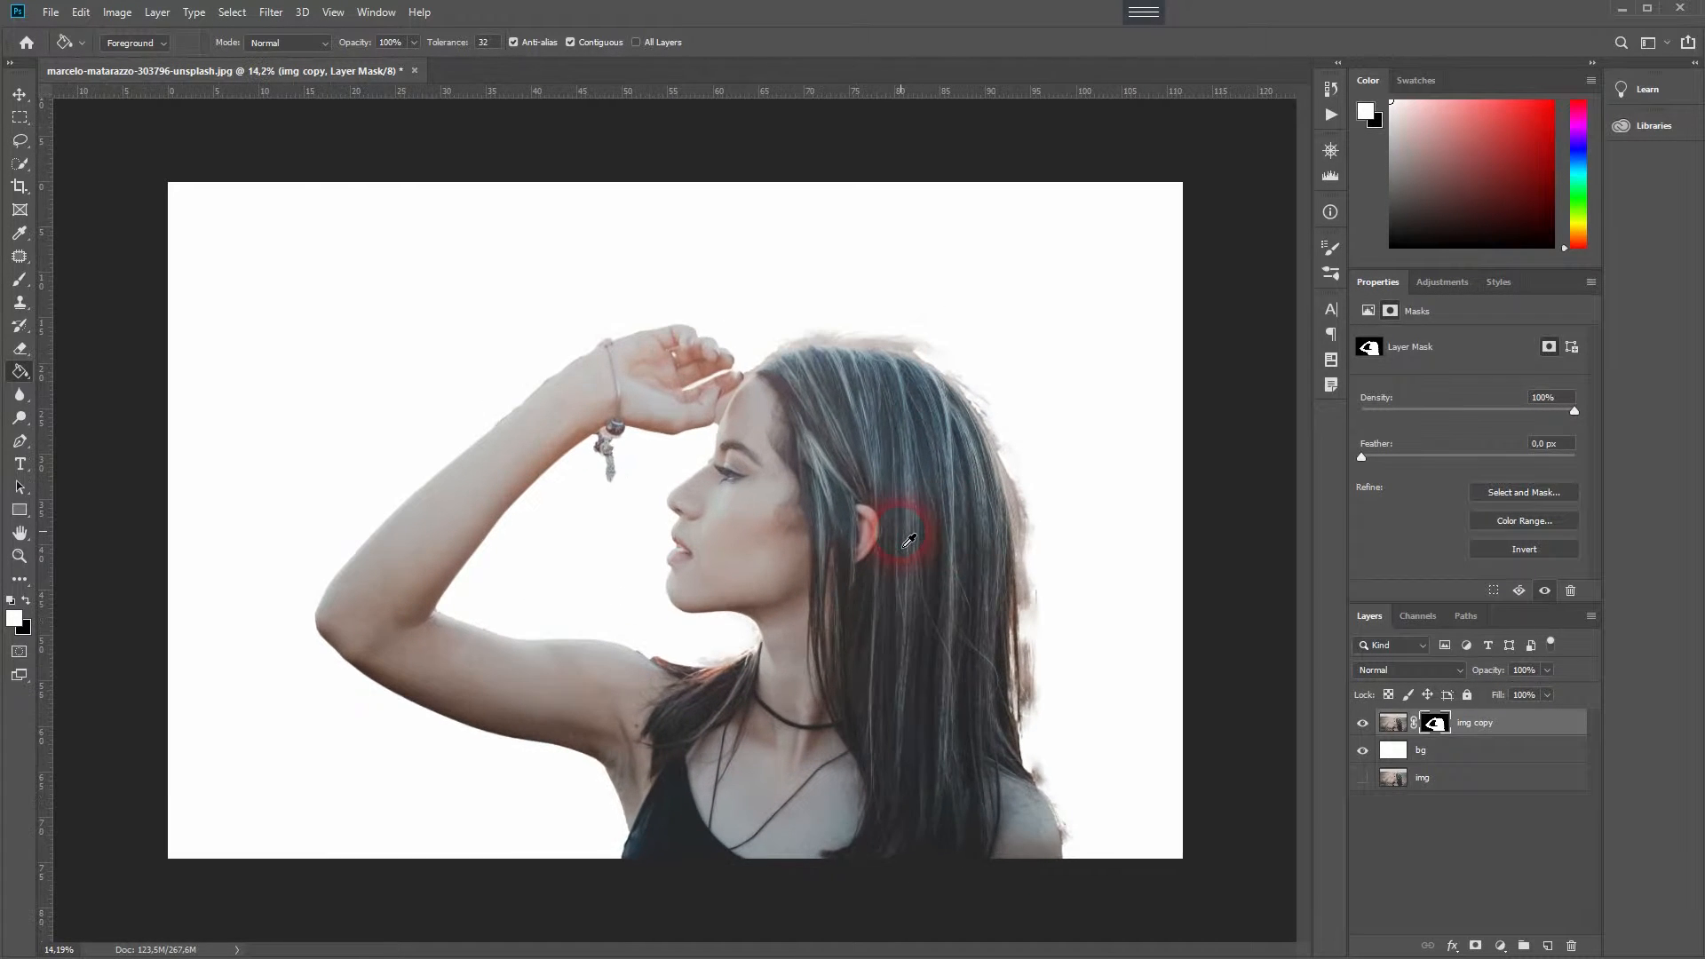
scroll(521, 353, "up", 15)
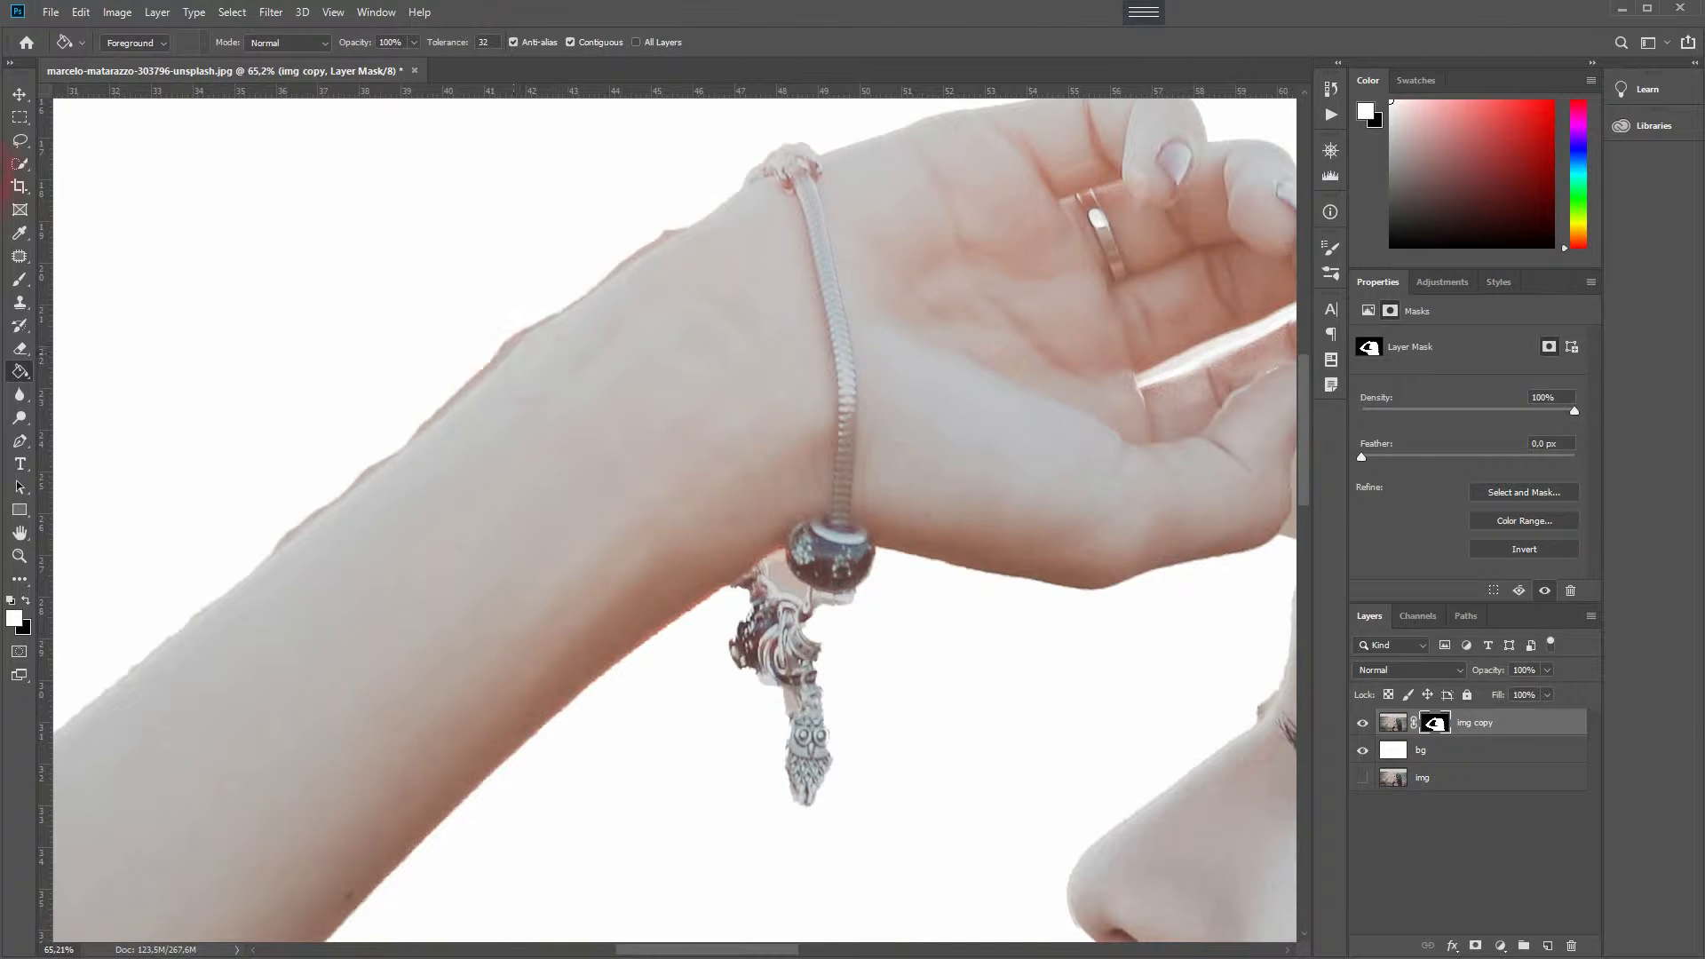
left_click(19, 279)
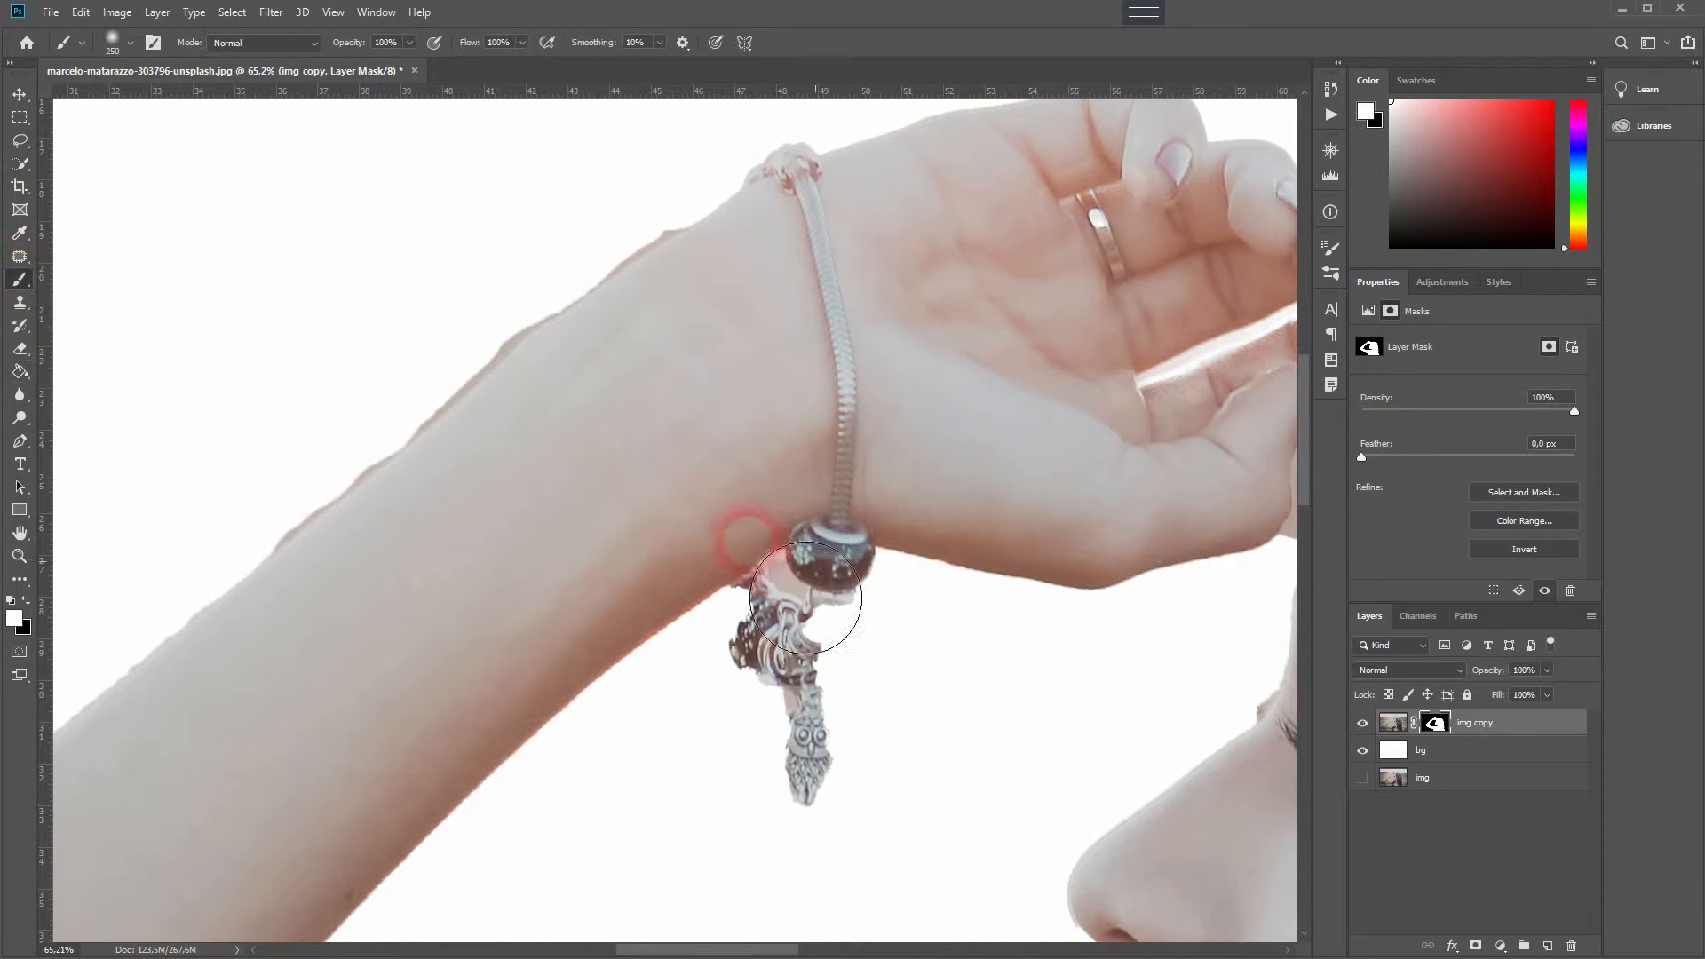
left_click(24, 603)
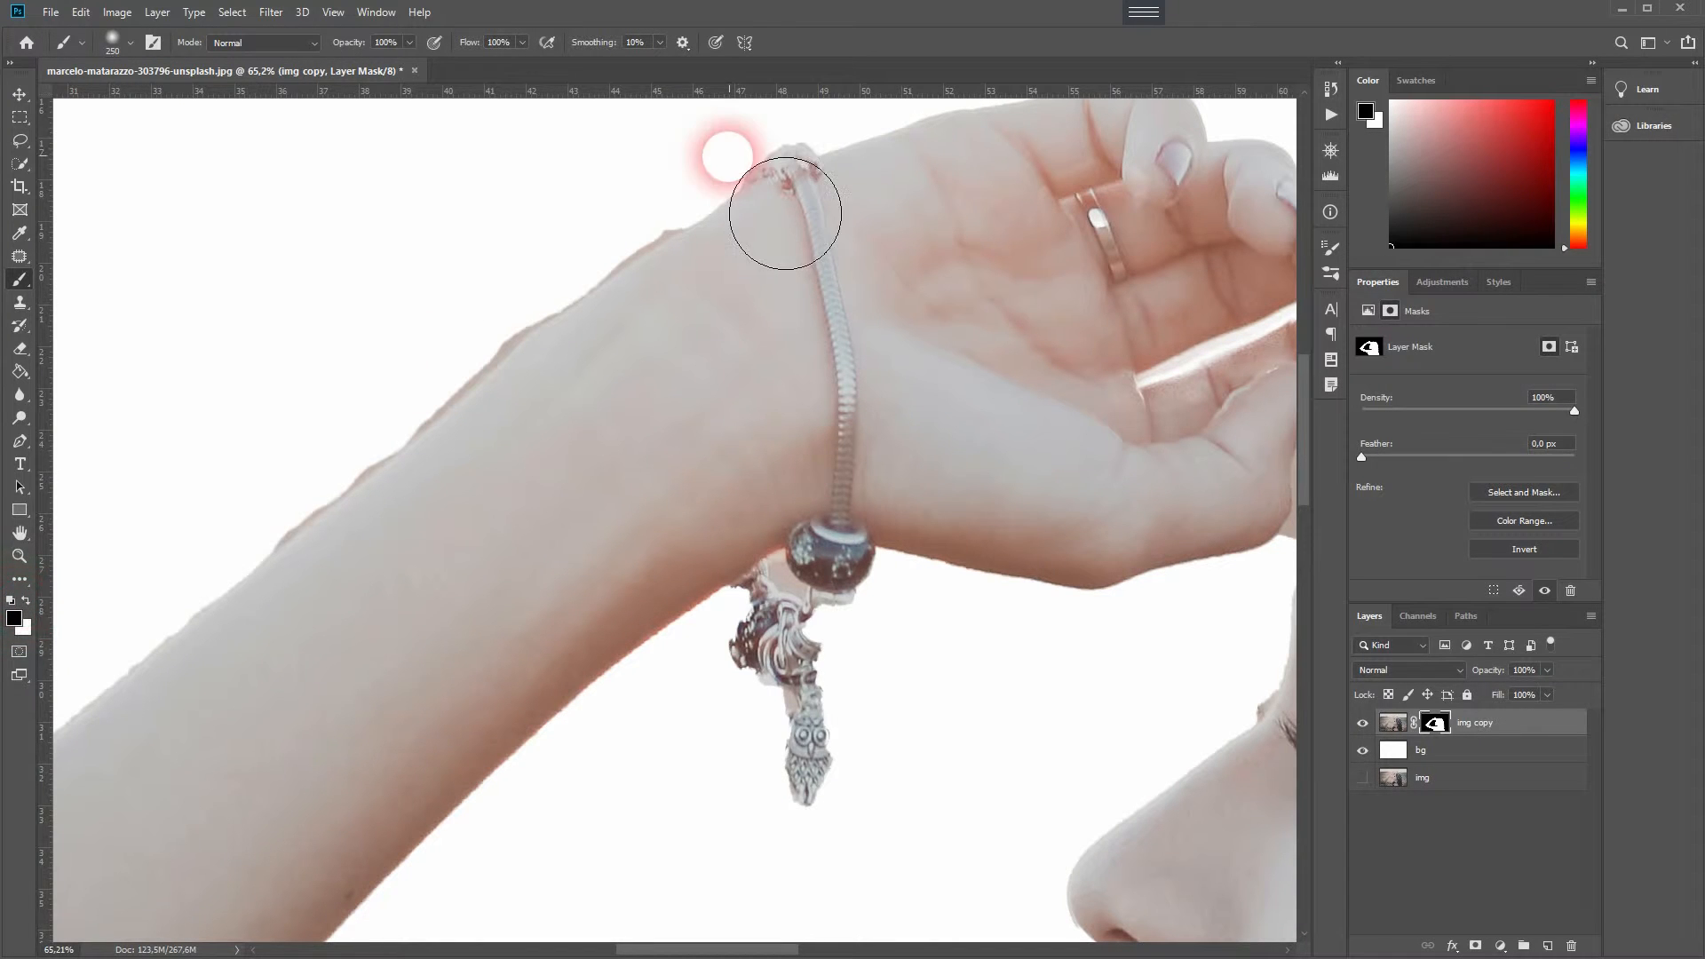
left_click(118, 46)
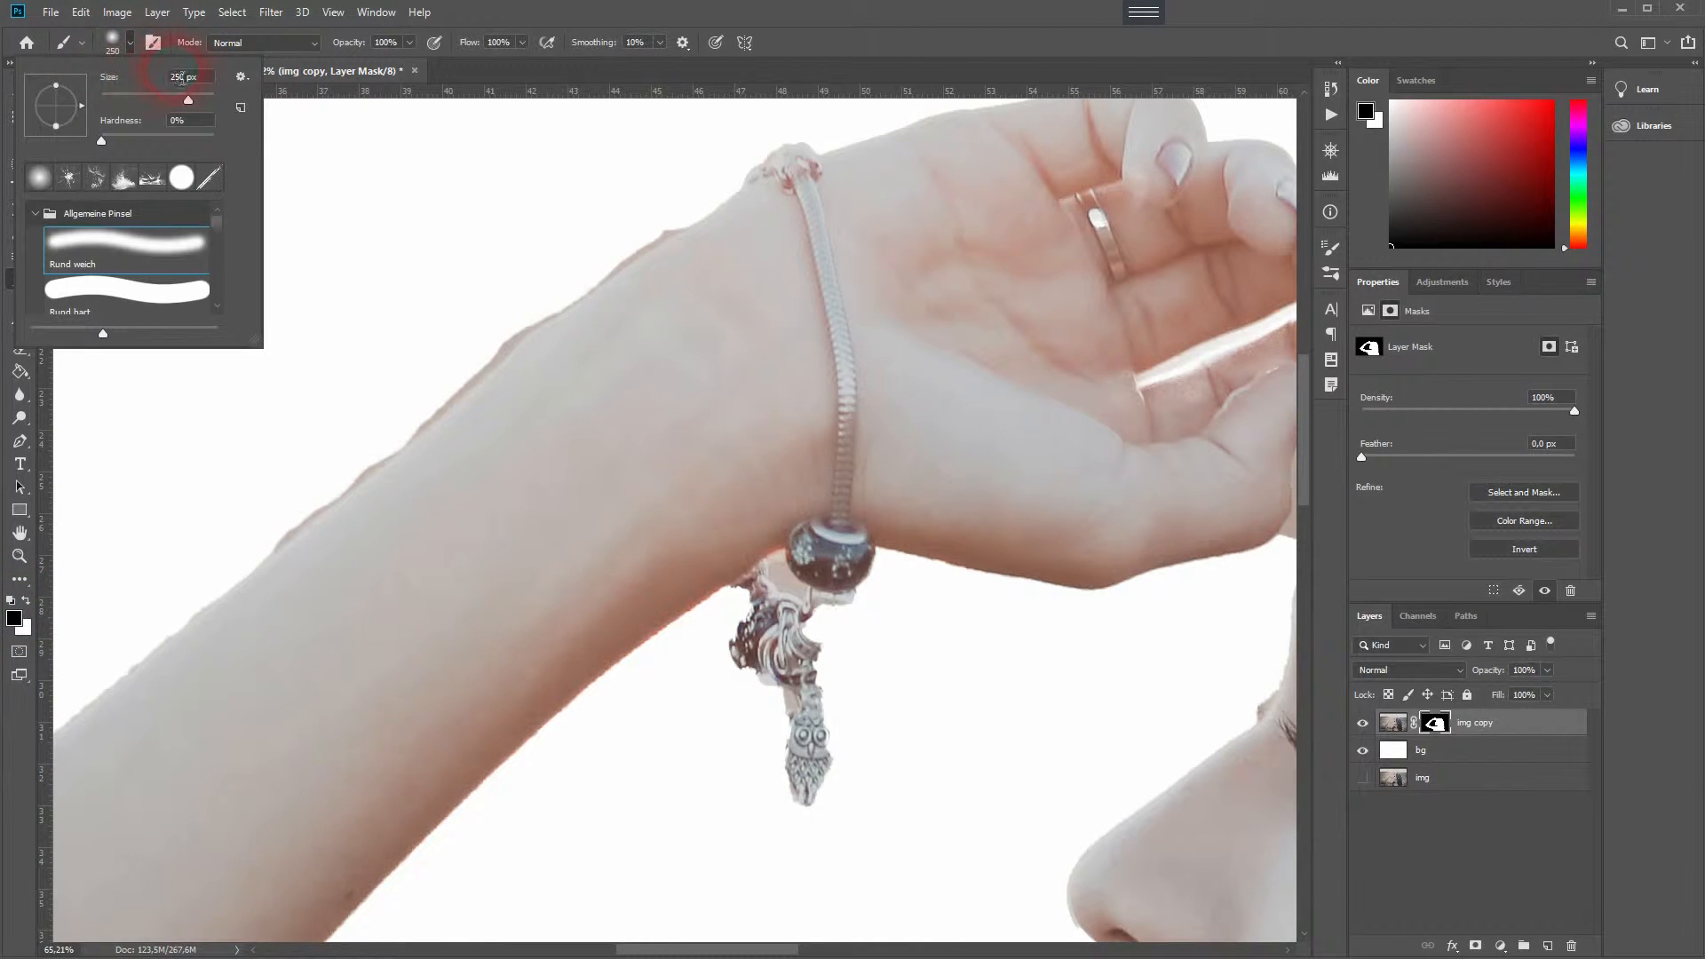
type("50")
key("Return")
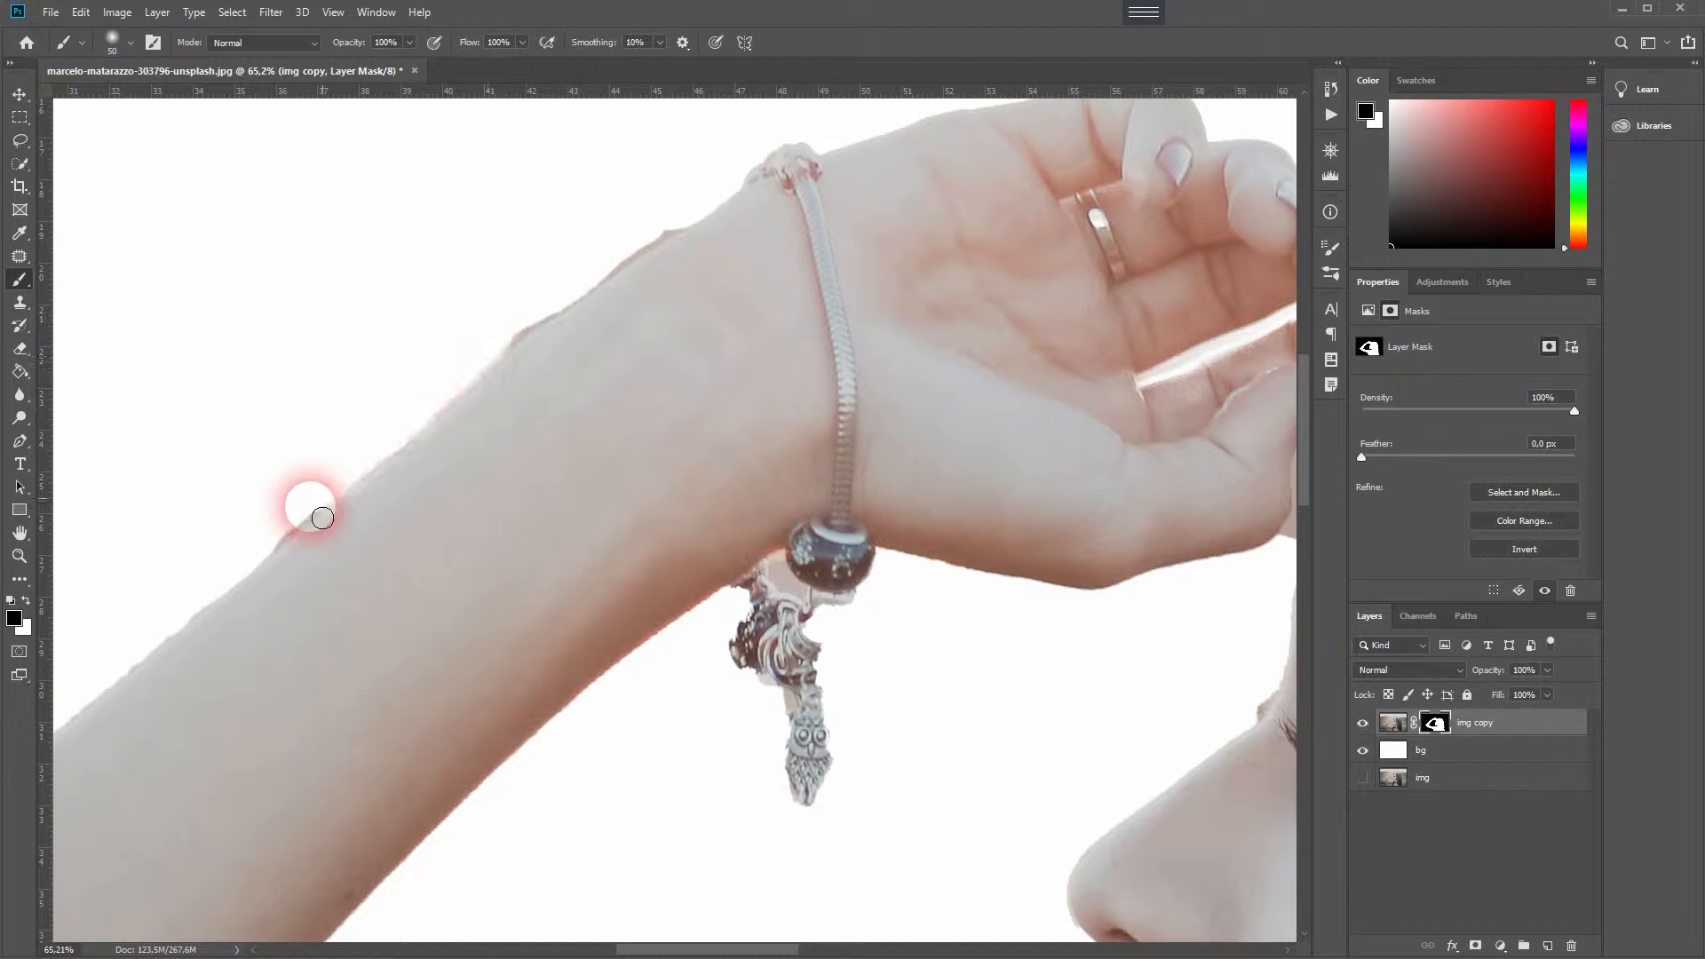
- Paint on the layer mask along the arm and bracelet, switching between black and white
scroll(483, 376, "down", 7)
scroll(737, 326, "up", 8)
key("x")
left_click_drag(760, 449, 667, 493)
key("x")
left_click_drag(479, 522, 754, 417)
mouse_move(822, 450)
left_mouse_down()
mouse_move(993, 321)
mouse_move(1120, 256)
left_mouse_up()
mouse_move(708, 577)
left_mouse_down()
mouse_move(673, 734)
mouse_move(672, 719)
left_mouse_up()
key("x")
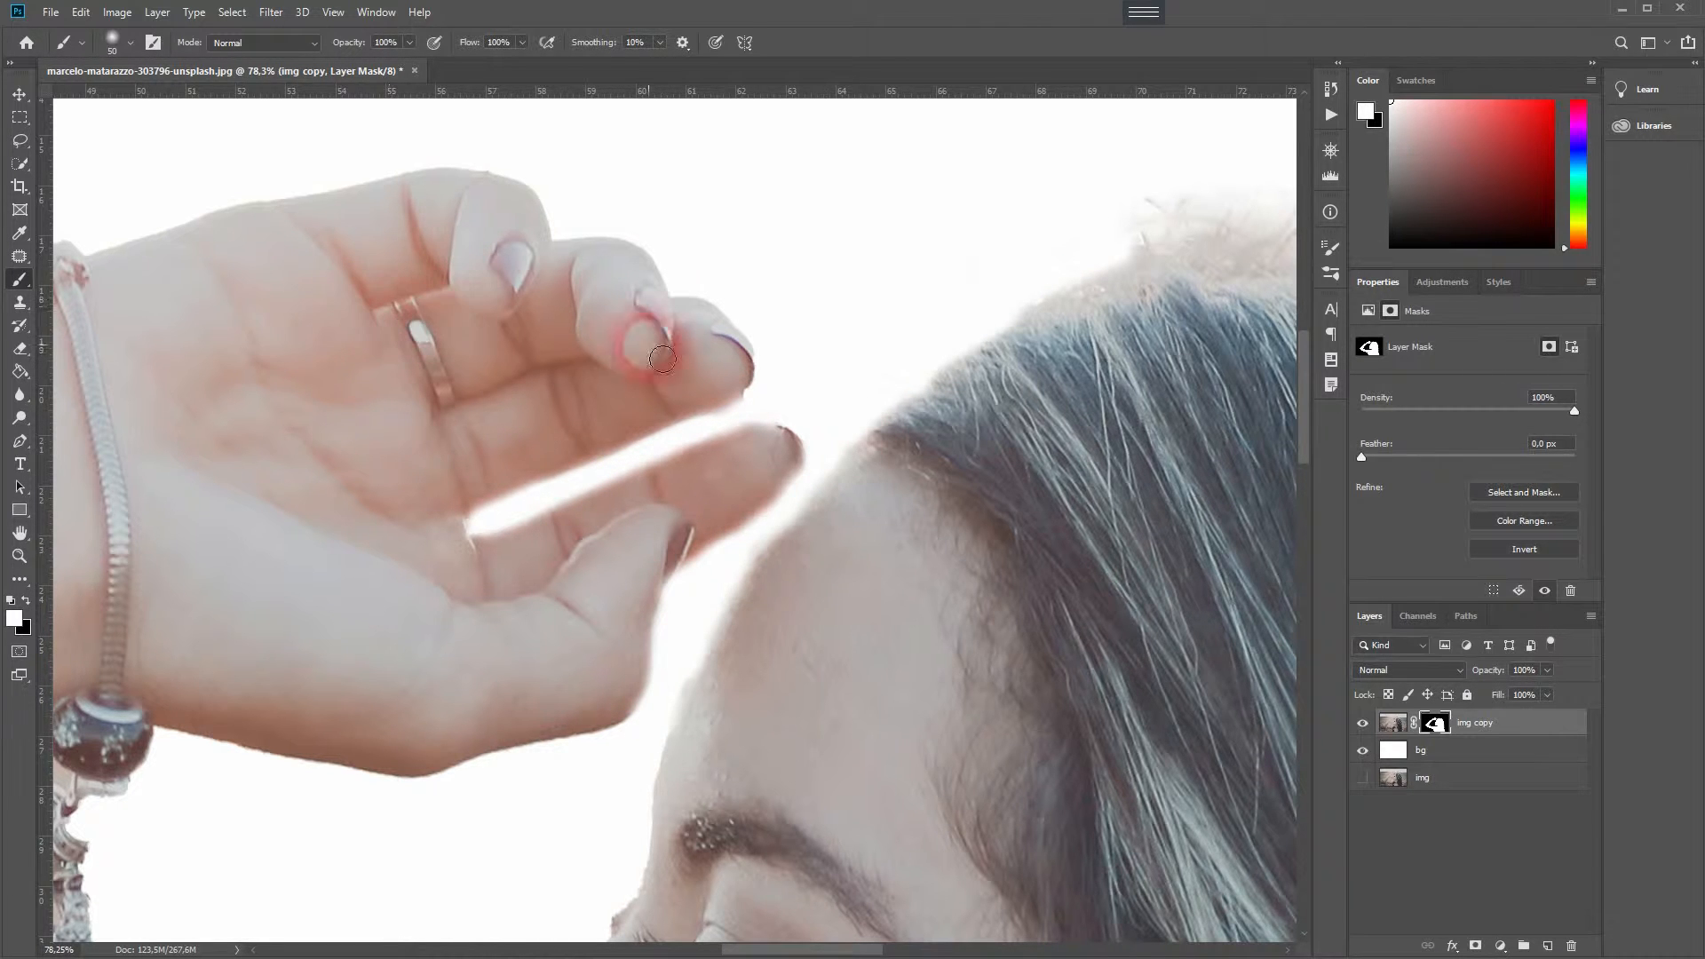
- Paint the mask around the fingers, chin, shoulder and hair edges to clean them up
mouse_move(795, 592)
left_mouse_down()
mouse_move(742, 598)
mouse_move(723, 568)
mouse_move(759, 514)
mouse_move(731, 544)
mouse_move(696, 746)
left_mouse_up()
left_click_drag(879, 870, 769, 376)
key("x")
mouse_move(654, 593)
left_mouse_down()
mouse_move(617, 517)
mouse_move(343, 704)
mouse_move(704, 609)
mouse_move(578, 692)
left_mouse_up()
key("x")
left_click_drag(337, 773, 370, 793)
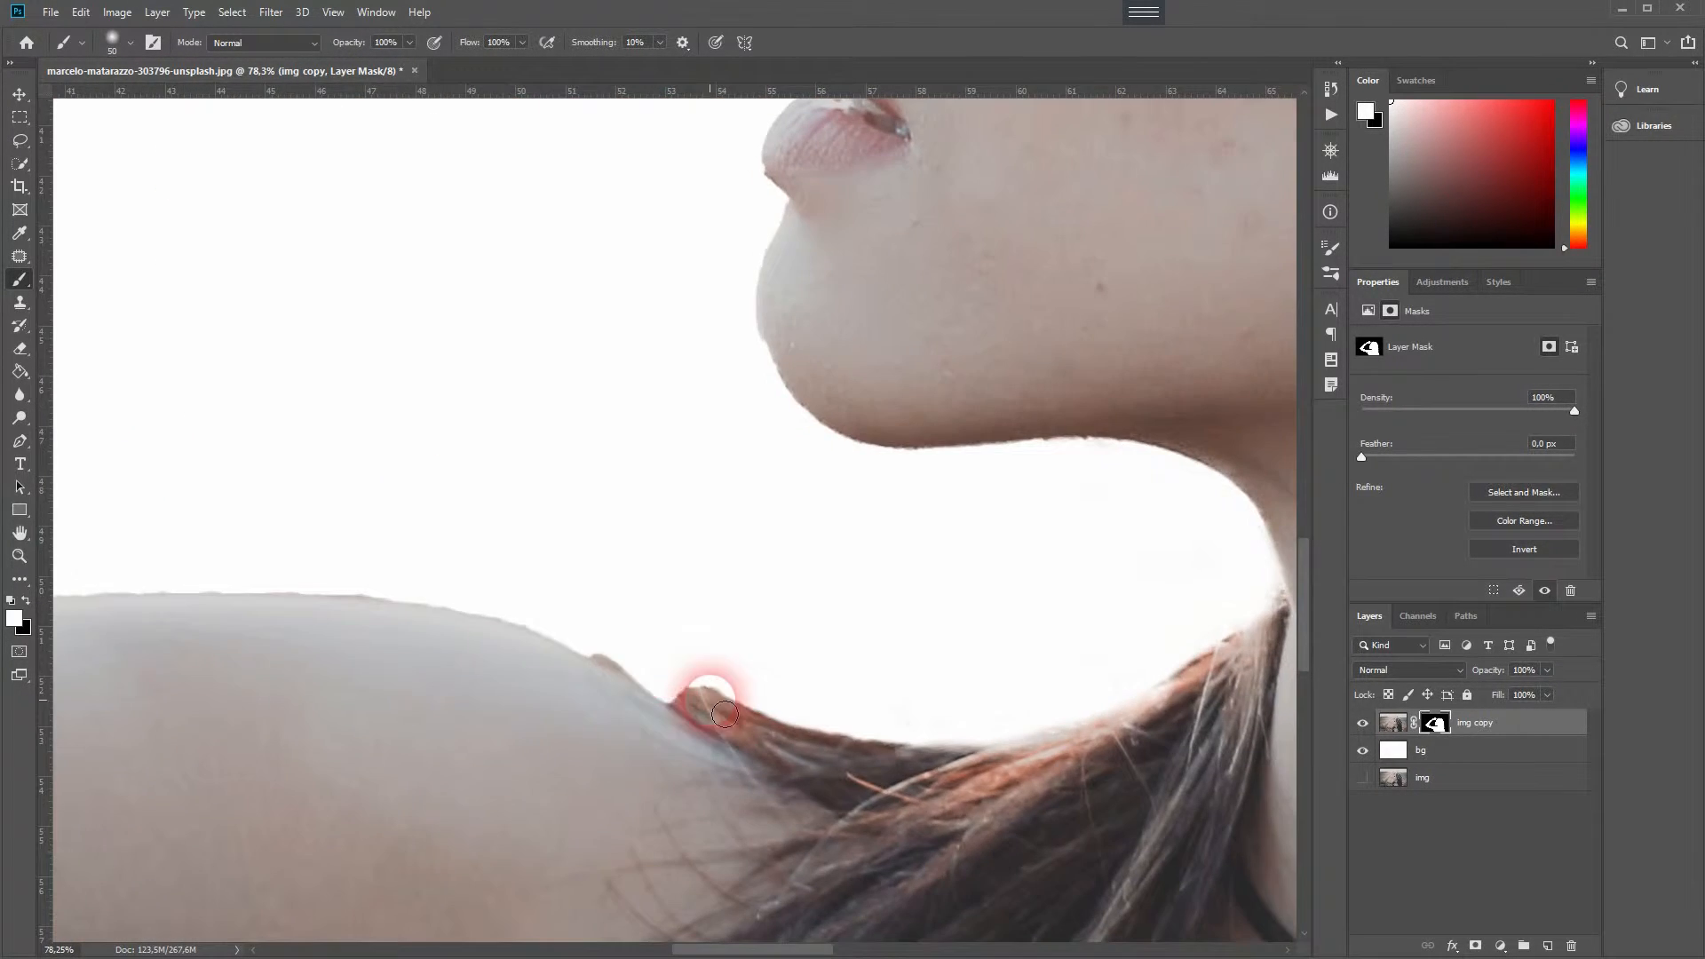
mouse_move(712, 697)
left_mouse_down()
mouse_move(649, 696)
mouse_move(582, 621)
left_mouse_up()
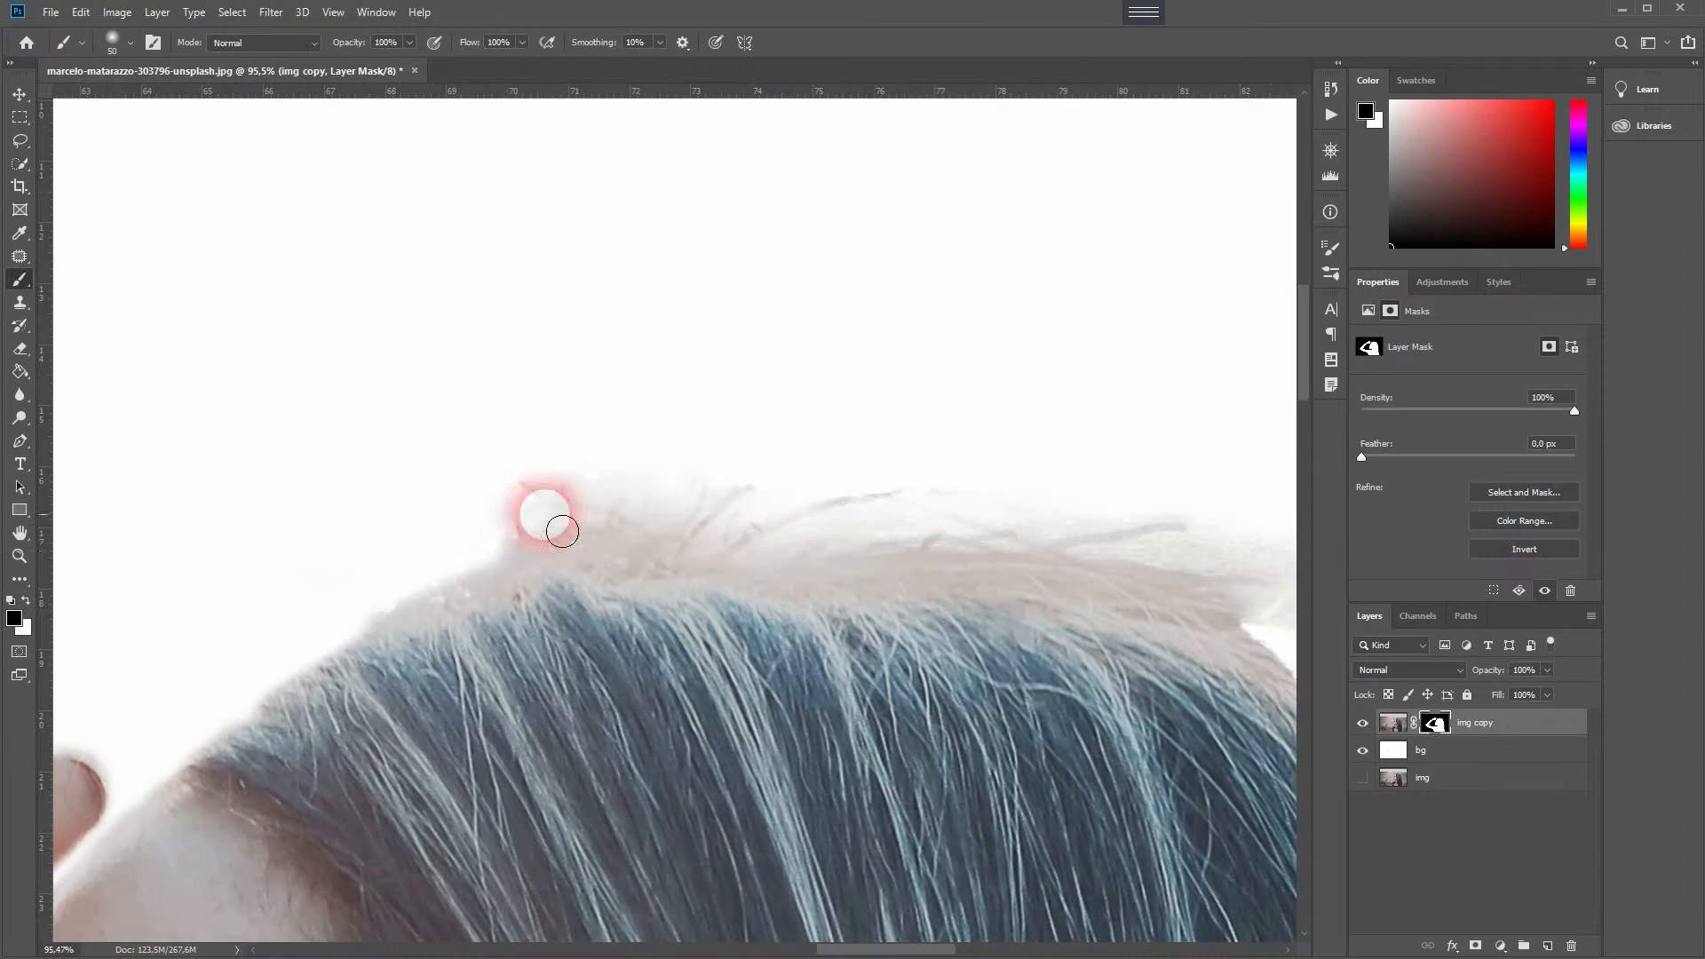
mouse_move(562, 531)
left_mouse_down()
mouse_move(765, 471)
mouse_move(1275, 609)
mouse_move(774, 566)
mouse_move(1186, 765)
left_mouse_up()
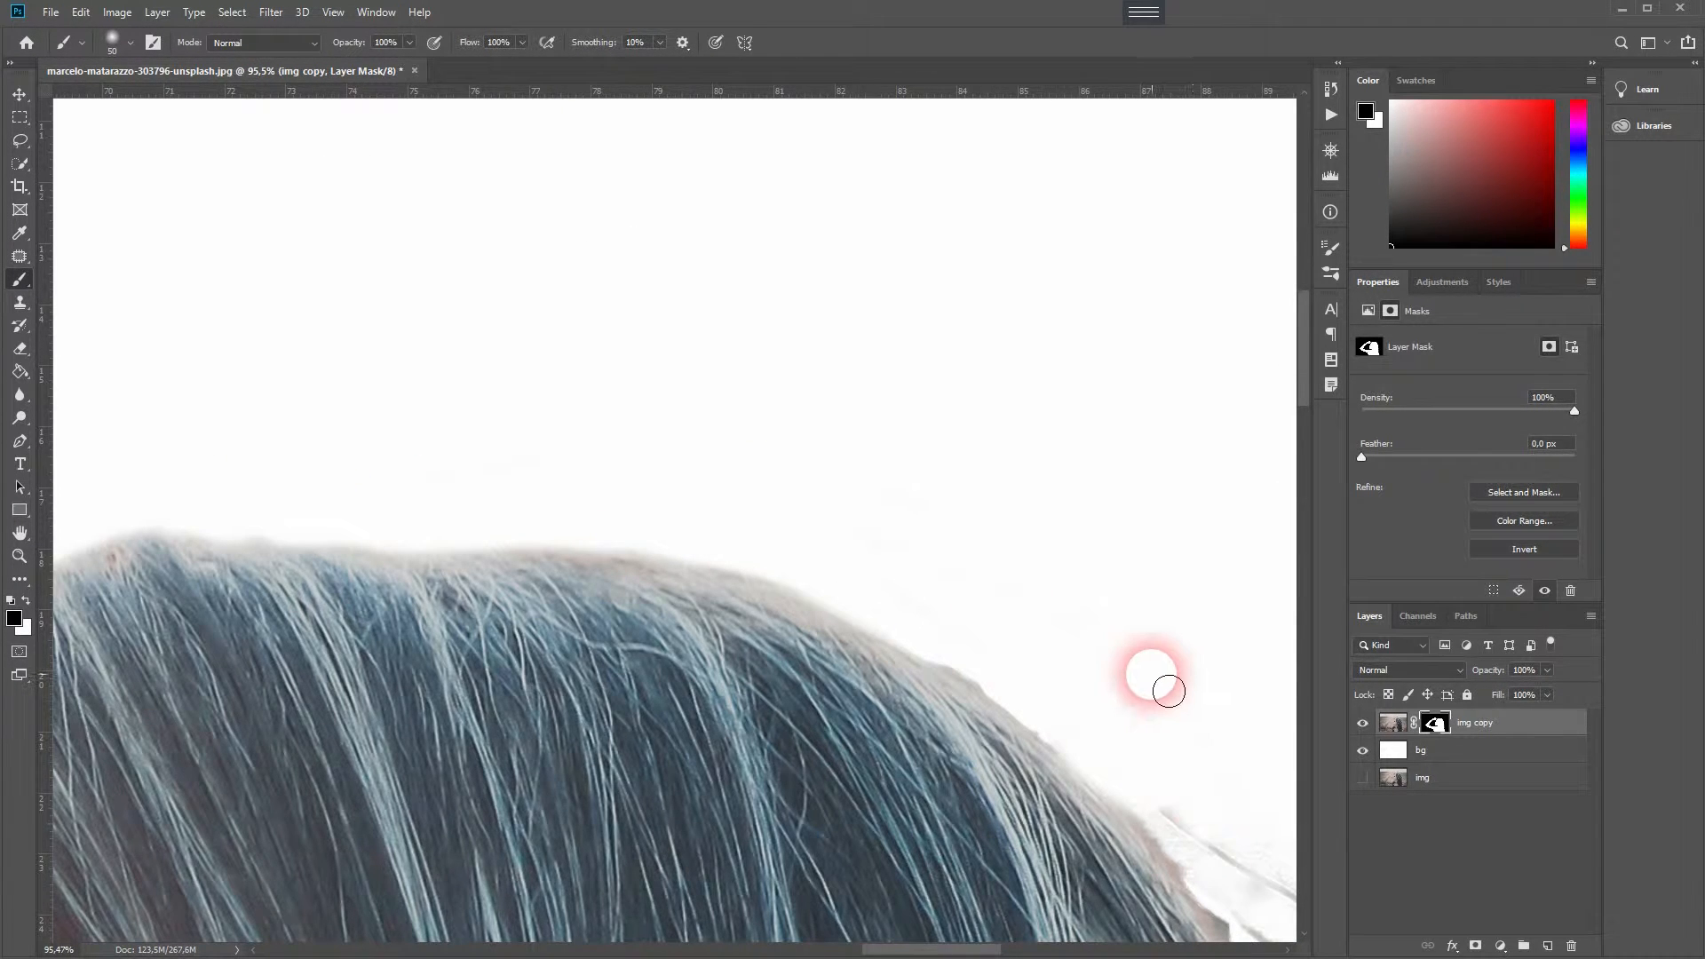
key("ctrl+0")
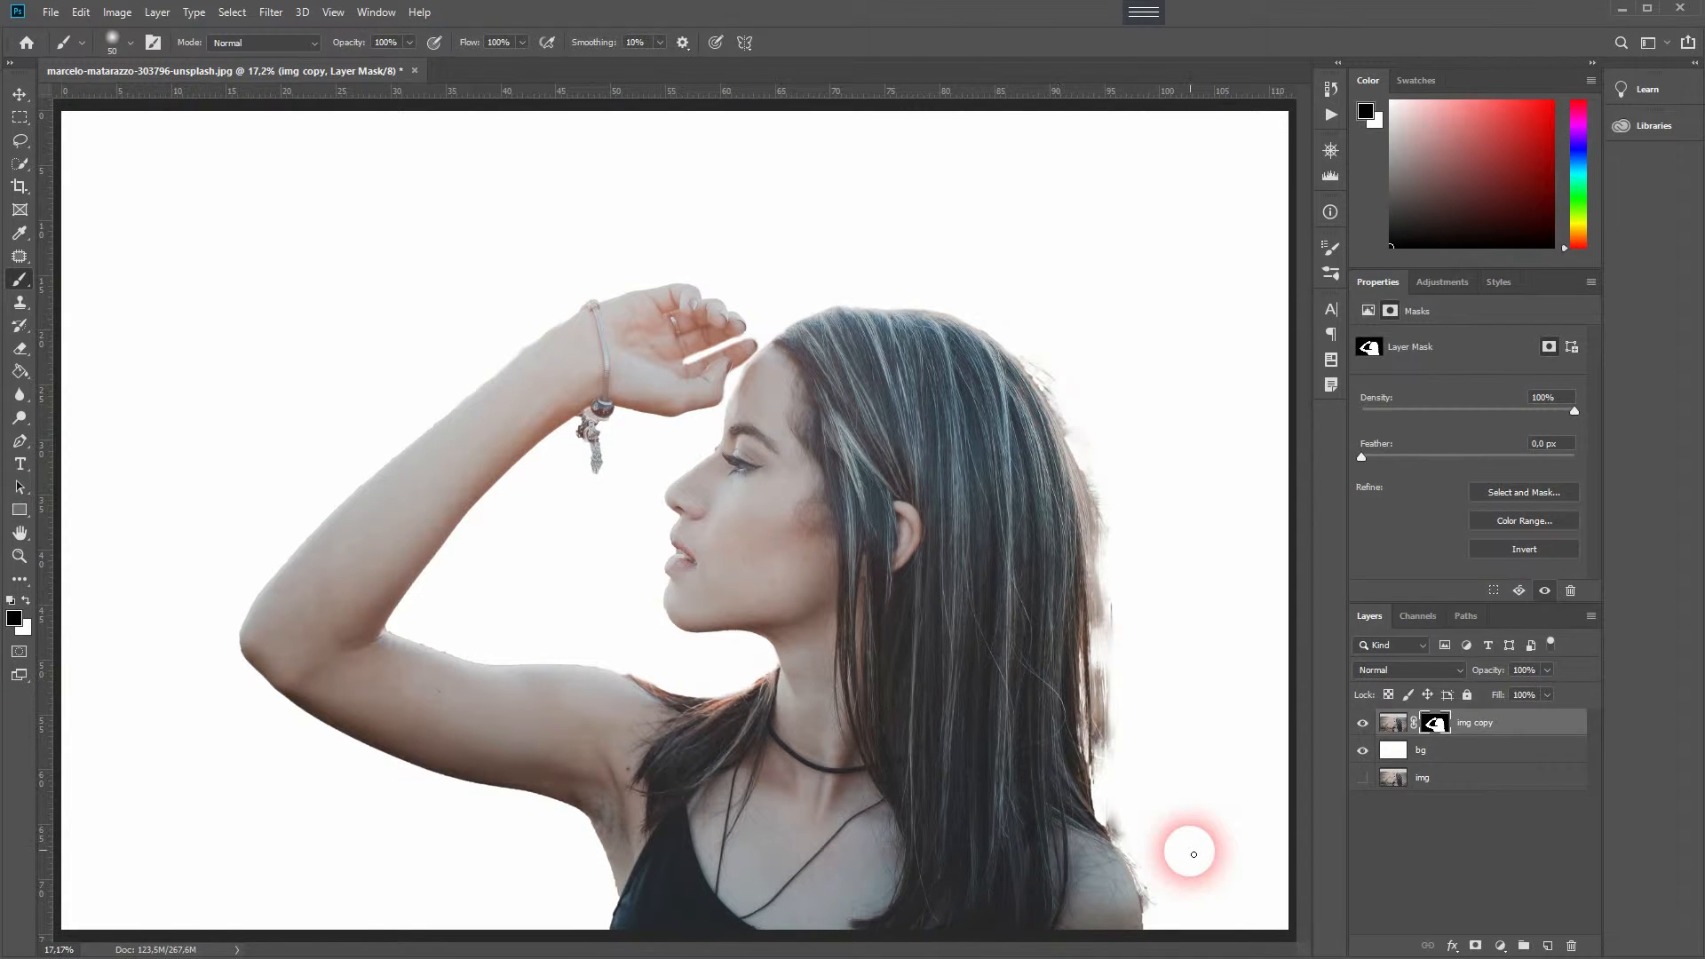
- Add a new layer above the white background and hide the cut-out layer
left_click(1479, 756)
key("x")
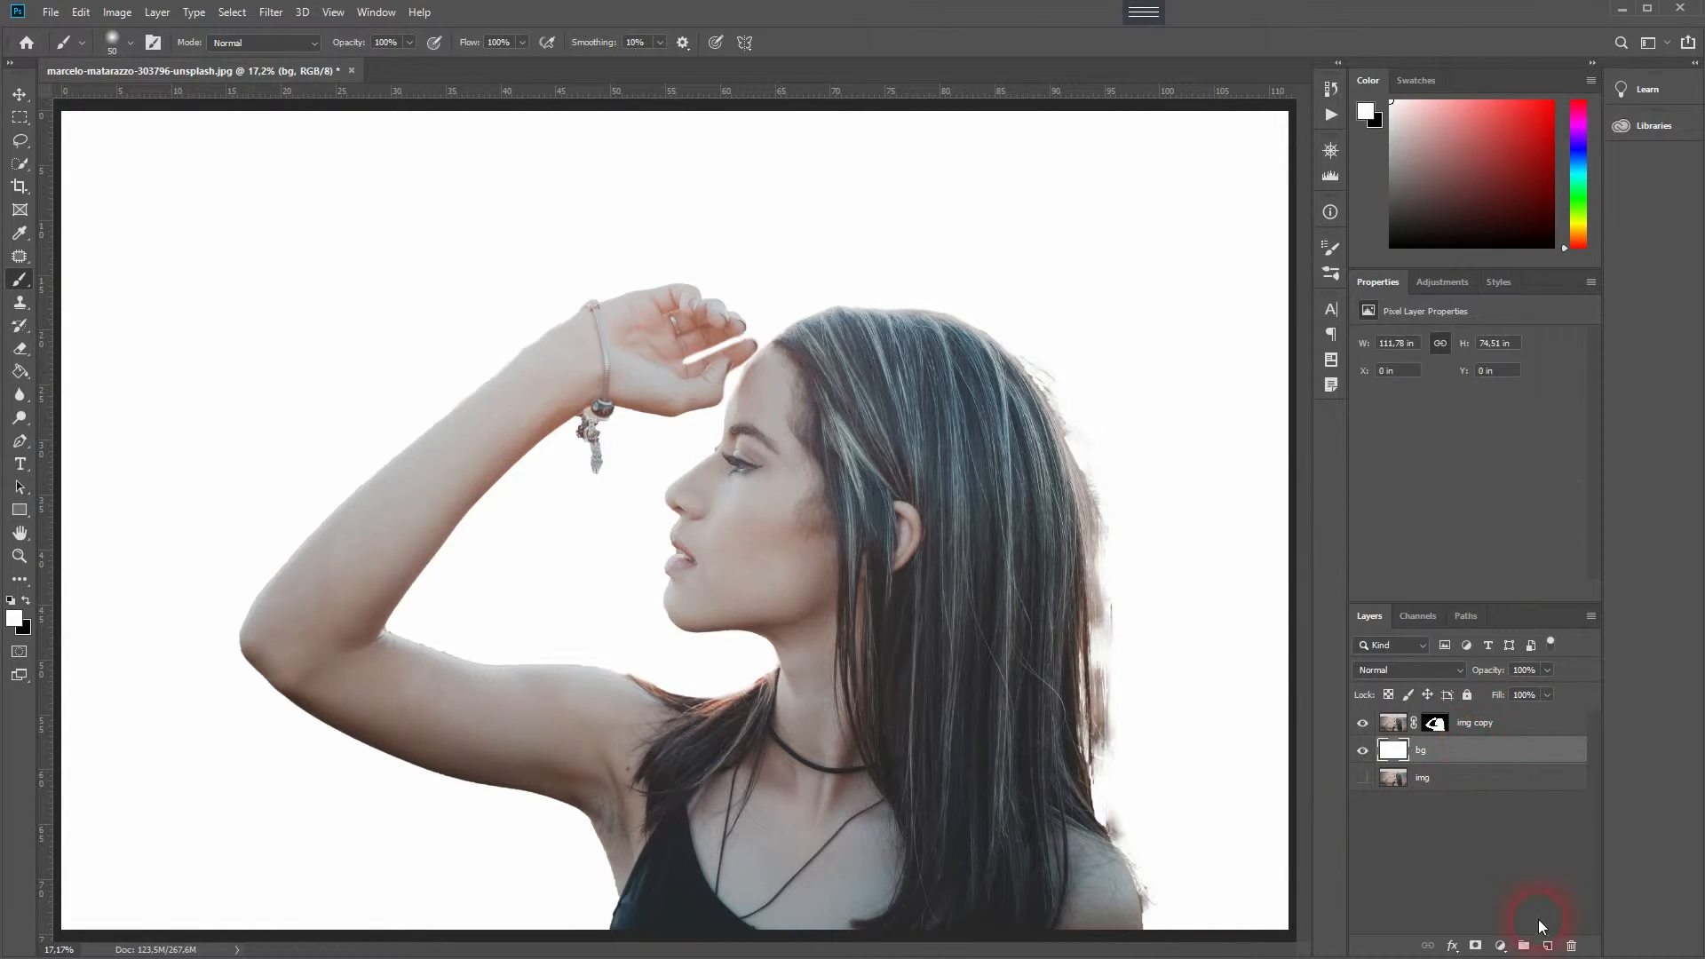
left_click(1547, 947)
left_click(1367, 723)
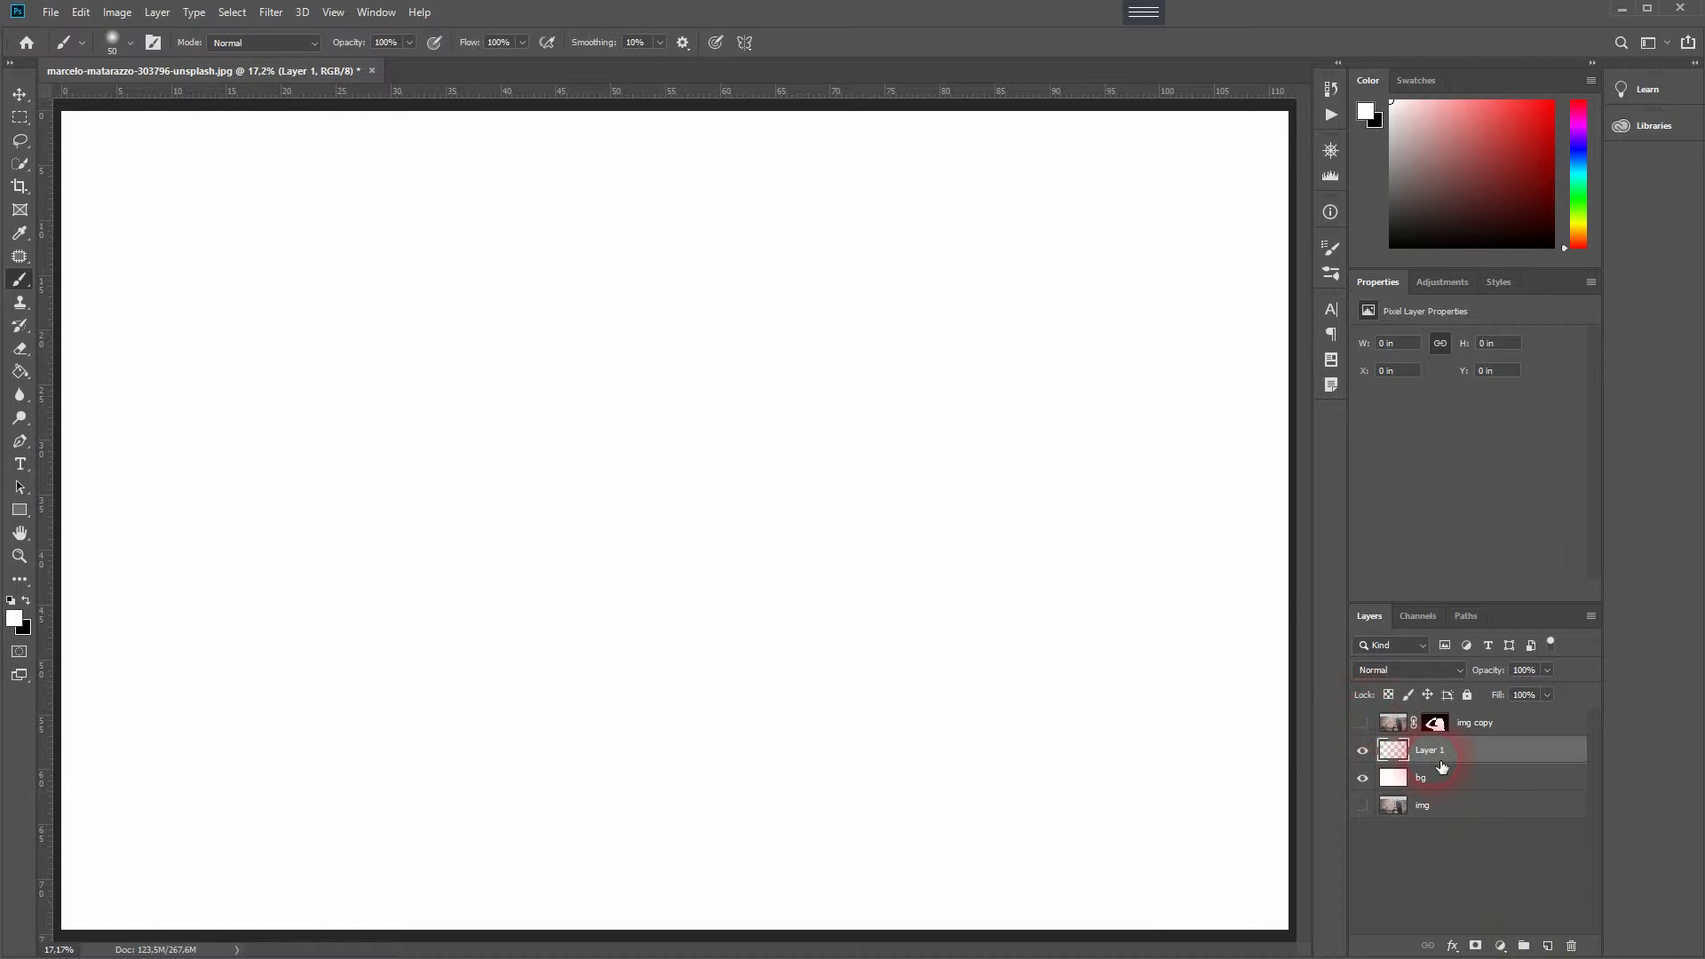
- Type the text "Hi!" near the middle of the canvas with the Type tool
left_click(21, 462)
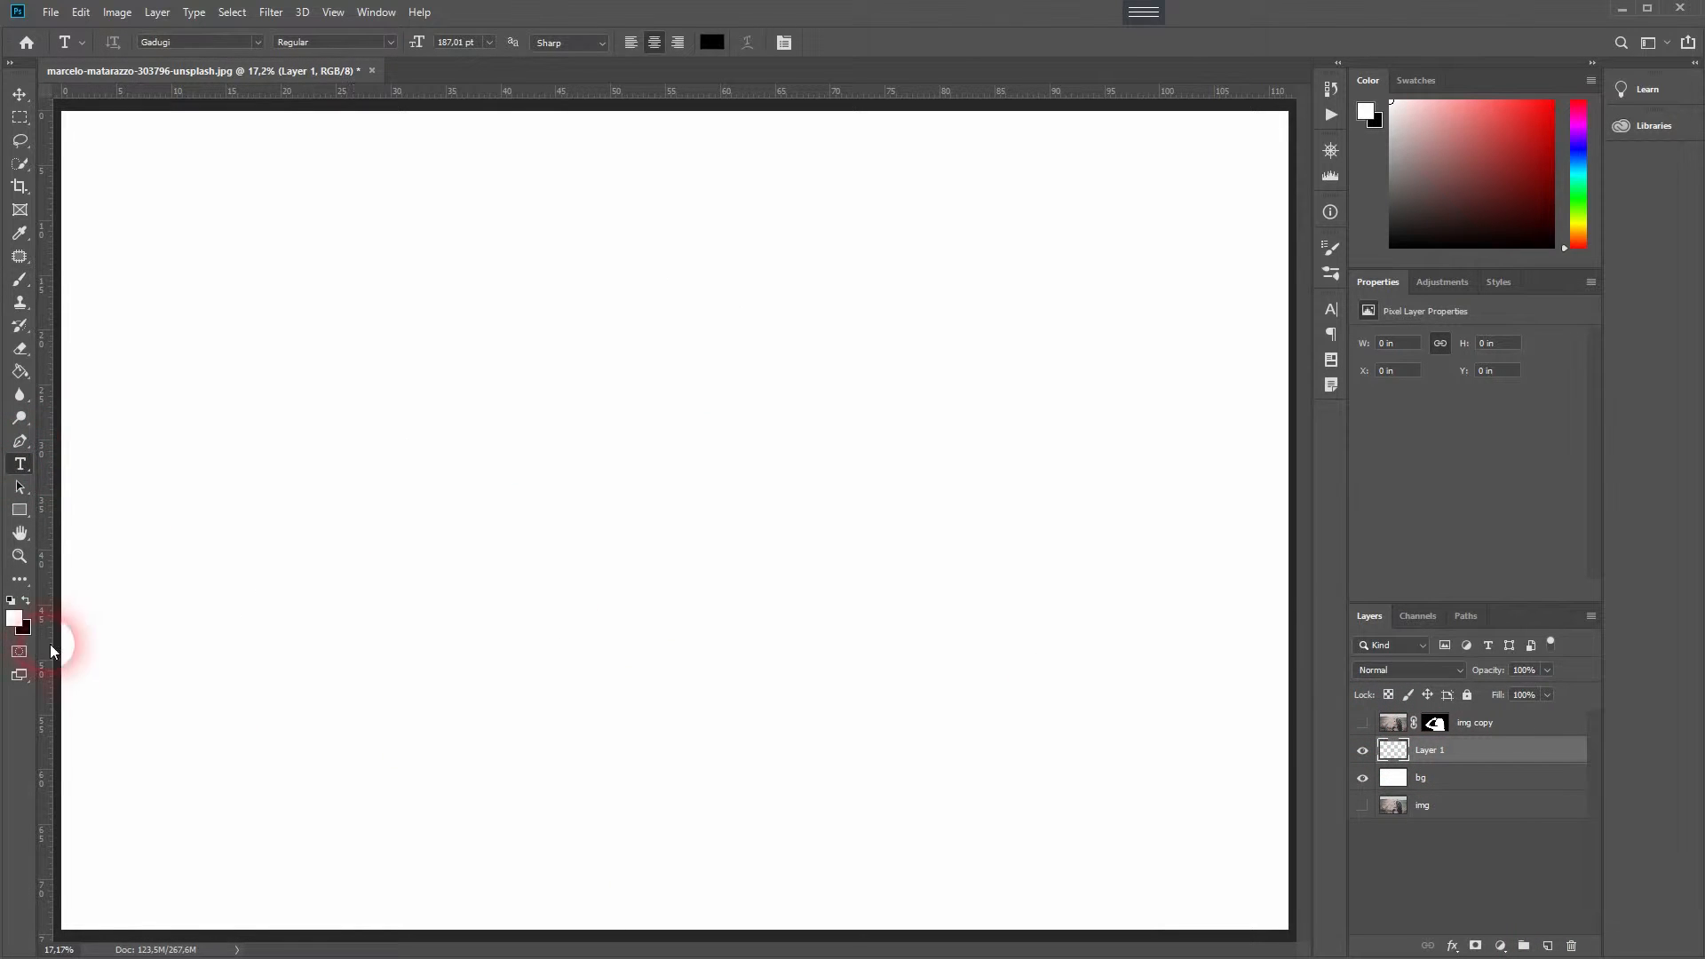
left_click(536, 551)
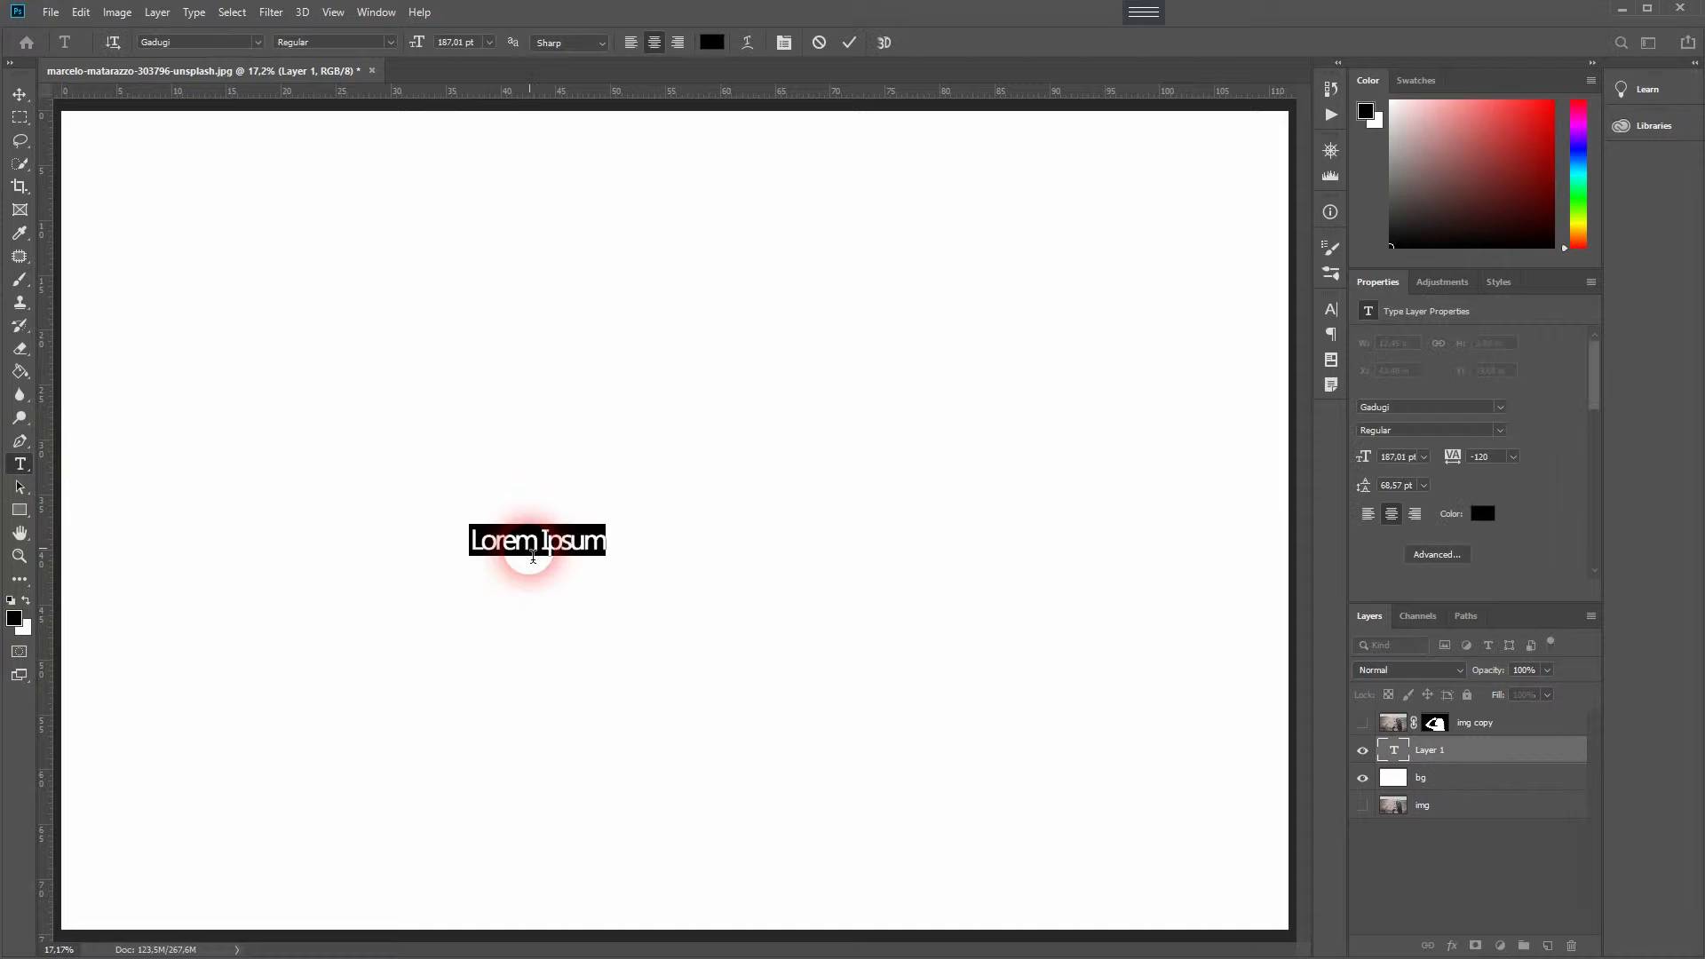
type("Hi!")
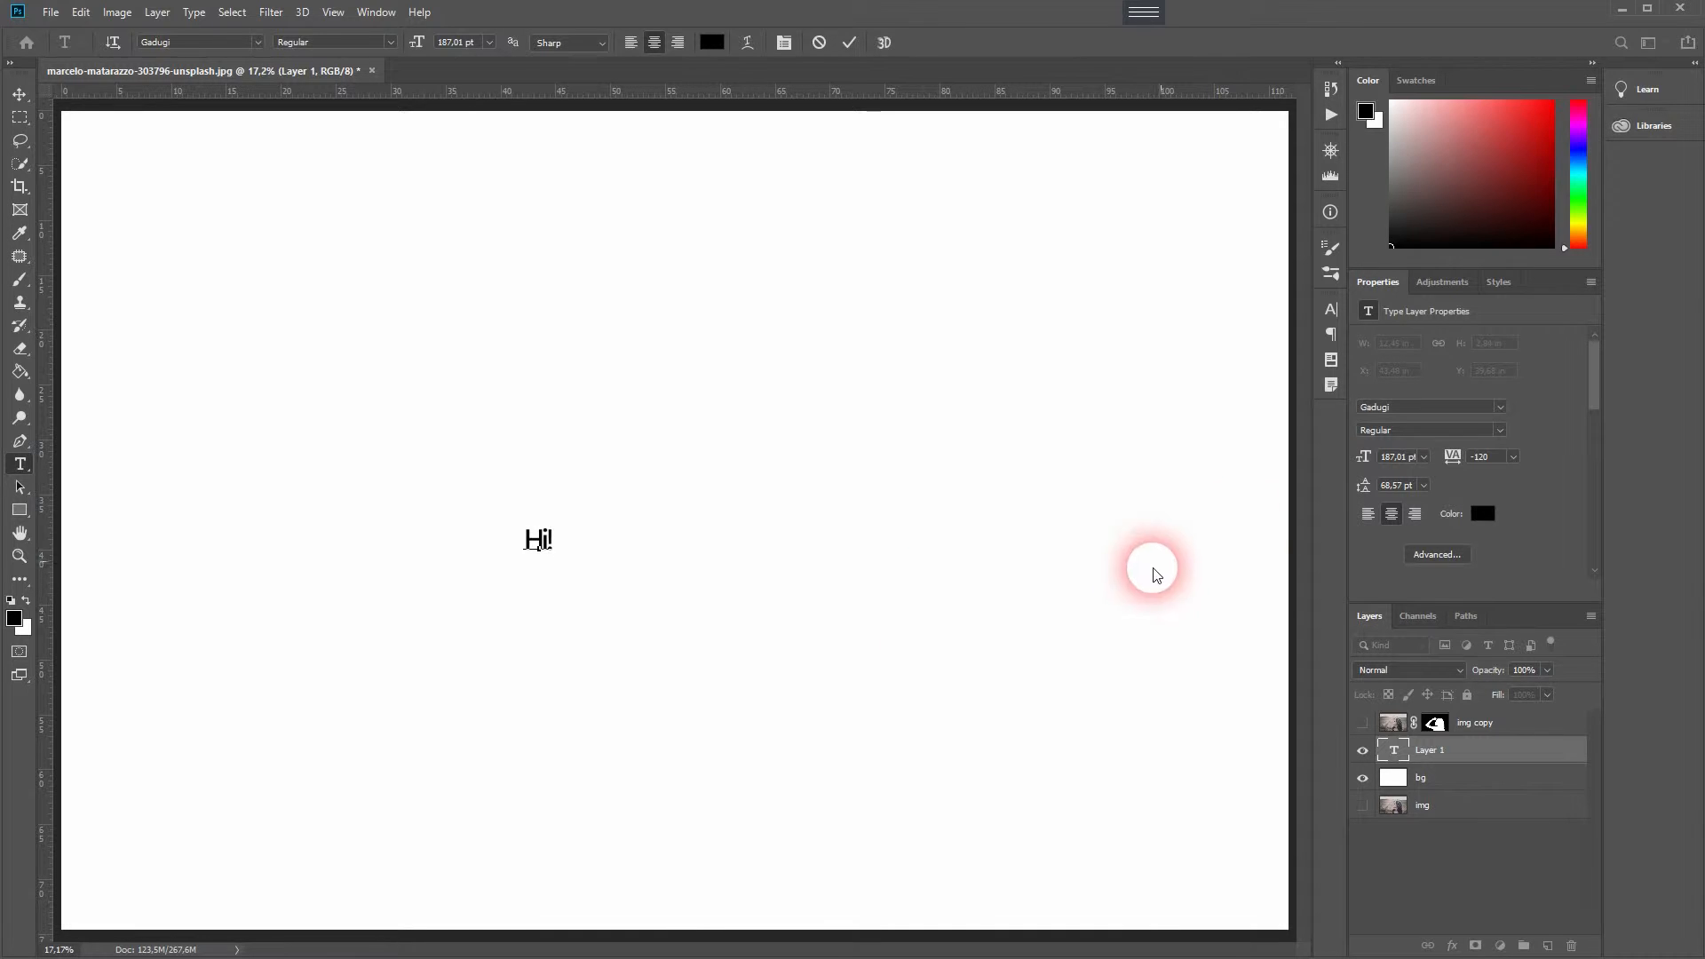
left_click(1490, 783)
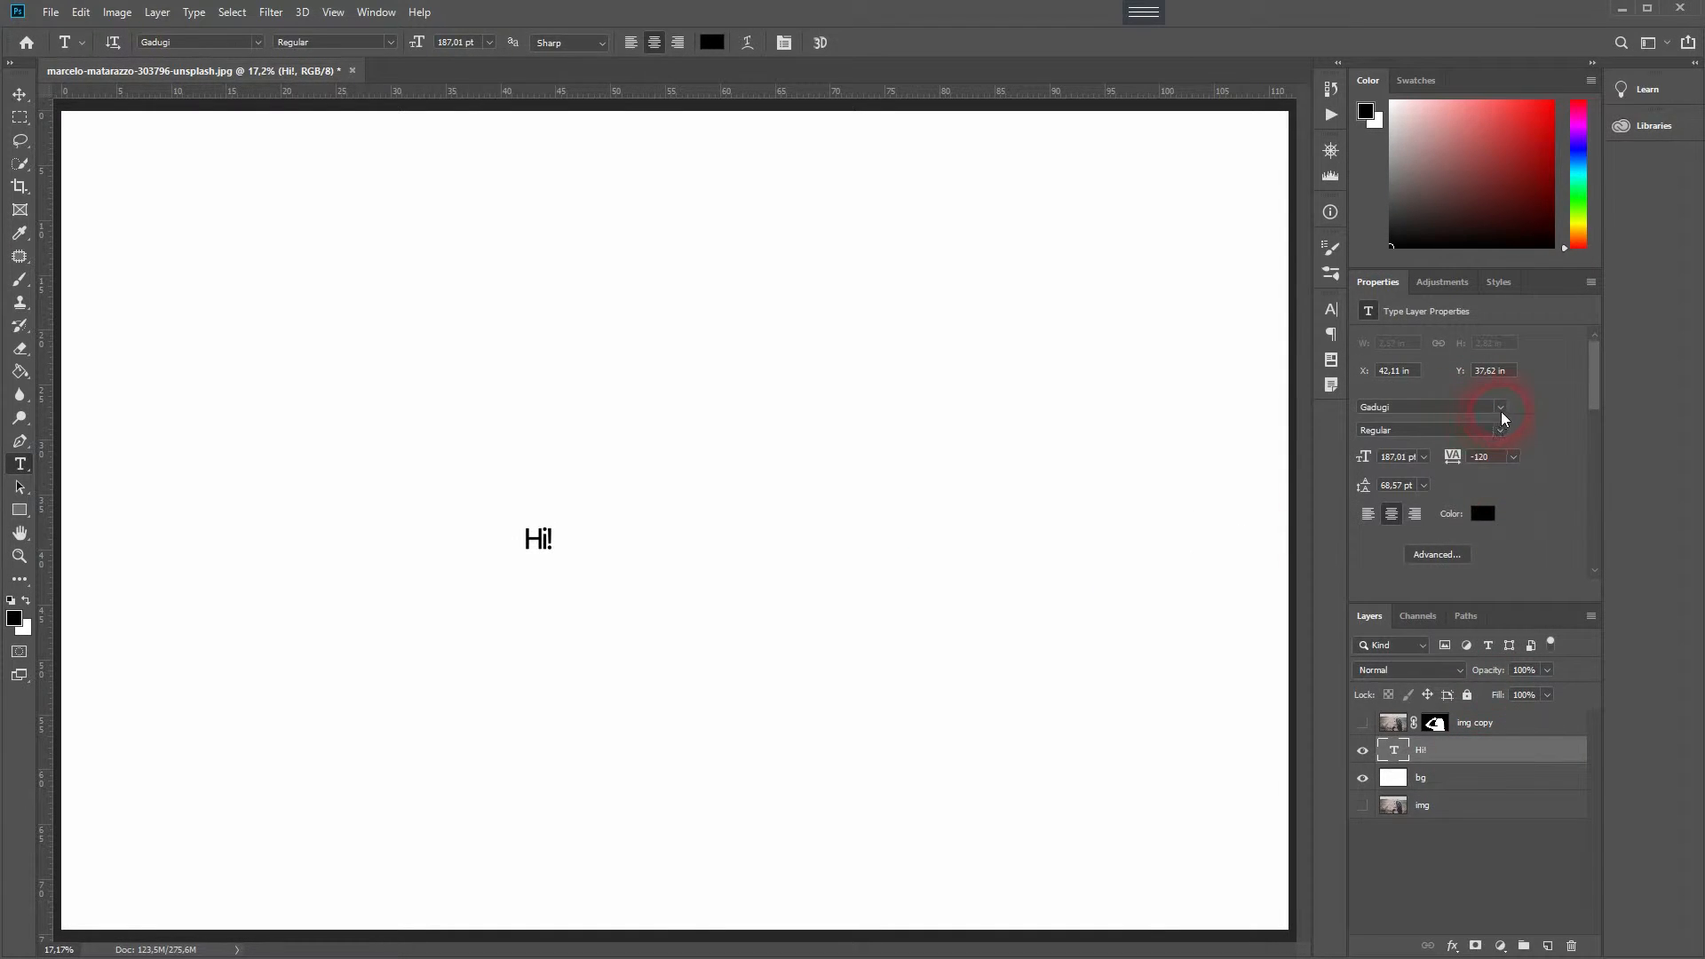
left_click(1501, 412)
left_click(1417, 413)
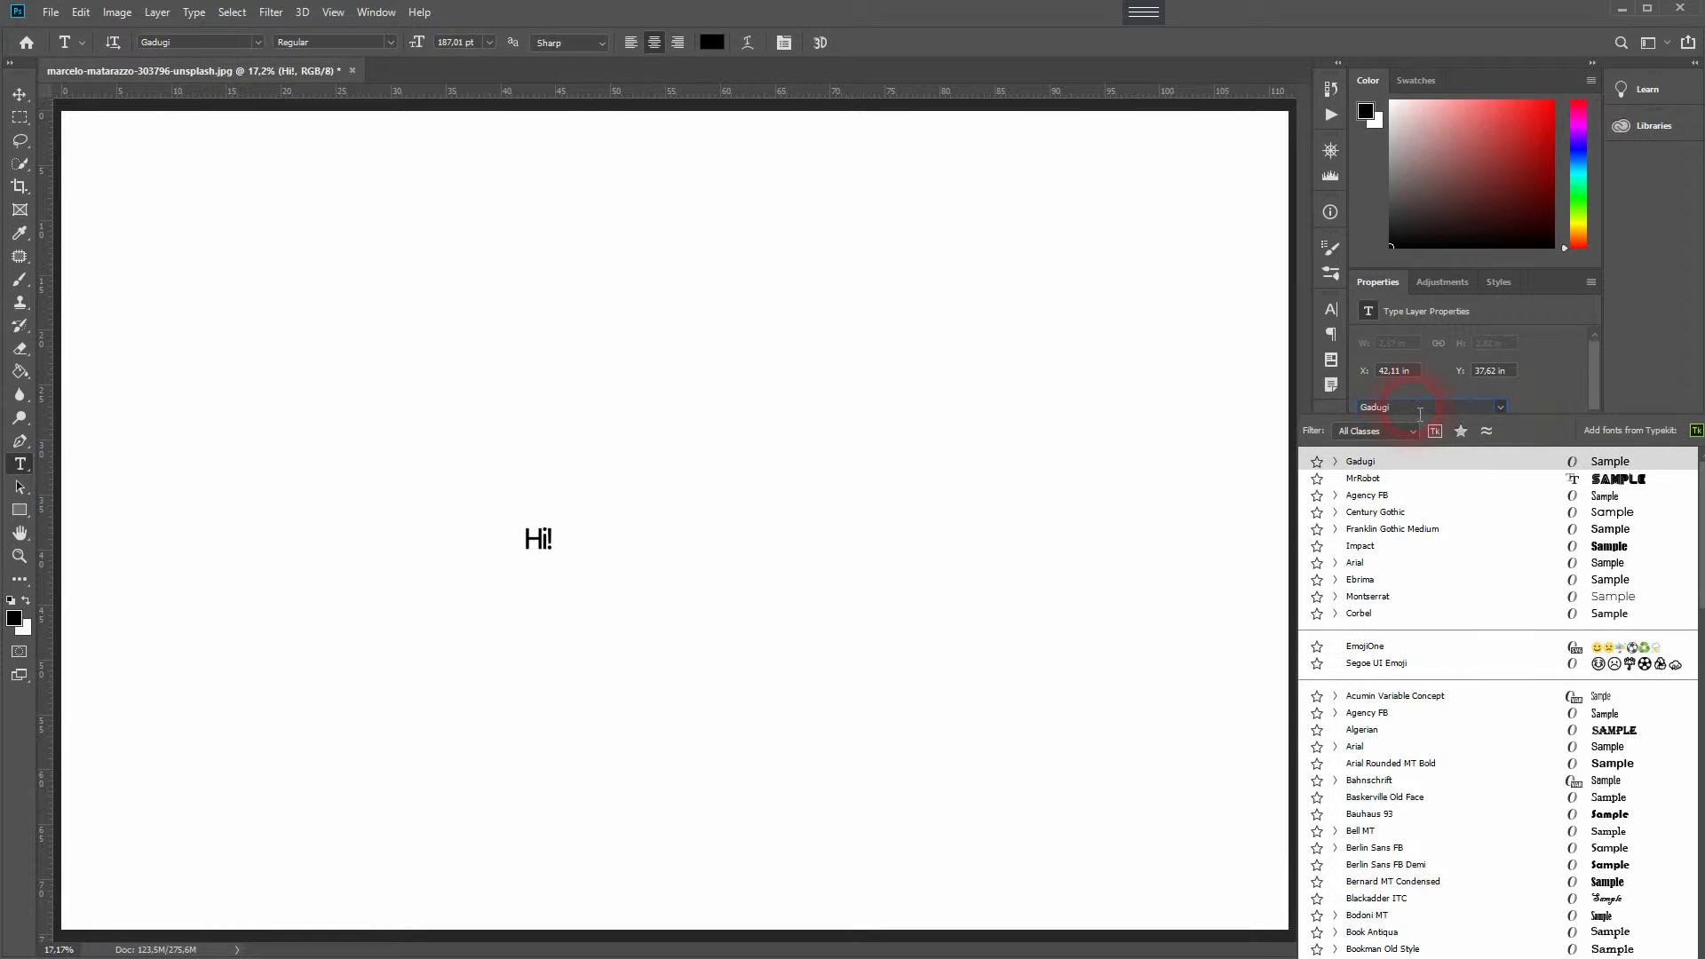
left_click(1541, 405)
- Scale the "Hi!" text up to fill most of the canvas with Free Transform and commit
key("ctrl+t")
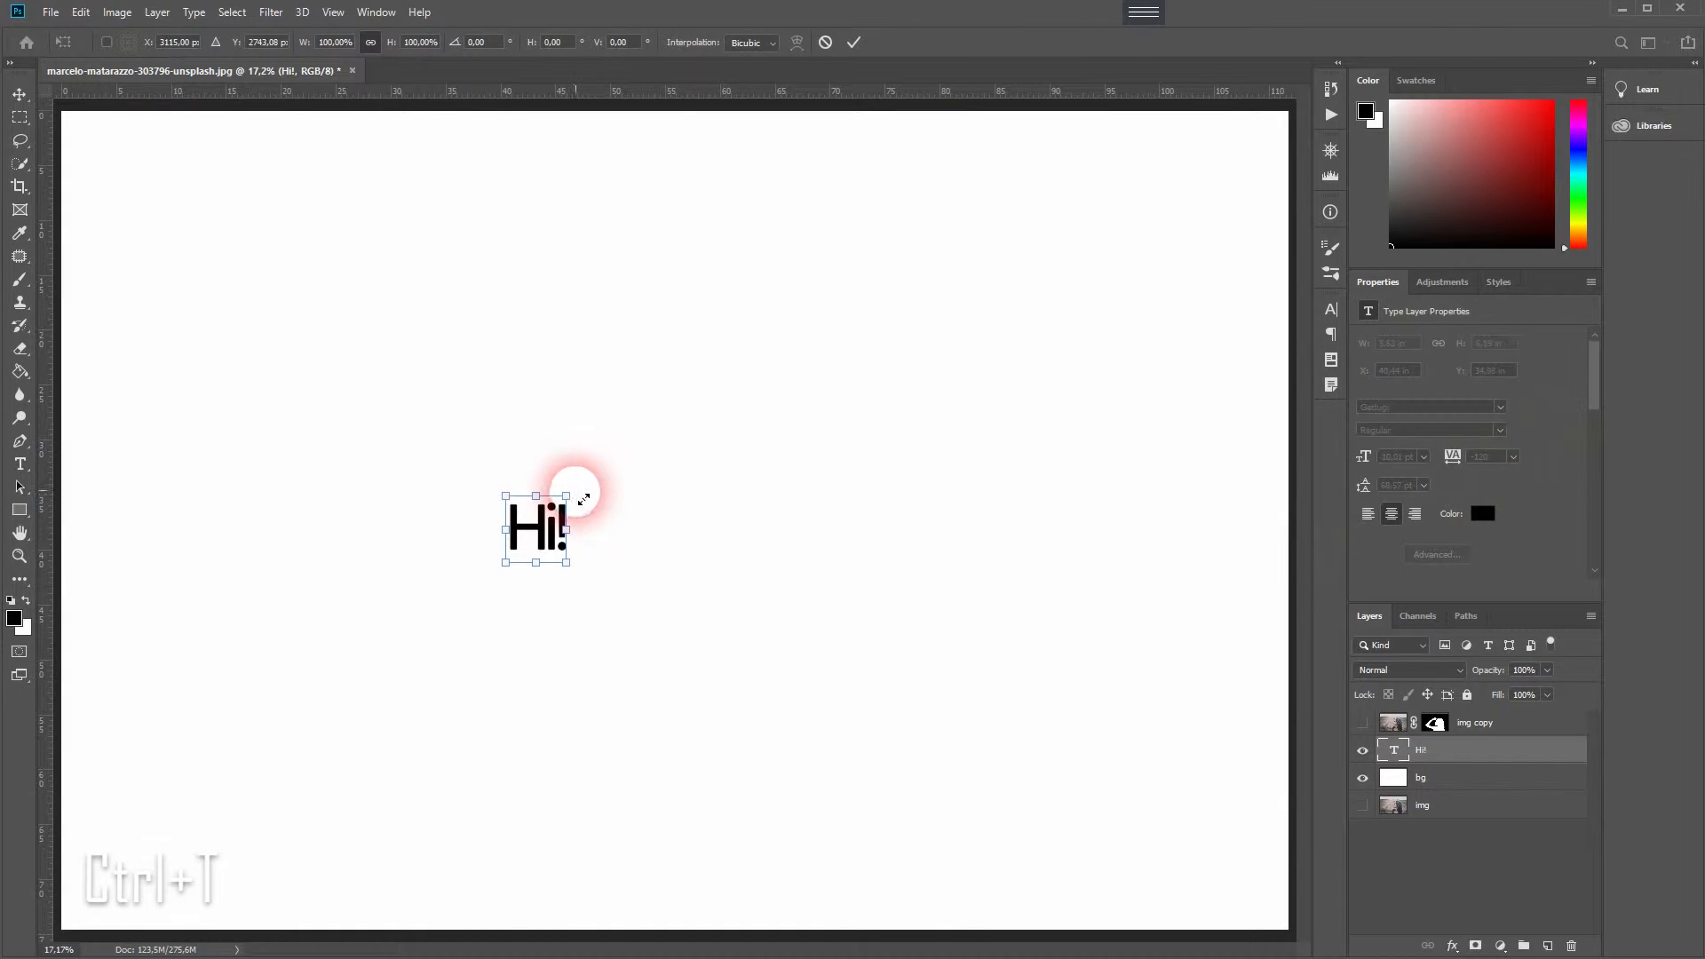
left_click_drag(568, 494, 936, 360)
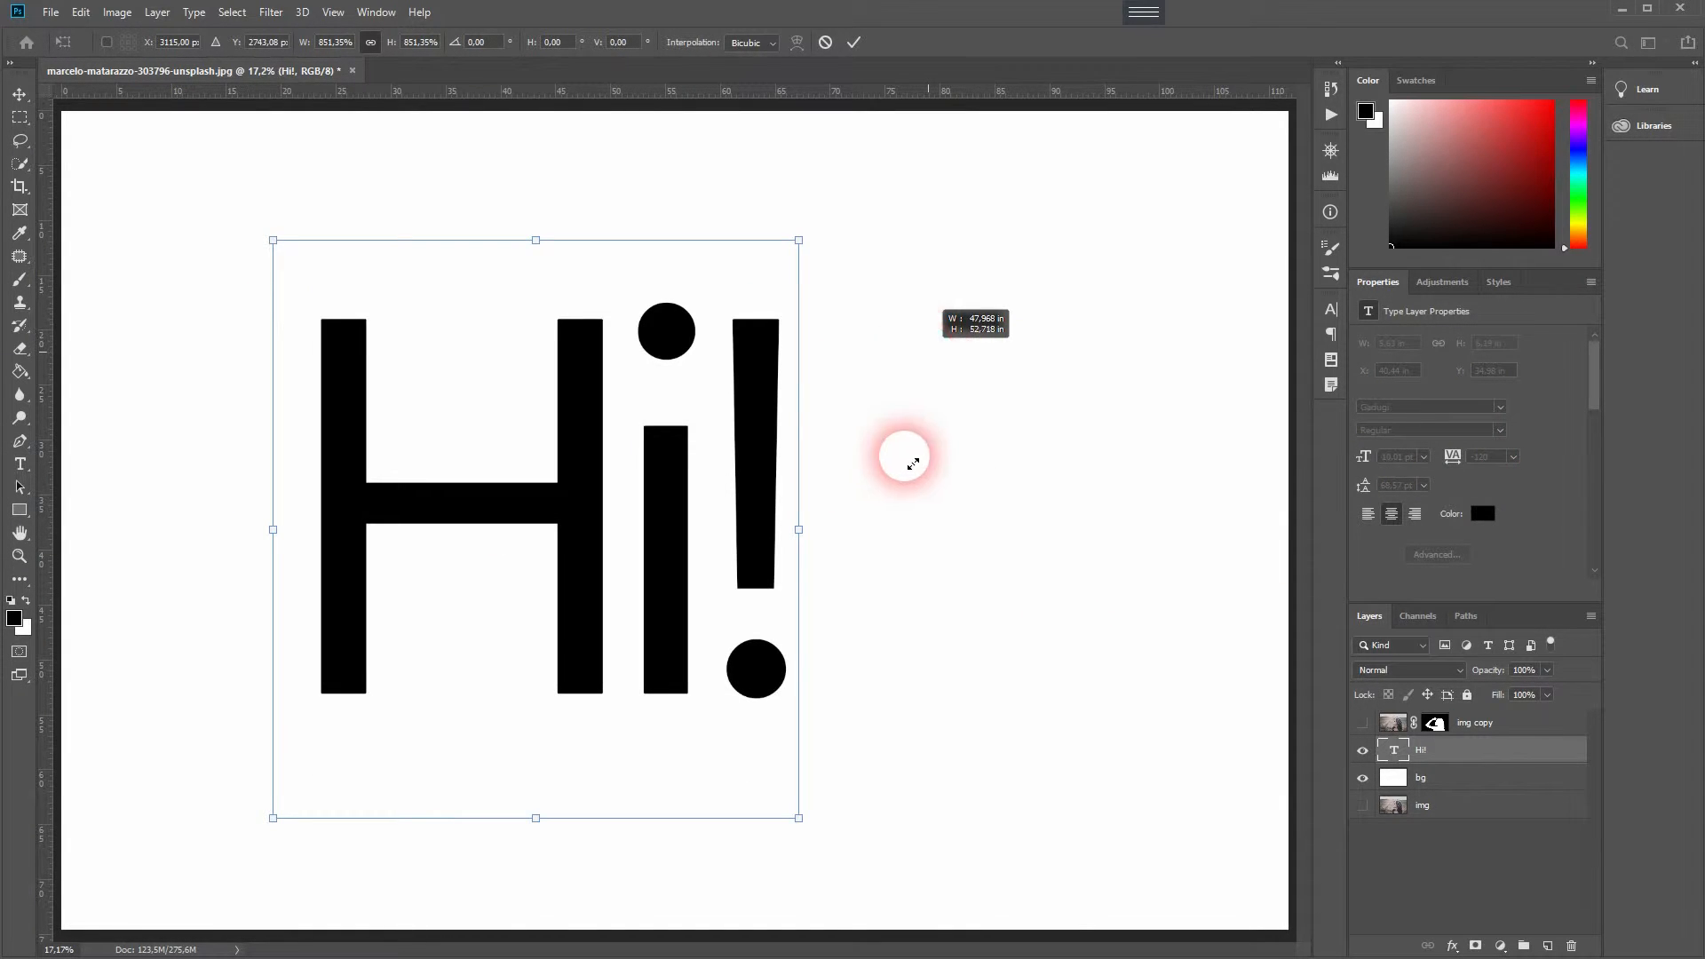
scroll(901, 481, "down", 1)
scroll(900, 481, "down", 3)
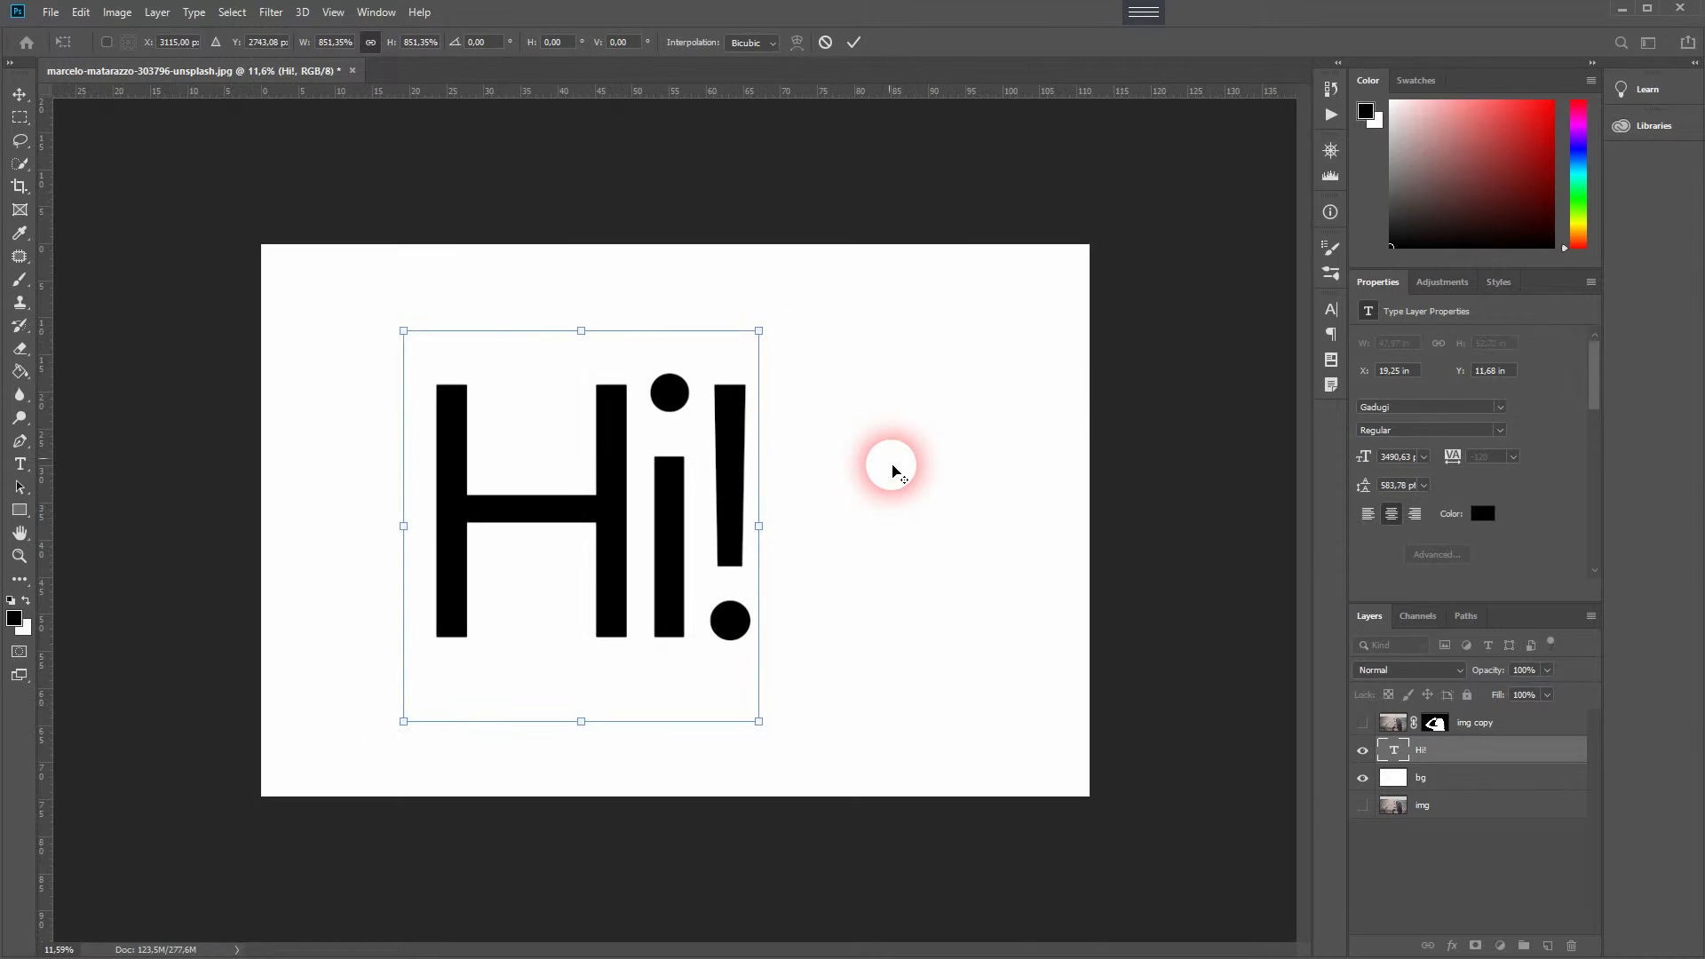
left_click_drag(859, 310, 877, 292)
key("Return")
left_click(1209, 469)
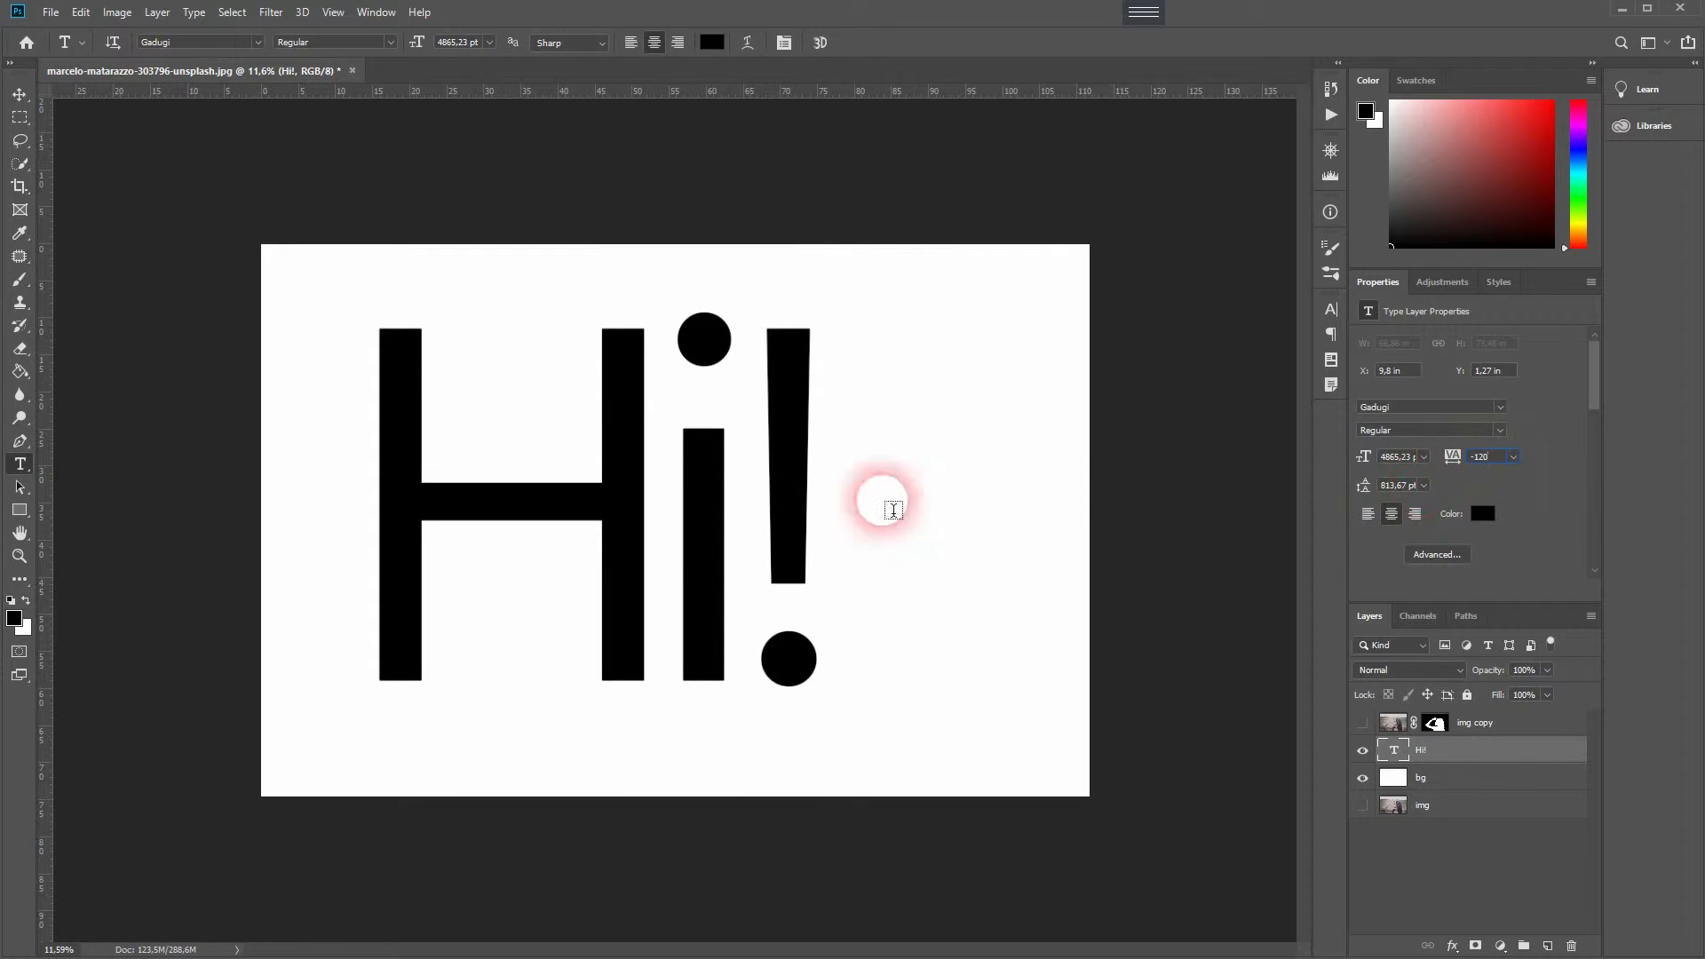
- Center the "Hi!" text horizontally and vertically on the canvas, then deselect
key("ctrl+a")
left_click(19, 94)
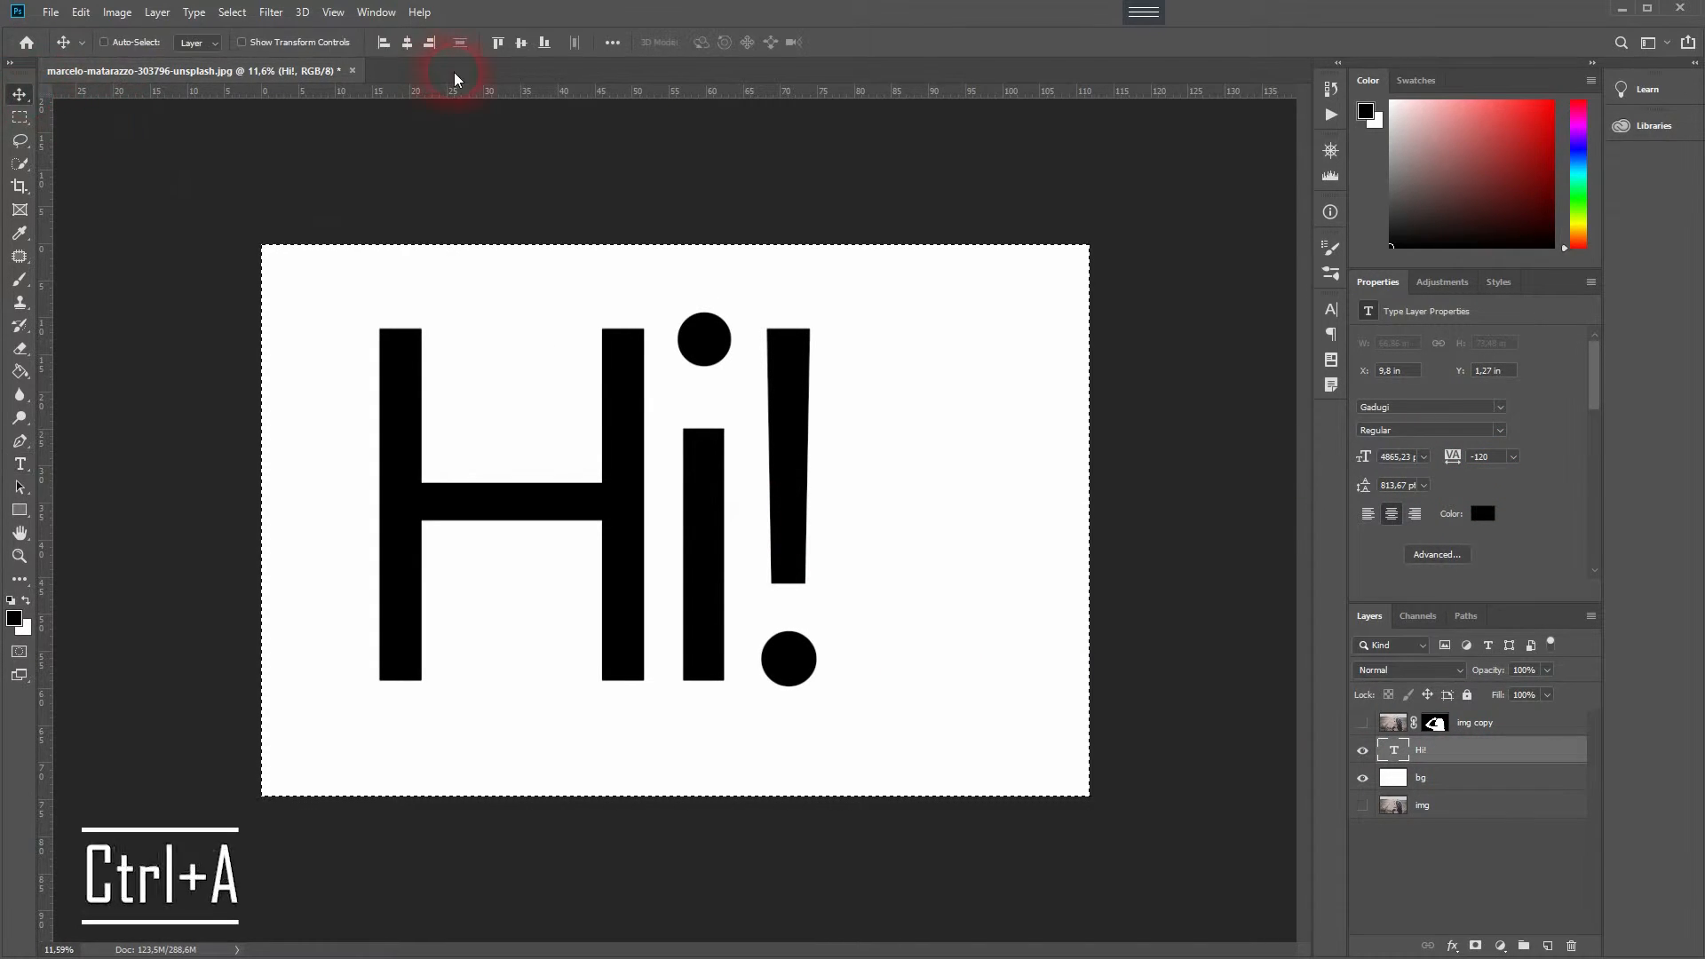
left_click(406, 42)
left_click(519, 42)
key("ctrl+d")
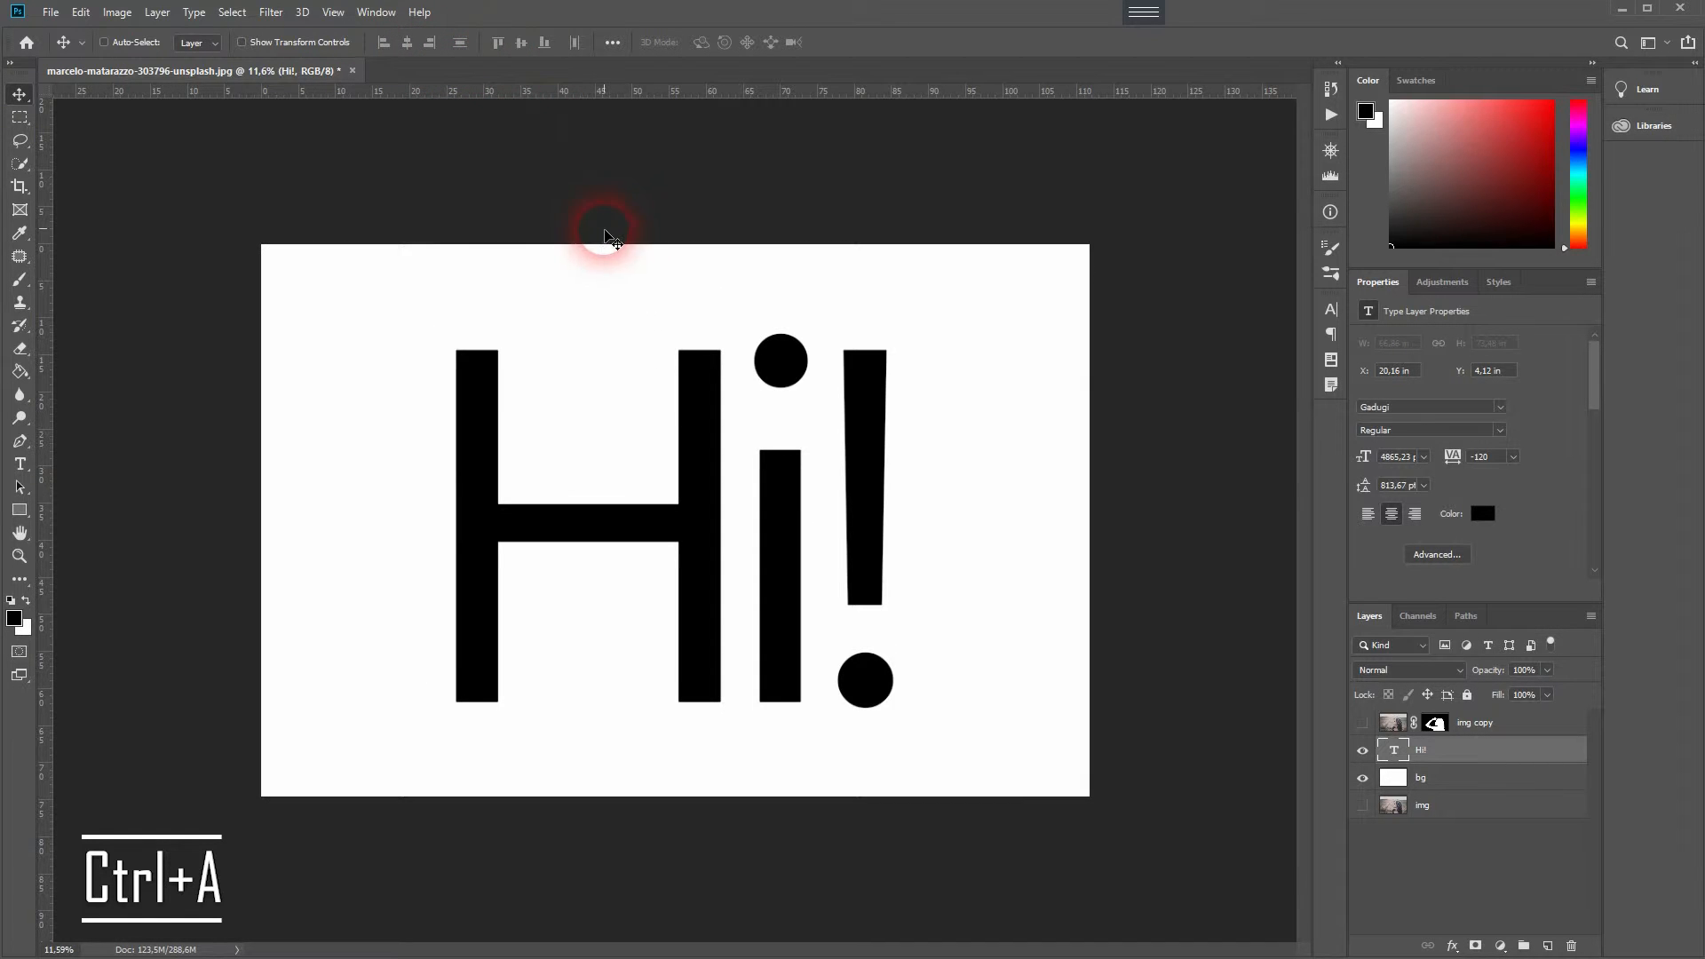
- Show the cut-out img copy layer and clip it to the "Hi!" text layer as a clipping mask
left_click(1505, 722)
left_click(1363, 722)
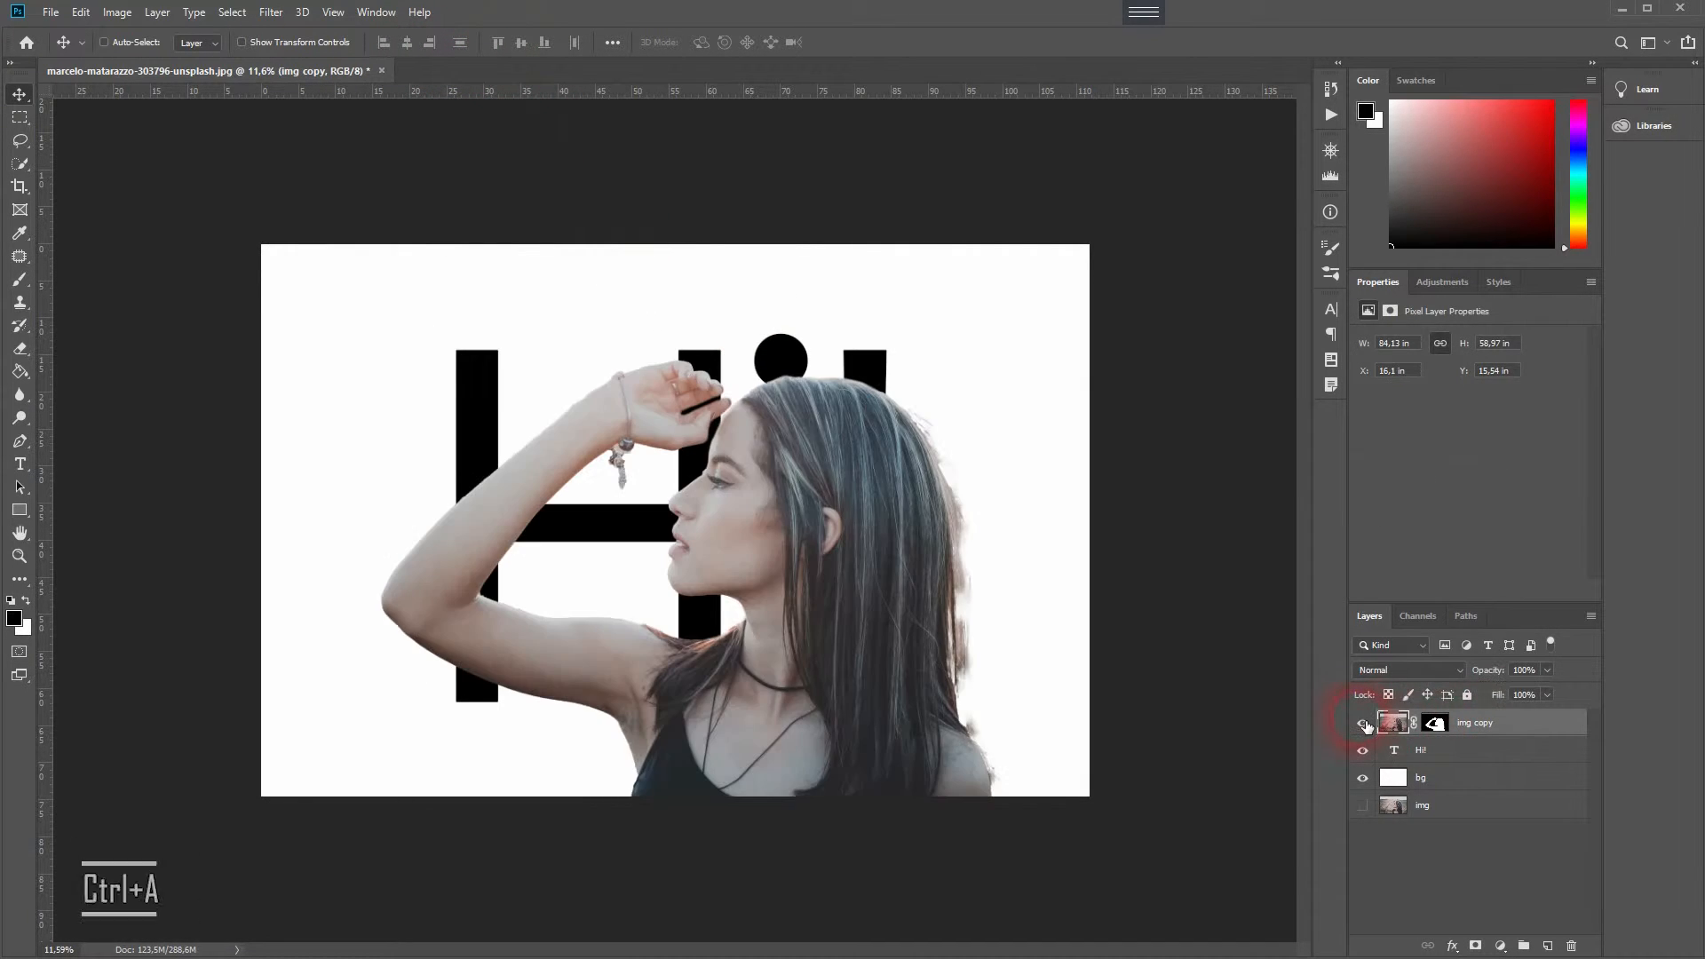
right_click(1481, 730)
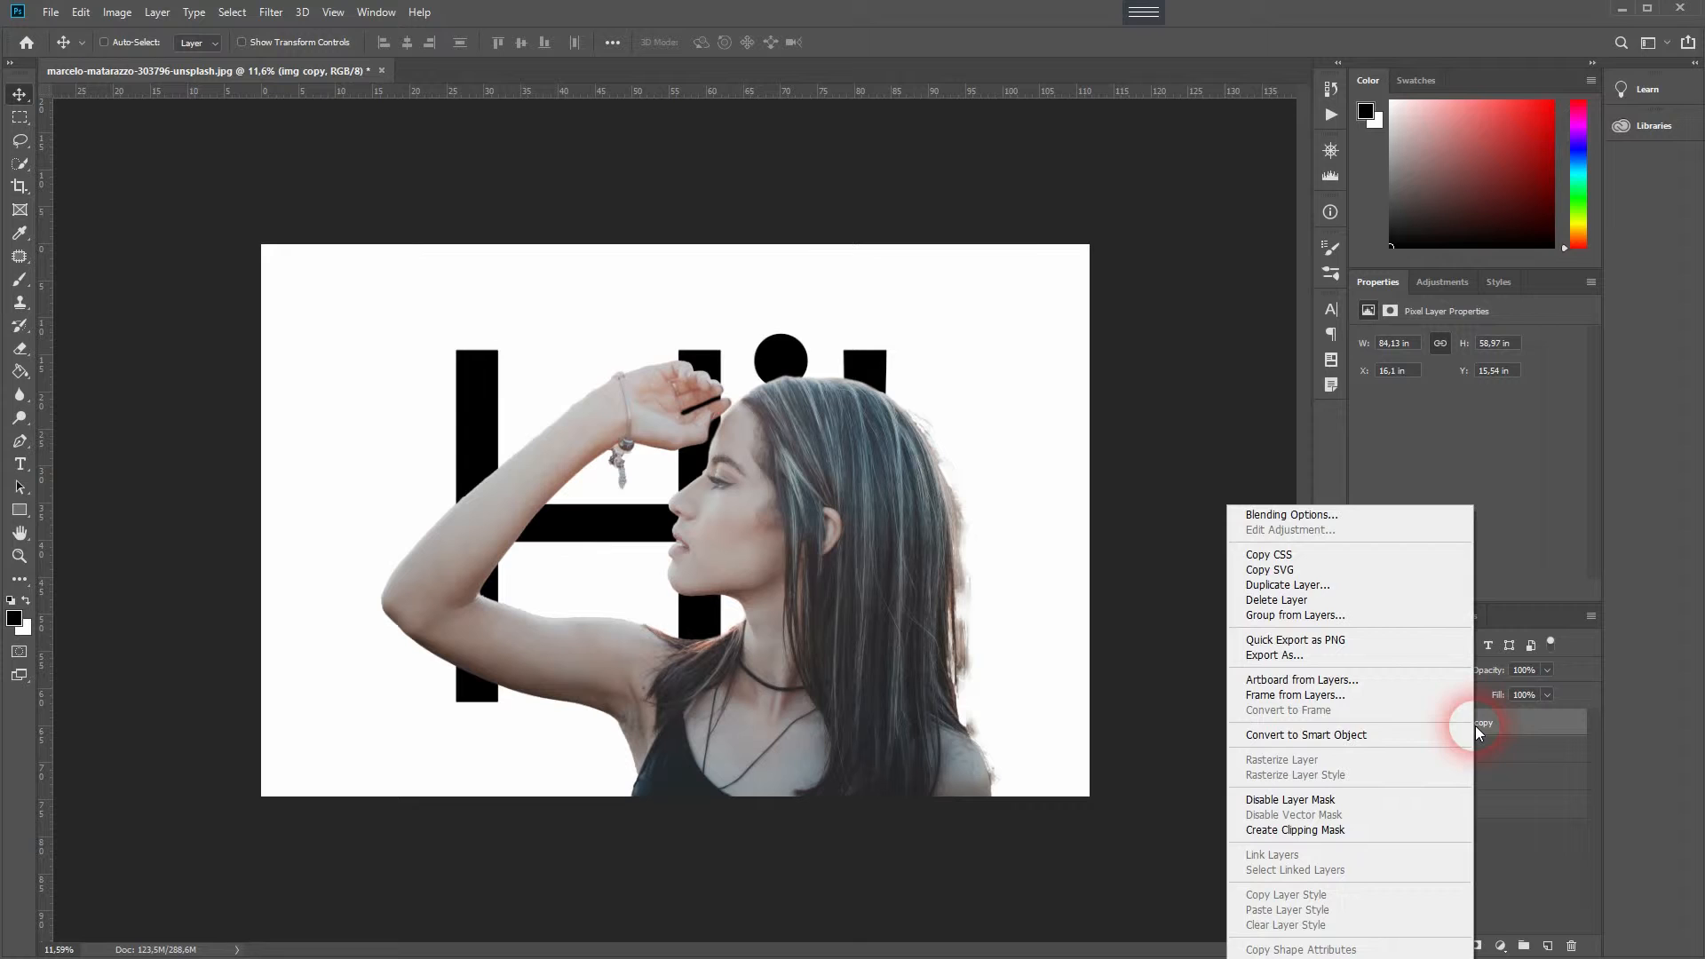
left_click(1355, 831)
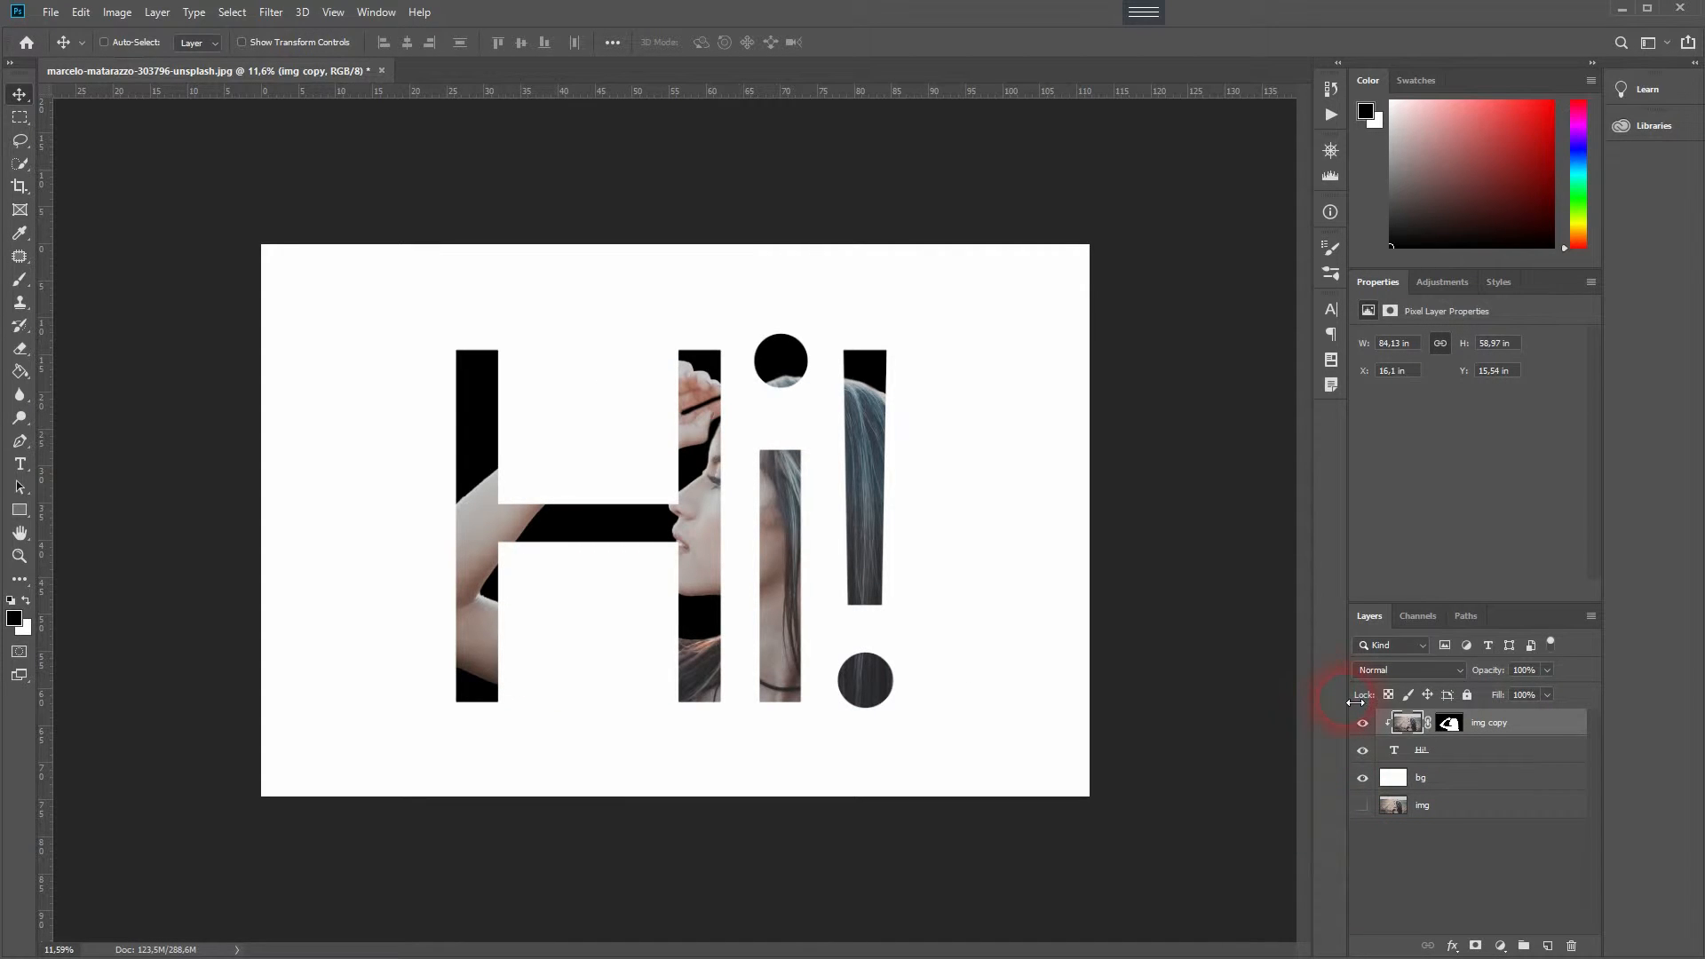
- Scale the clipped photo up to about 126% with Free Transform, nudge it slightly left and commit
key("ctrl+t")
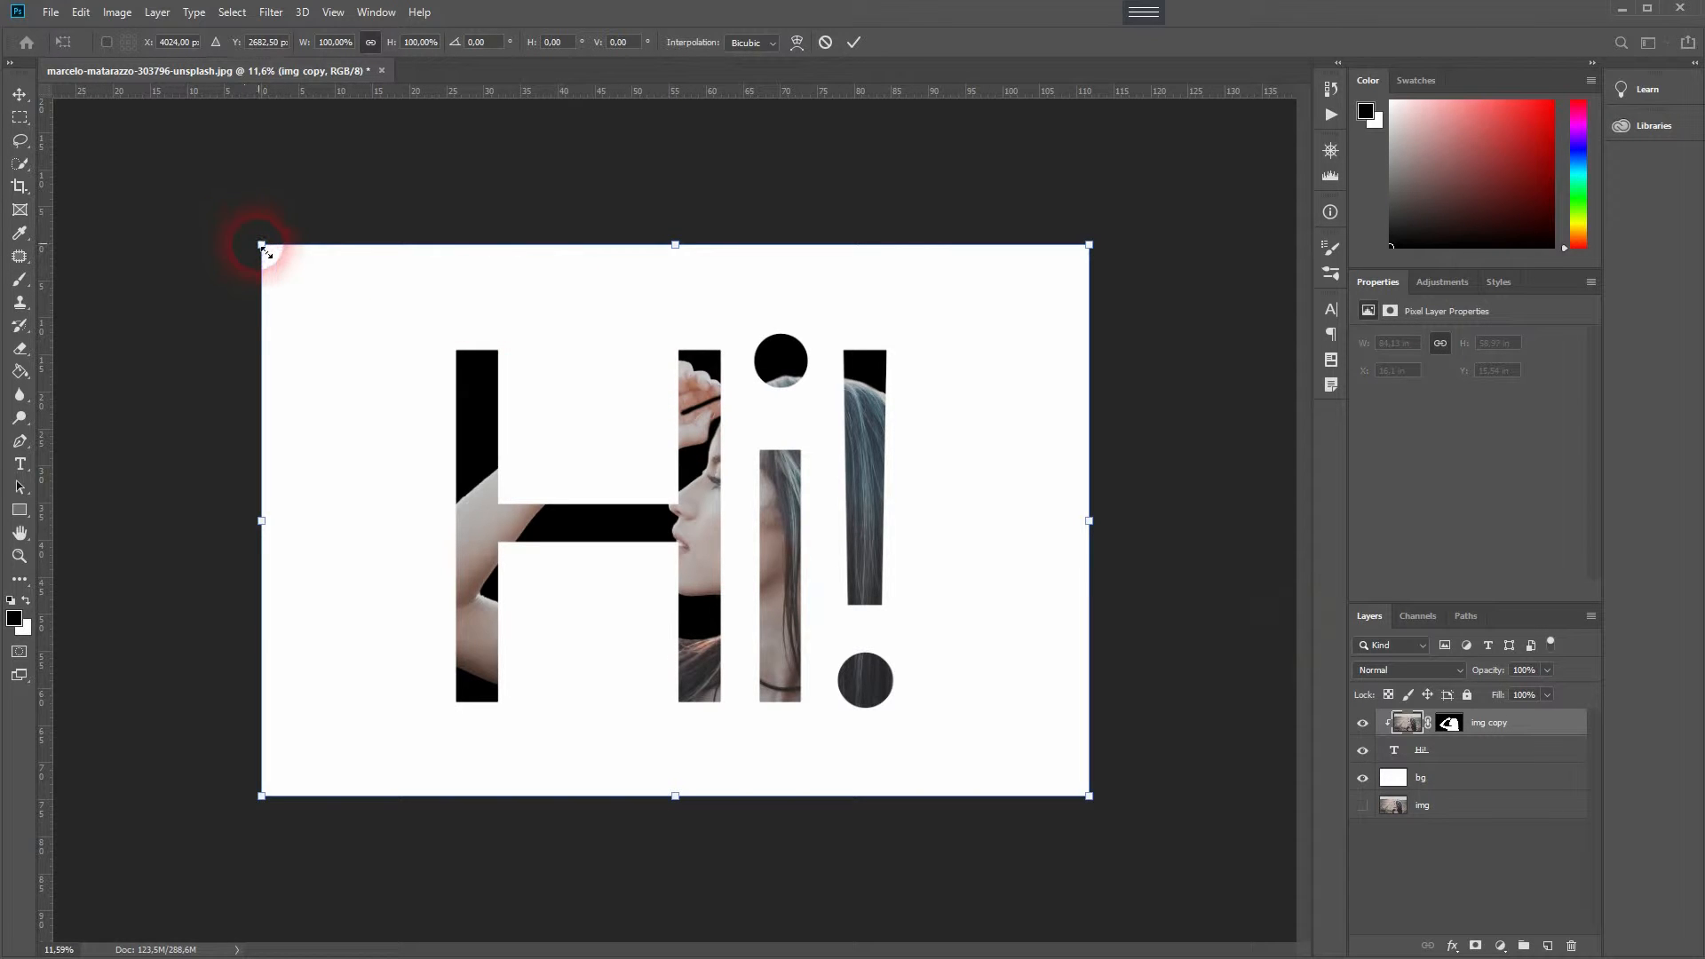
left_click_drag(263, 249, 147, 194)
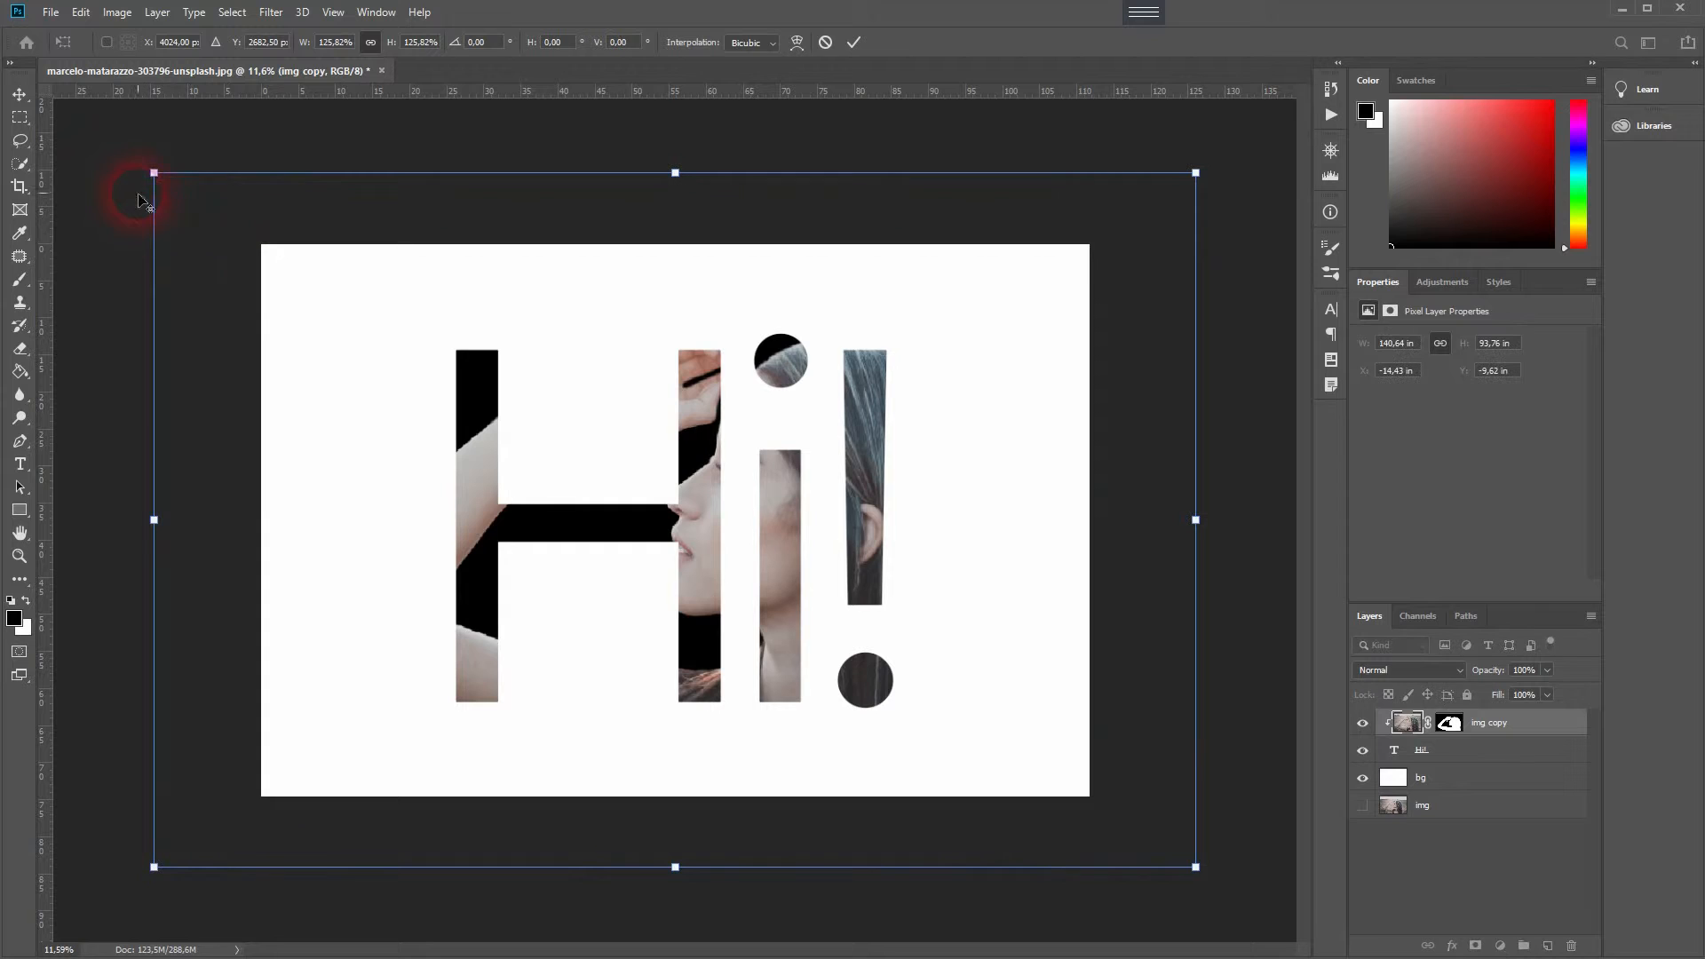
left_click_drag(797, 550, 777, 547)
key("Return")
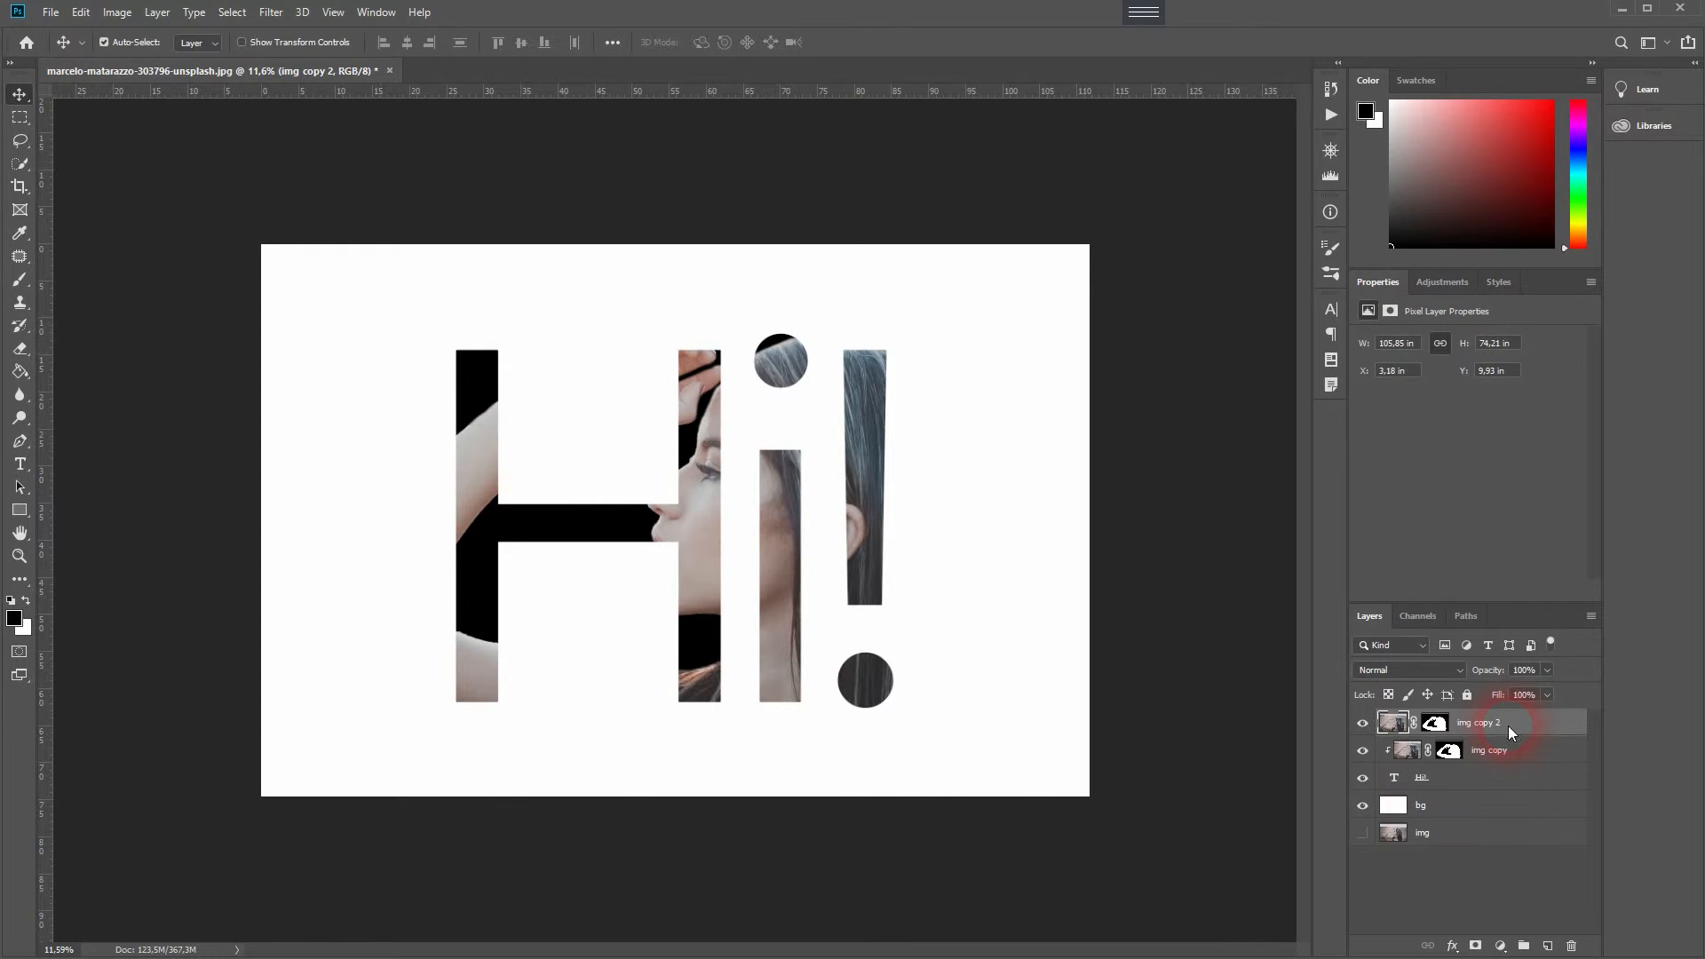
- Duplicate the clipped layer, lower the copy's opacity to about 59% and select its layer mask
key("ctrl+j")
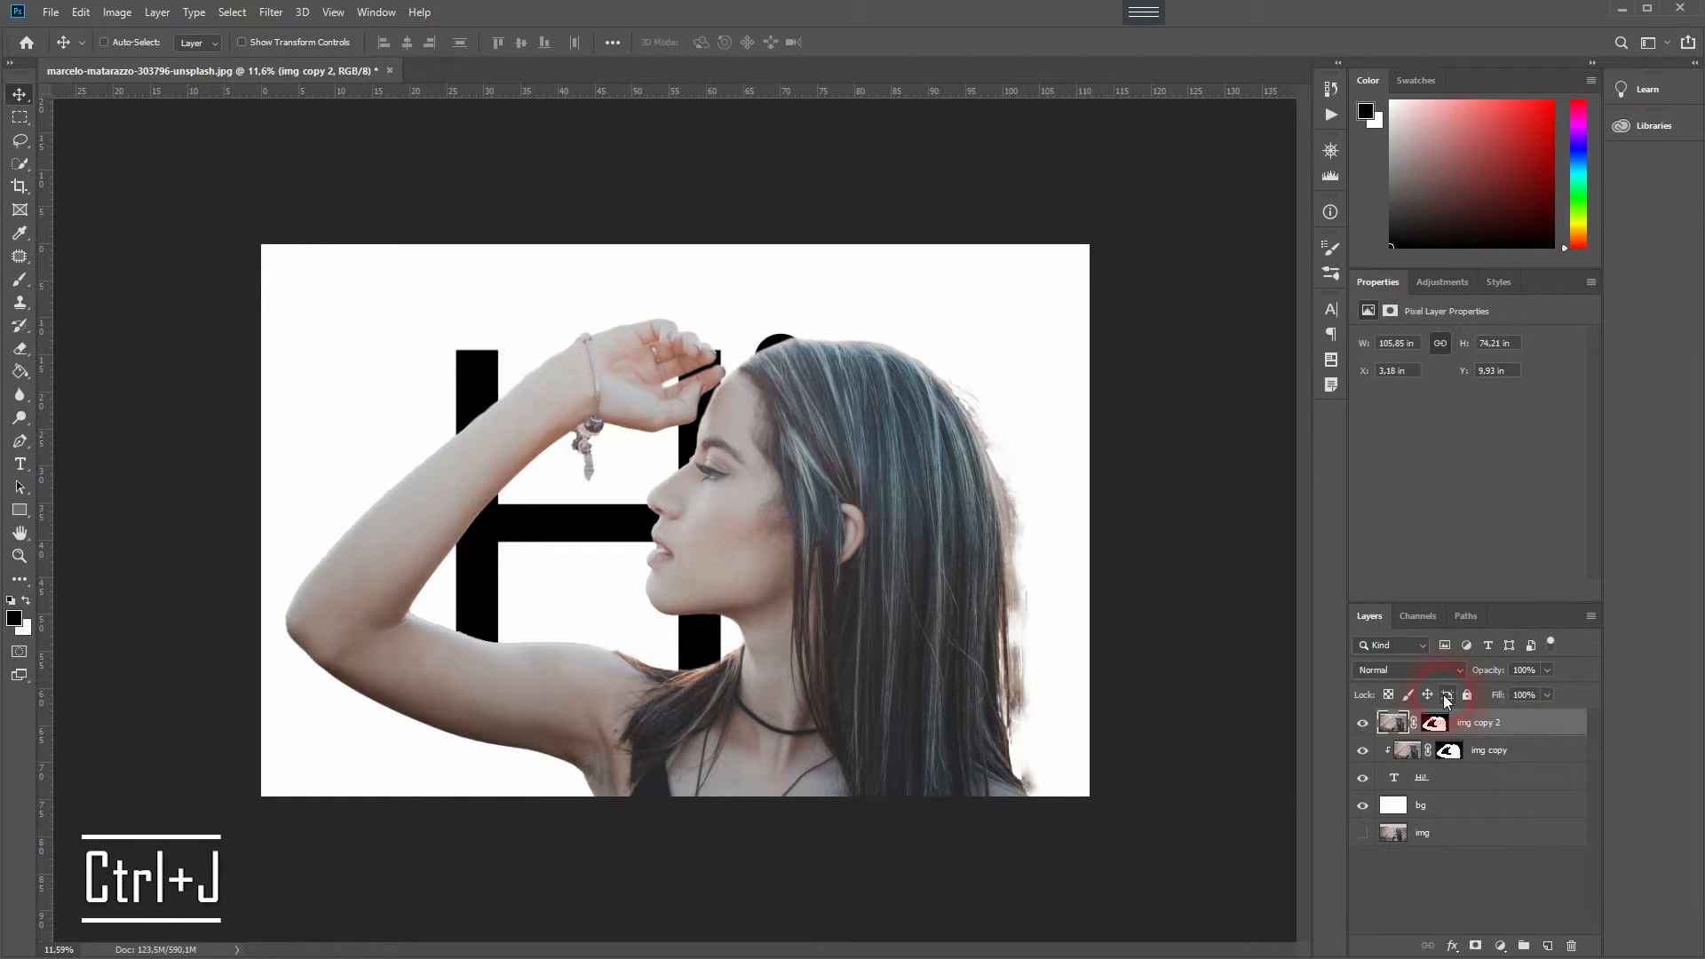
left_click_drag(1449, 671, 1448, 671)
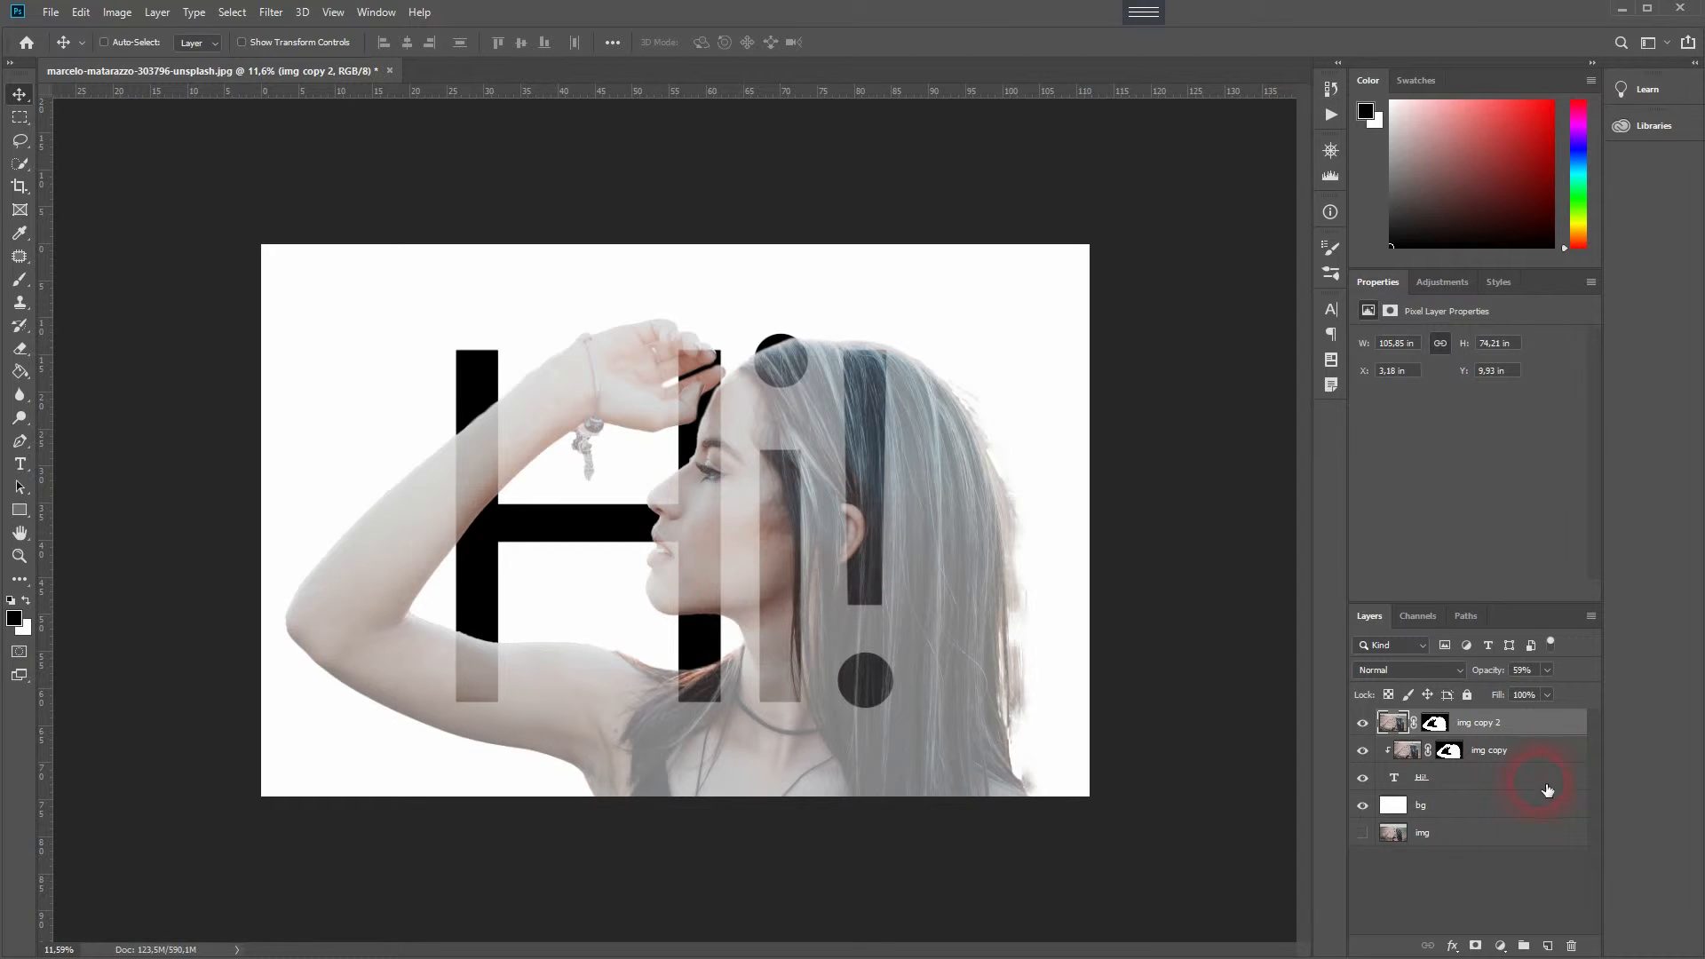
left_click(1434, 723)
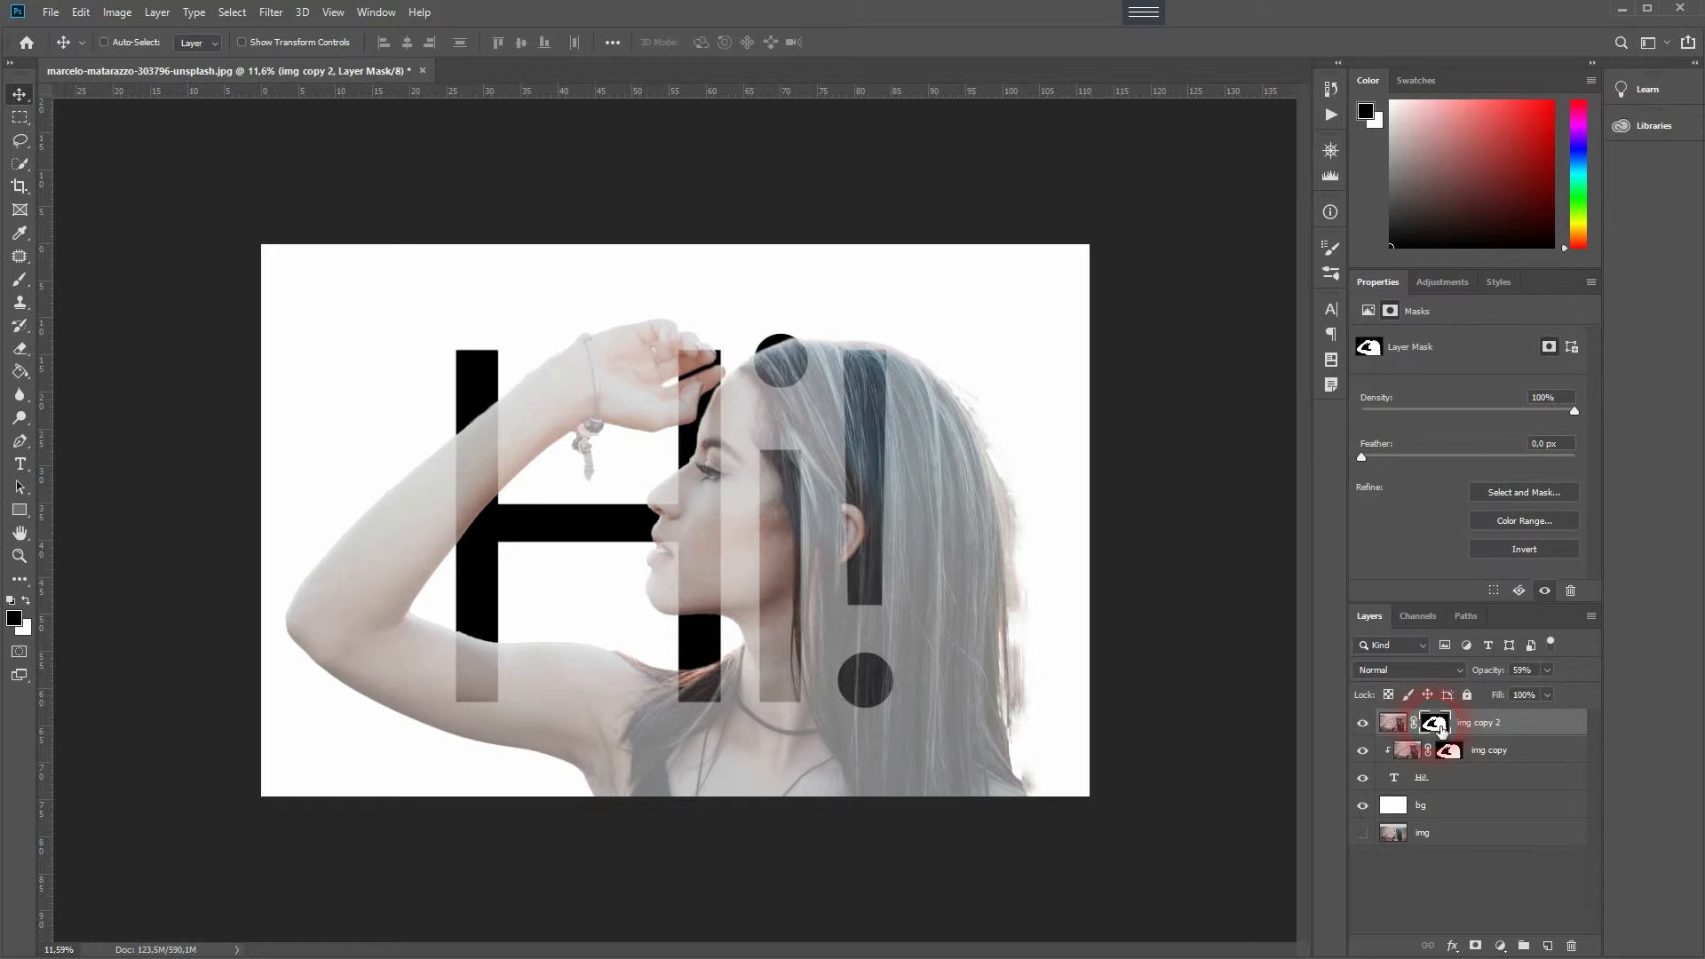
right_click(1438, 727)
left_click(1483, 759)
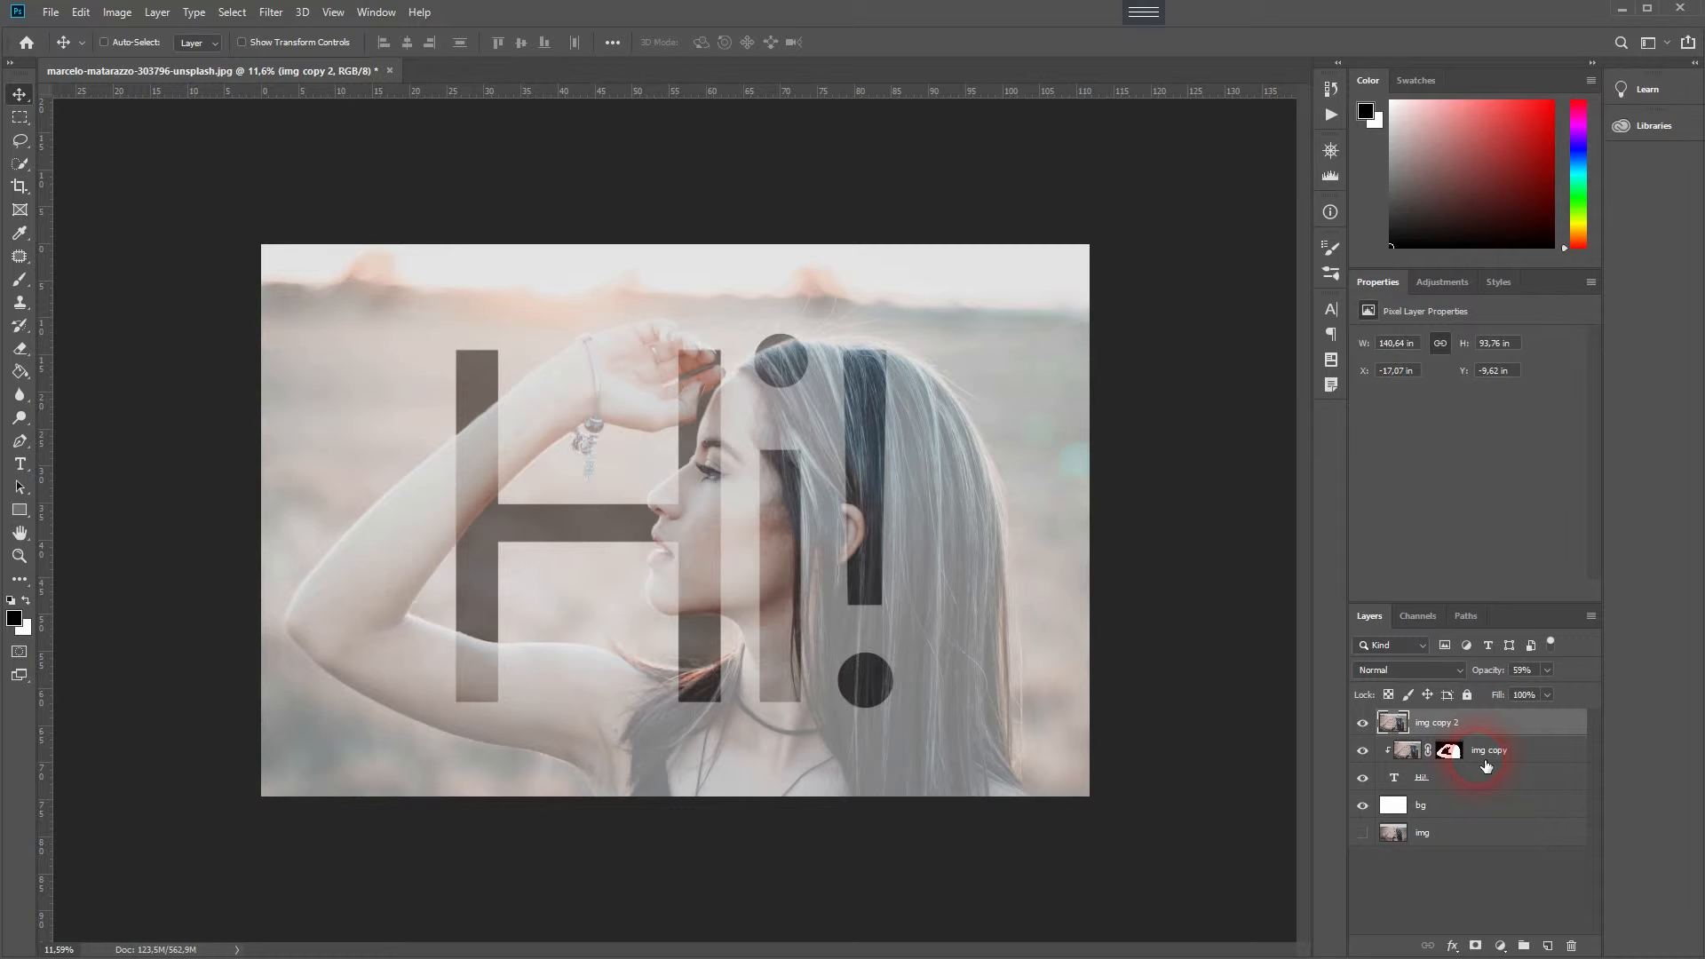
key("ctrl+z")
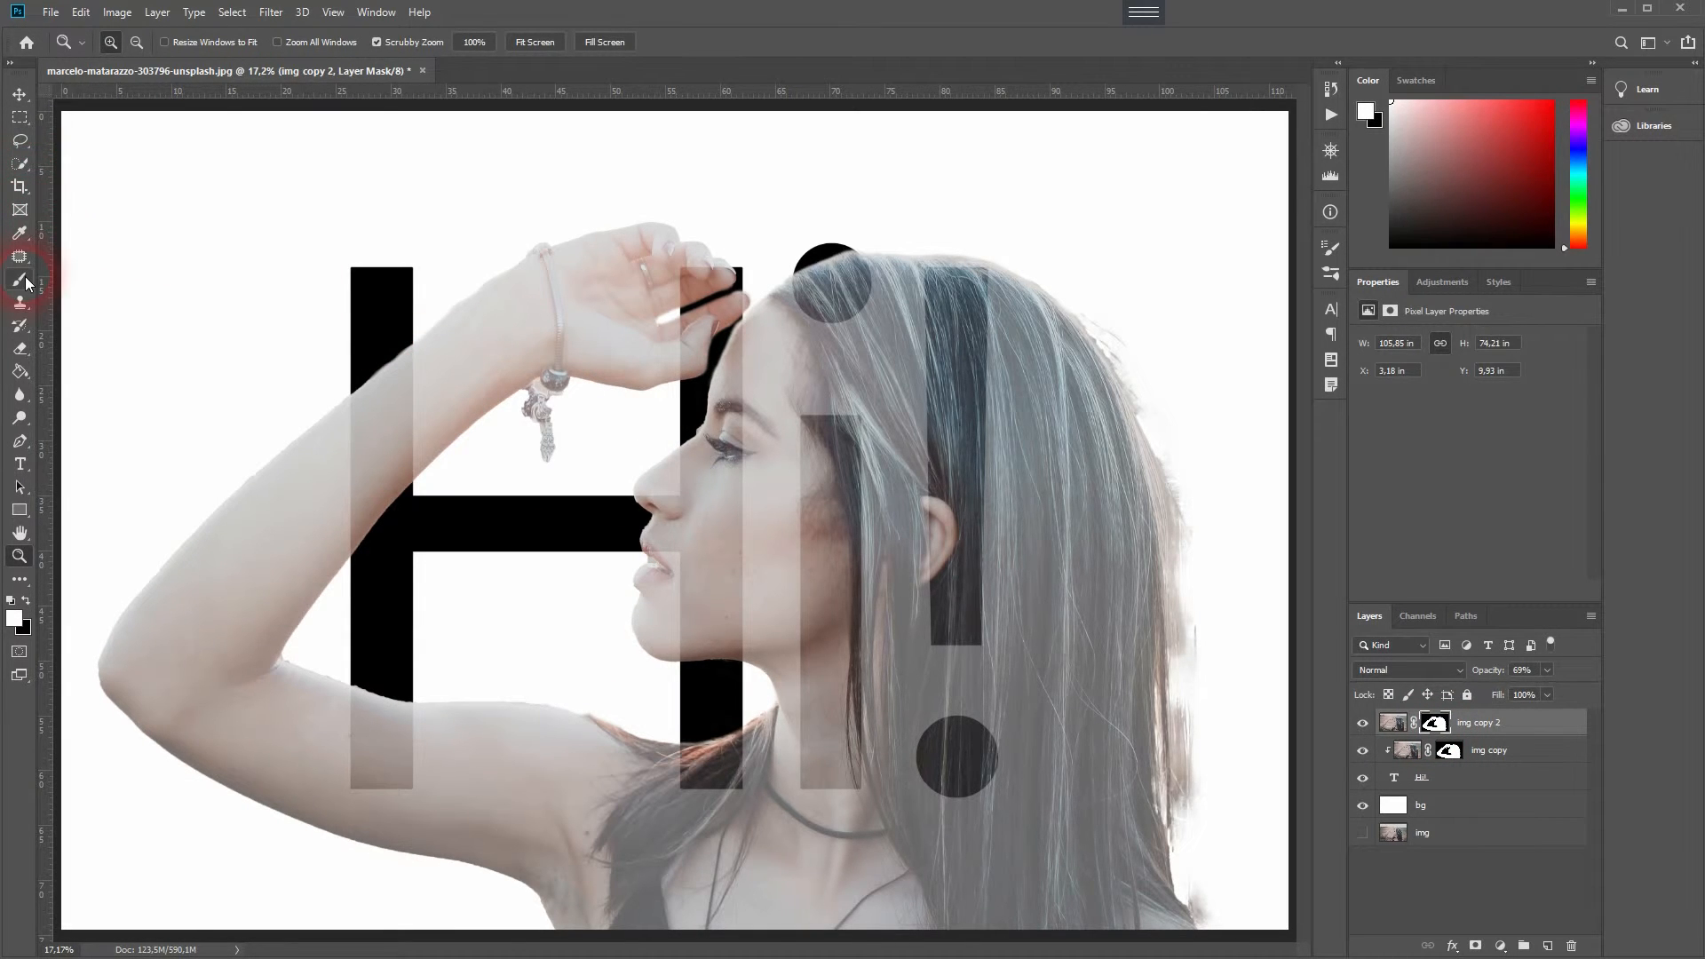
- Trace a Pen path around the hair and lower right area, make it a selection, invert it and paint the copy's mask
left_click(24, 450)
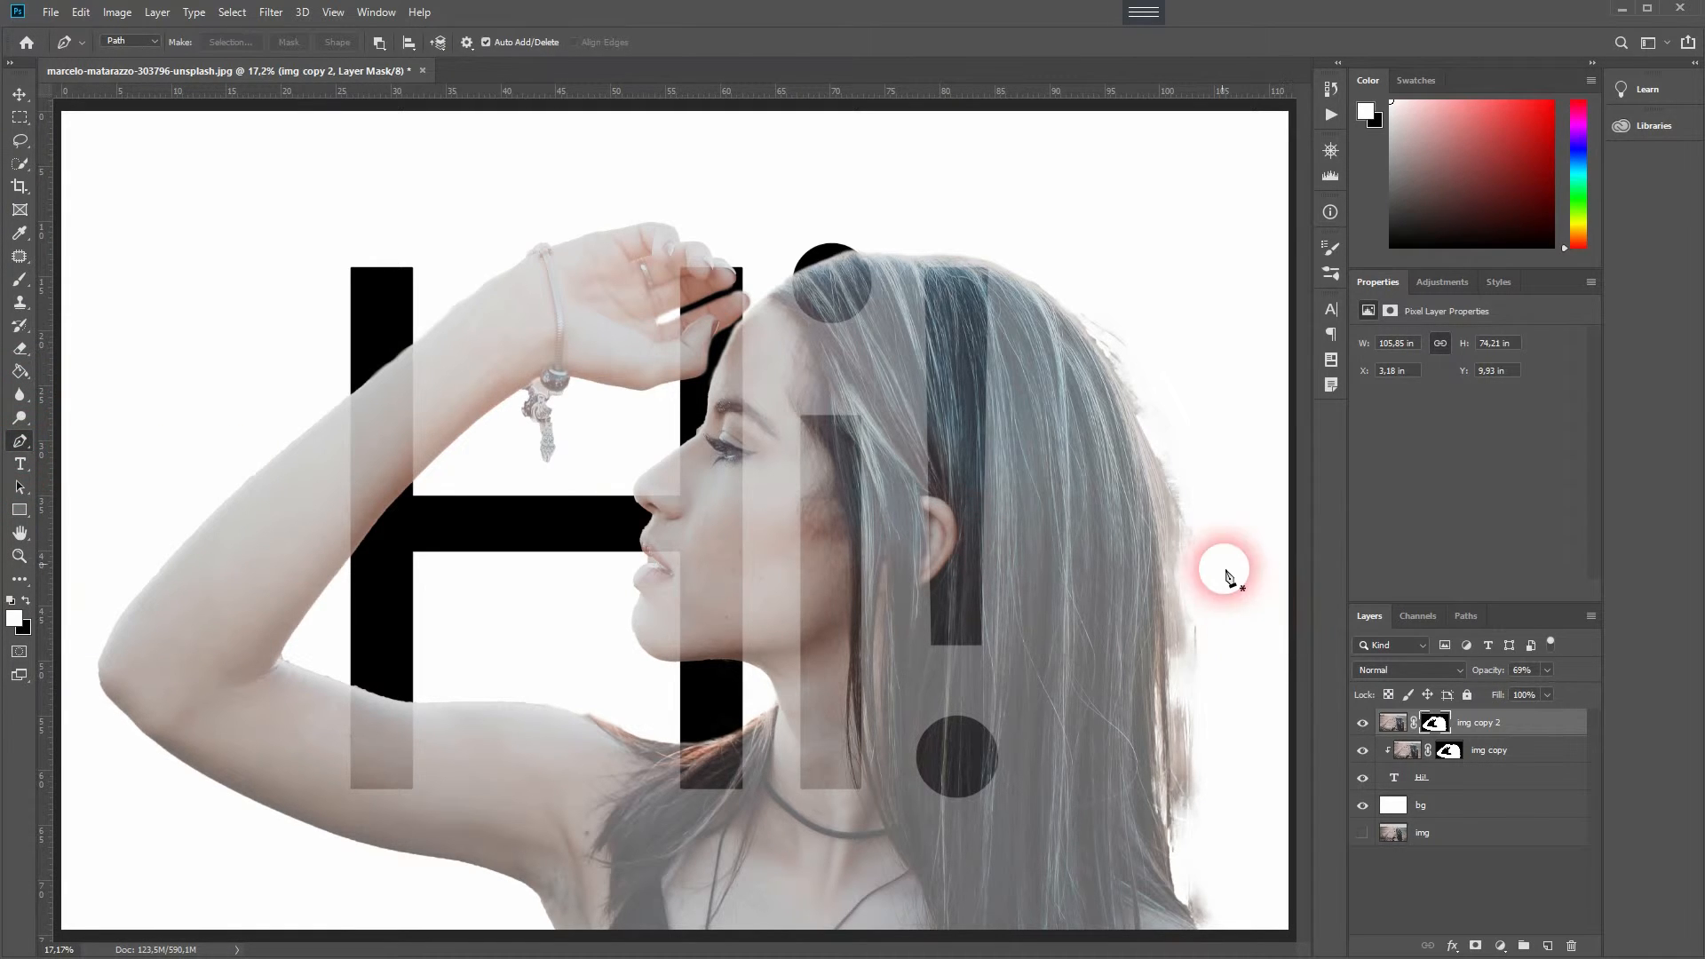
left_click(544, 784)
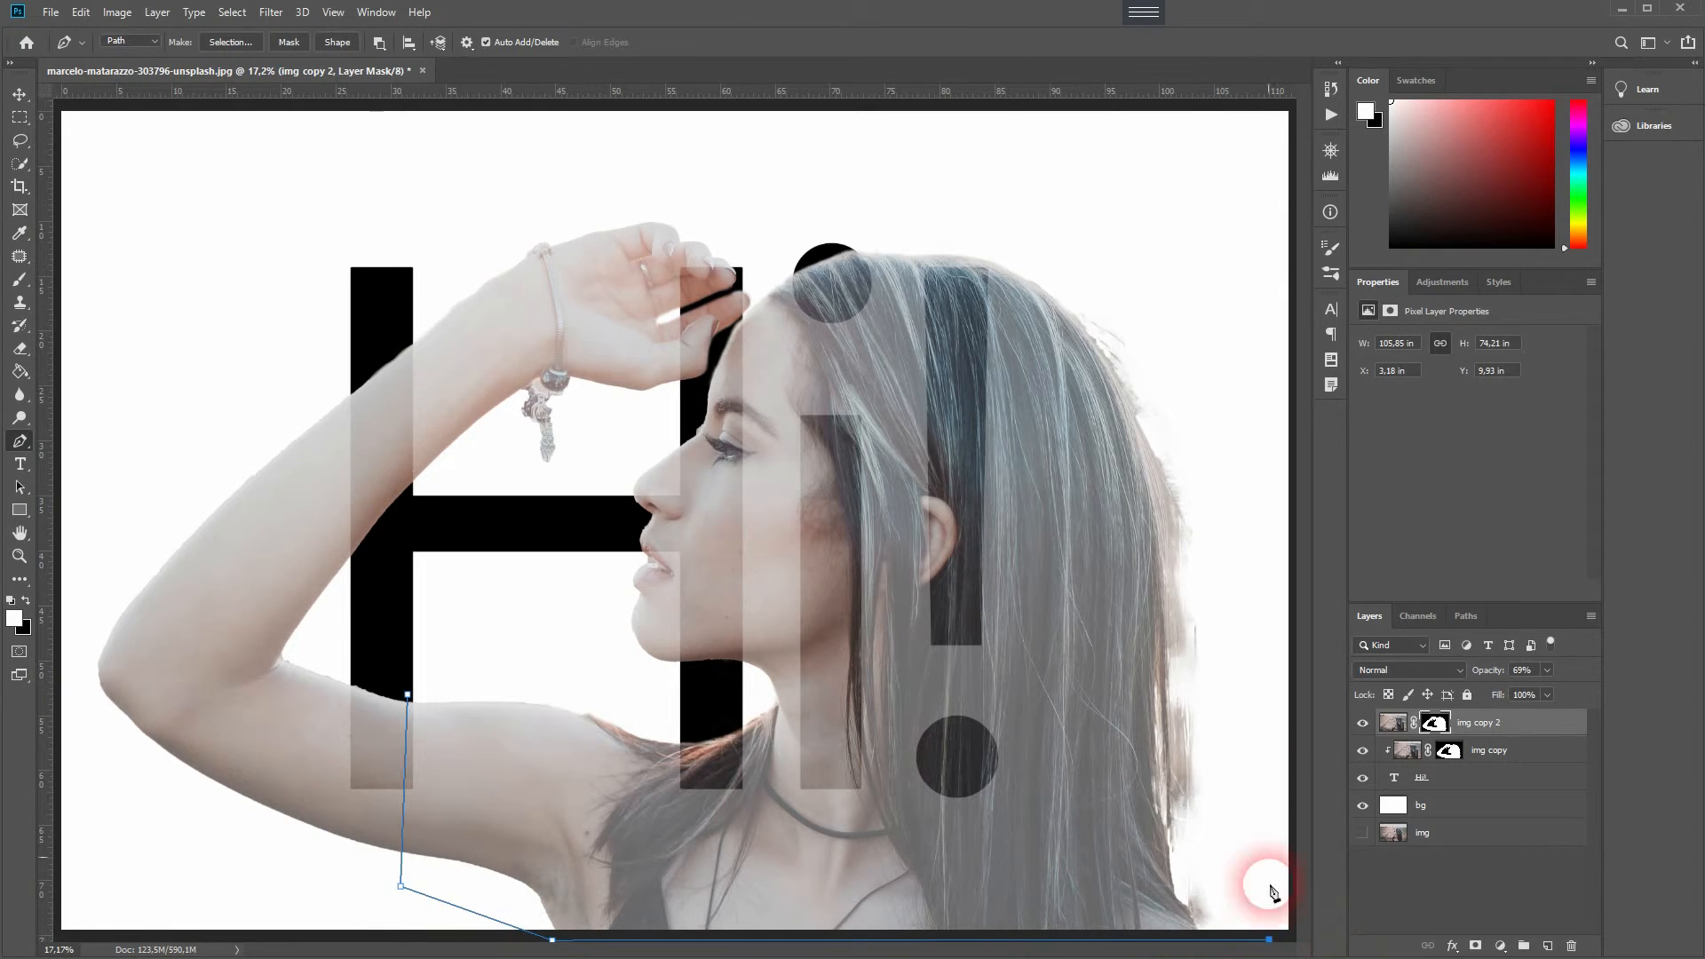
left_click(769, 200)
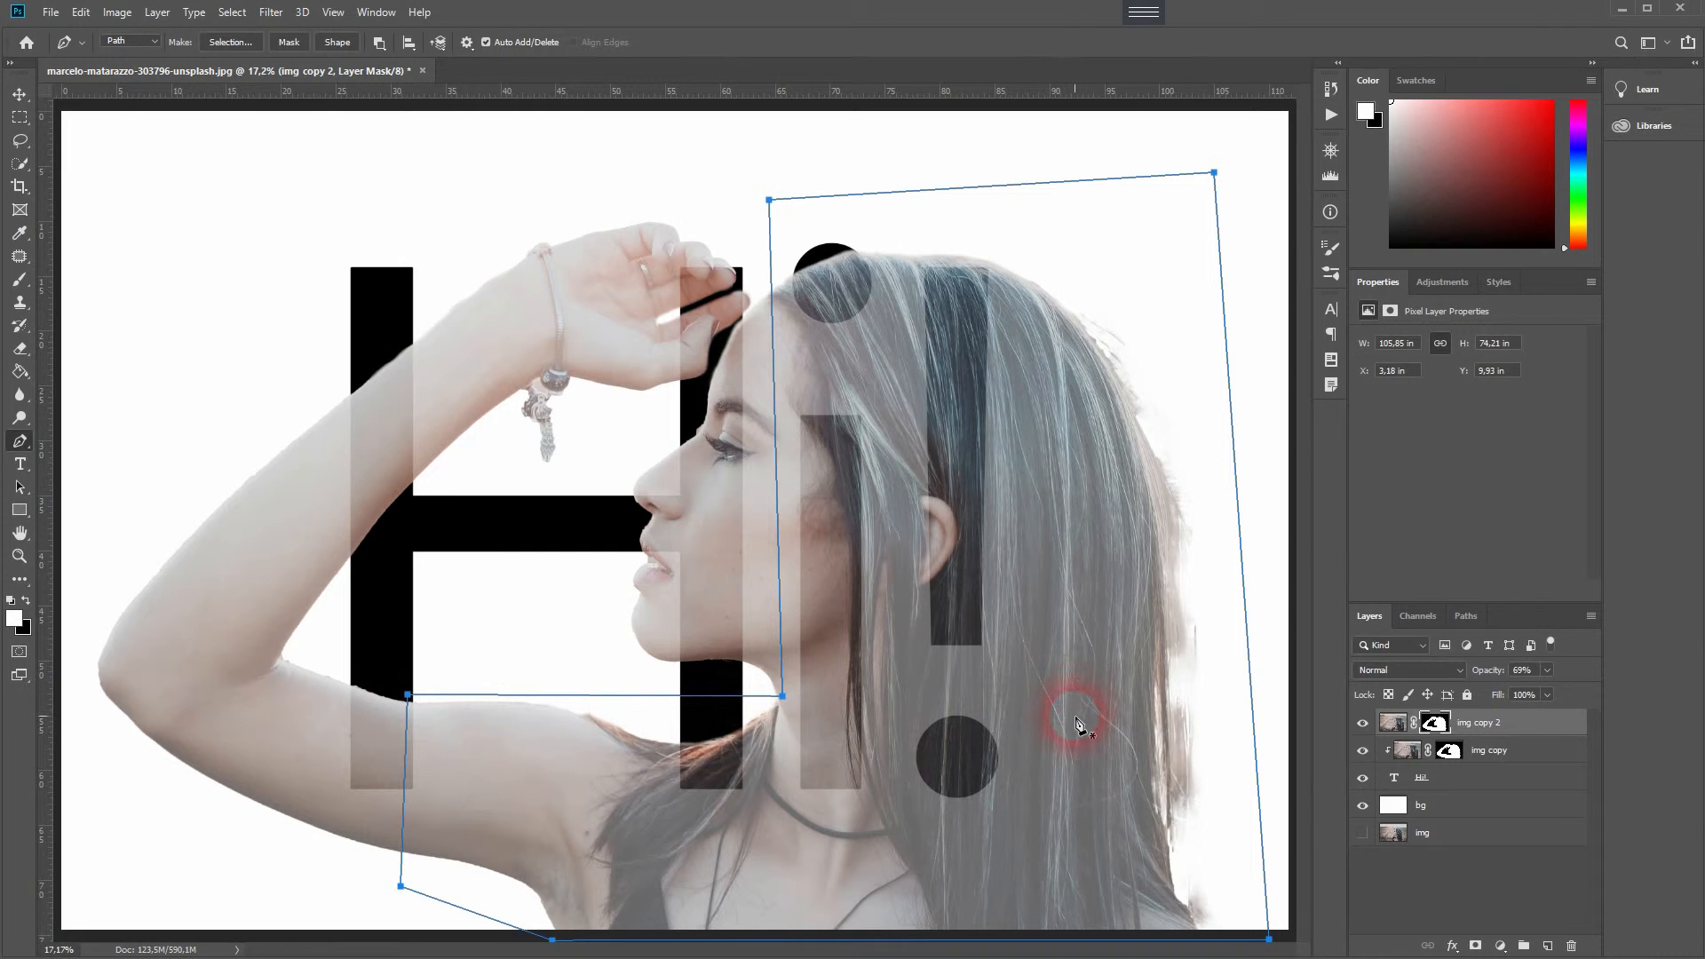
right_click(973, 606)
left_click(1056, 673)
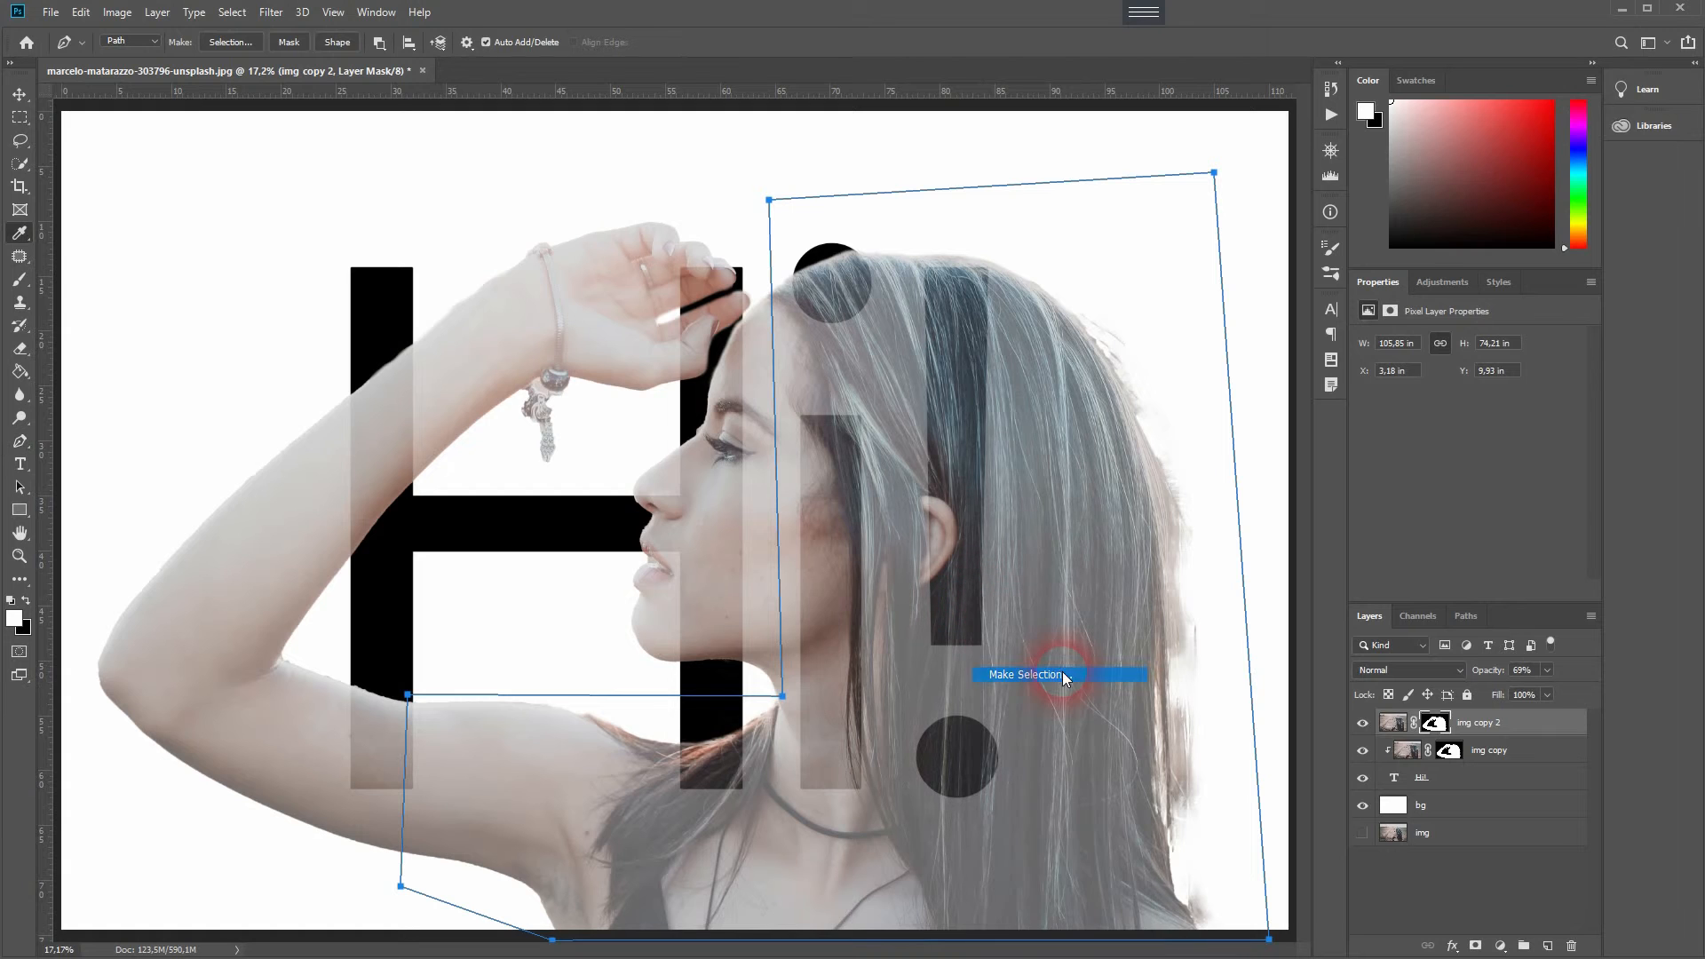
left_click(667, 356)
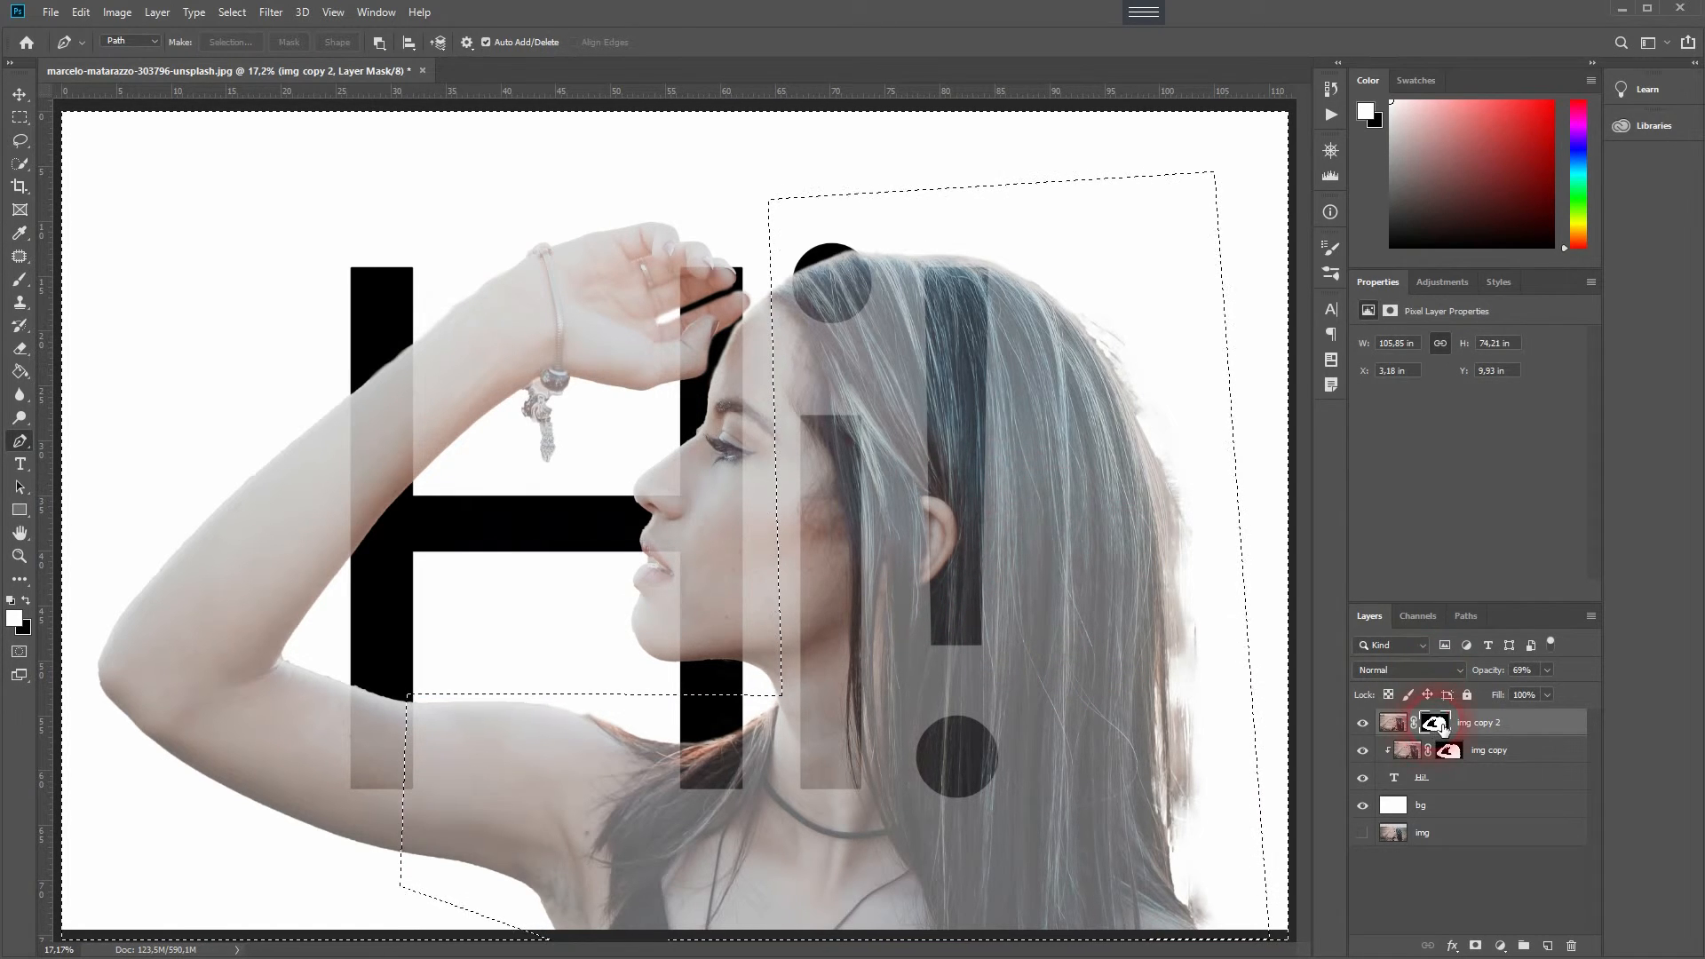
key("b")
key("x")
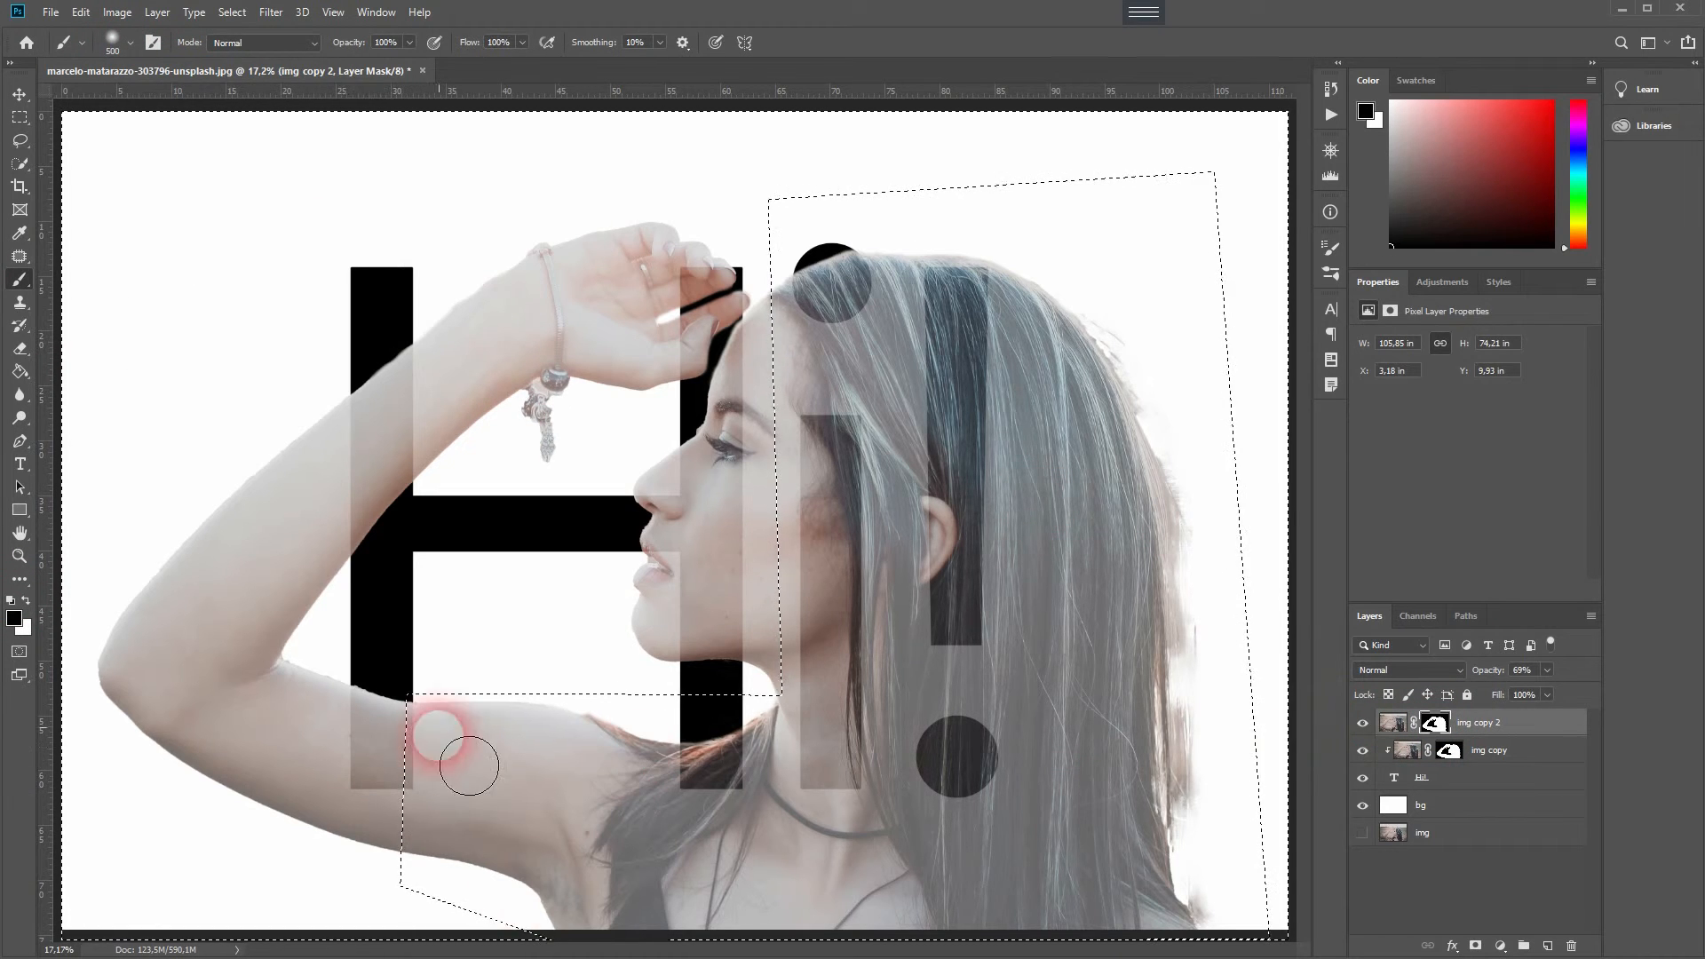
left_click_drag(1487, 670, 1520, 670)
left_click(233, 13)
left_click(247, 91)
mouse_move(448, 742)
left_mouse_down()
mouse_move(488, 862)
mouse_move(474, 739)
mouse_move(1179, 533)
mouse_move(1073, 746)
mouse_move(944, 350)
mouse_move(834, 845)
mouse_move(582, 867)
left_mouse_up()
key("ctrl+d")
- Draw a Pen path along the chin and neck, convert it to a selection and paint over it on the mask
left_click(21, 450)
scroll(774, 640, "up", 10)
left_click(659, 748)
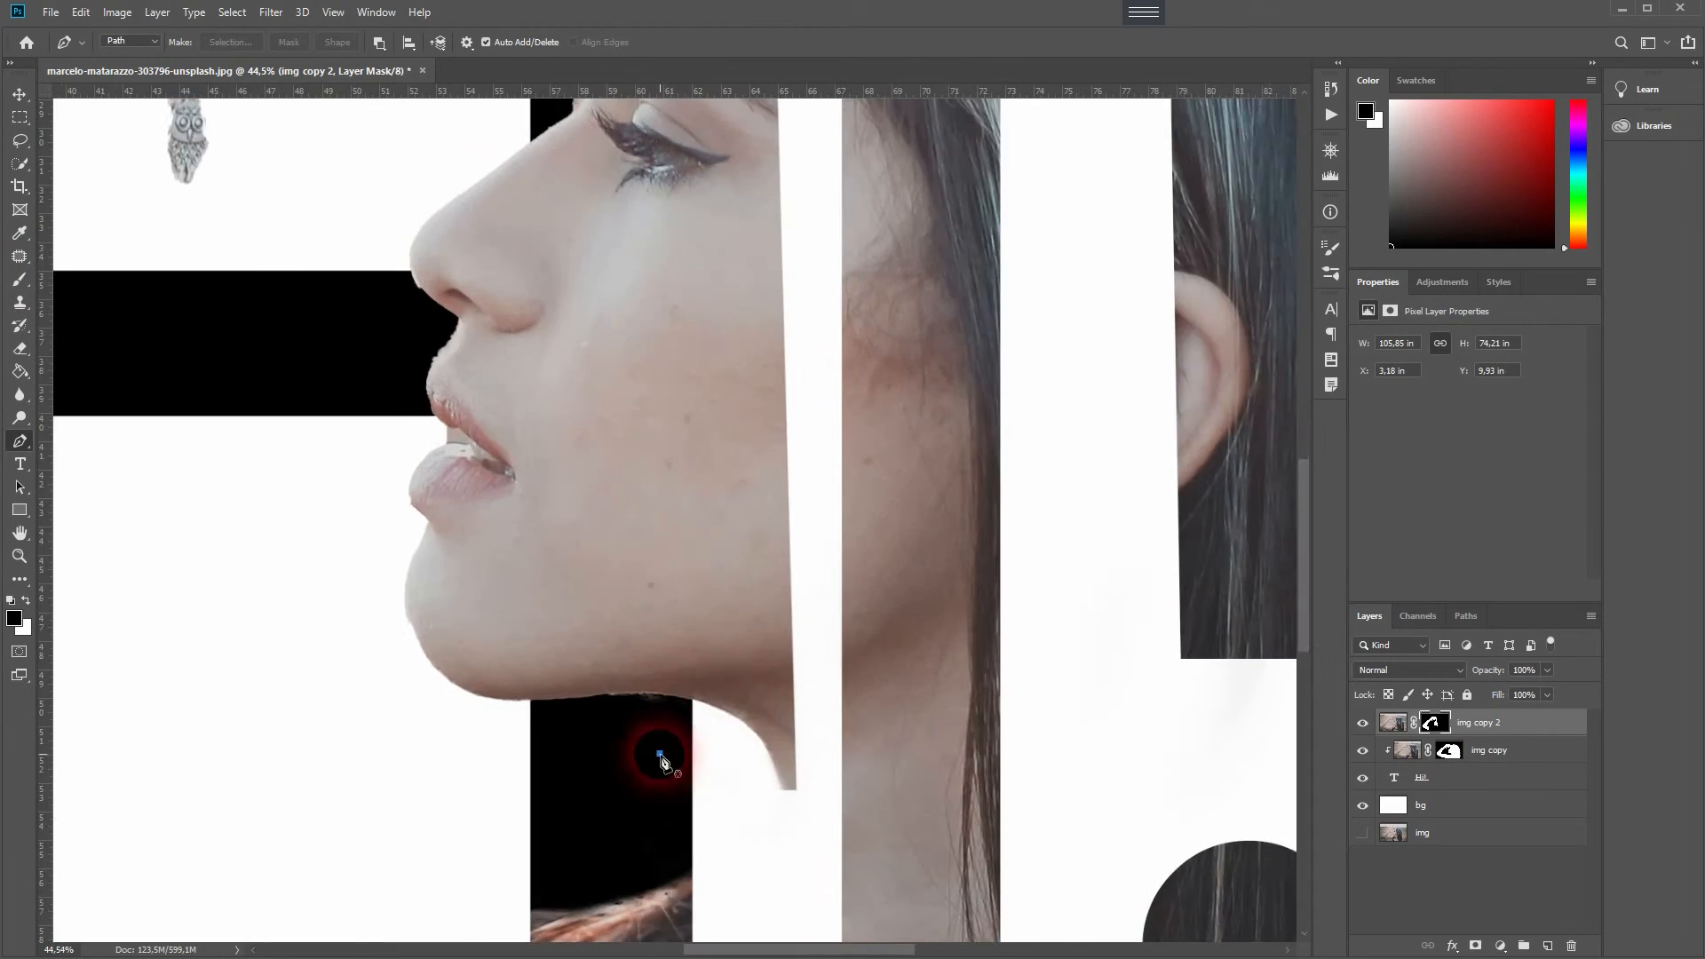
left_click(690, 721)
left_click(867, 235)
left_click_drag(915, 726, 858, 17)
left_click(659, 564)
right_click(724, 409)
left_click(799, 482)
key("Return")
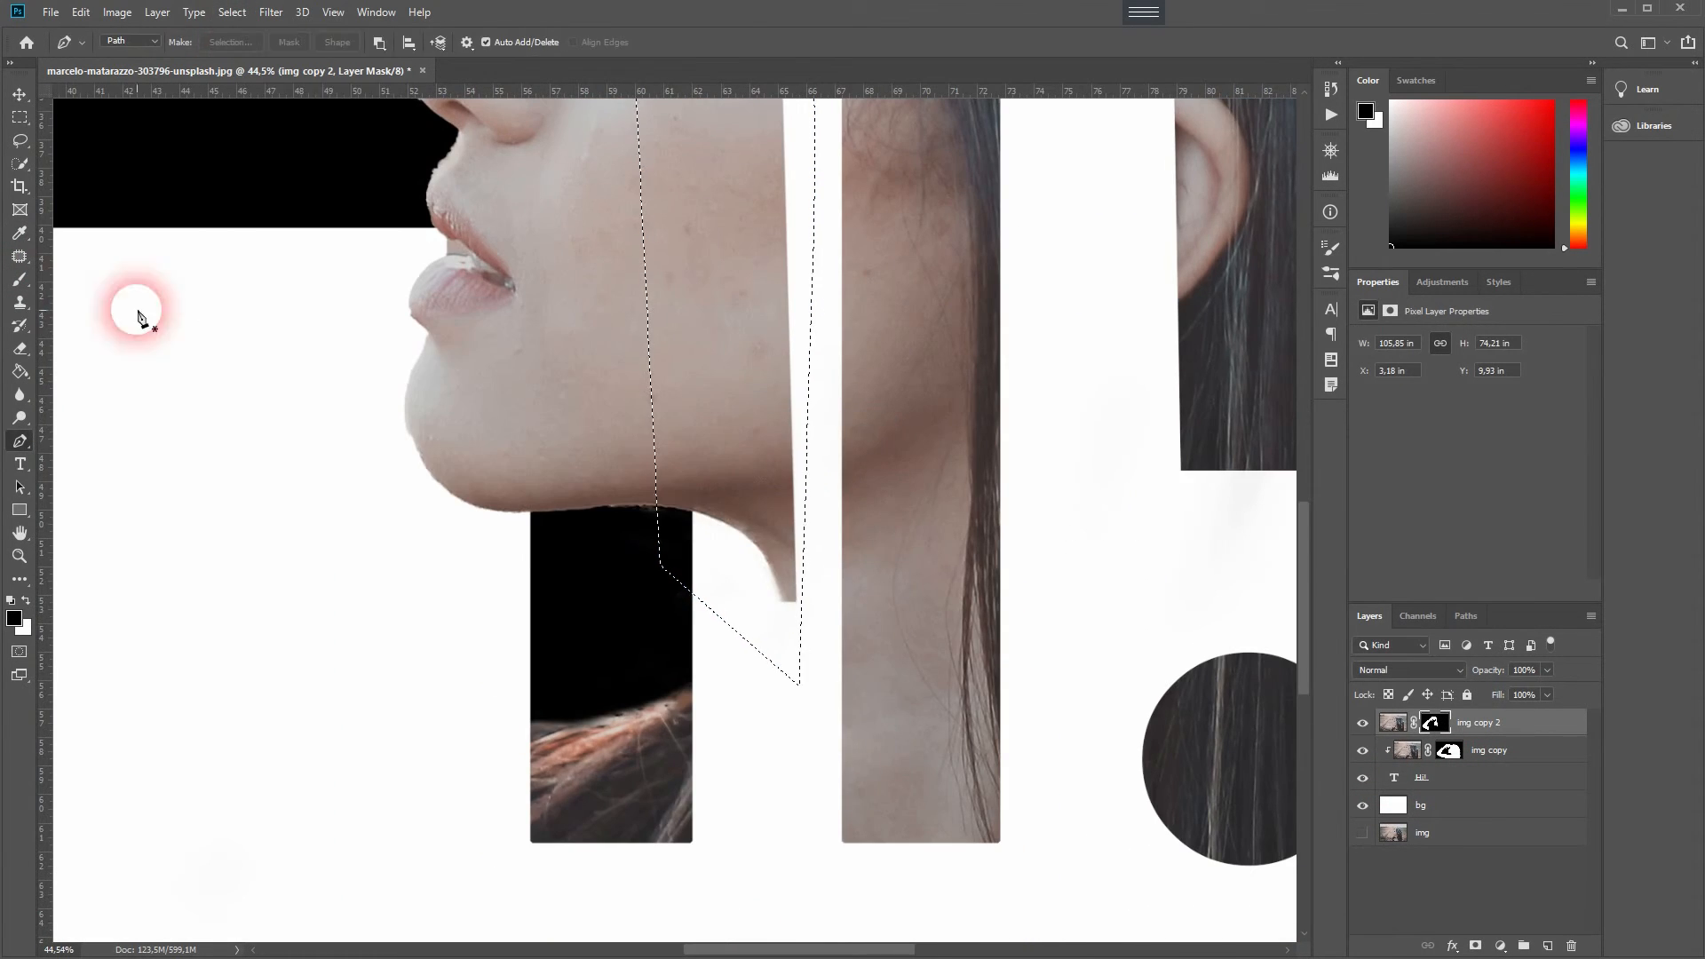
left_click(20, 280)
left_click_drag(772, 506, 769, 133)
left_click_drag(769, 169, 773, 866)
left_click_drag(769, 289, 754, 835)
key("ctrl+d")
- Outline the arm near the H's lower stem with a Pen path and paint the mask across that area
key("ctrl+0")
left_click(19, 441)
left_click_drag(1490, 673, 1475, 673)
scroll(388, 714, "up", 11)
left_click_drag(334, 742, 537, 595)
left_click(482, 482)
left_click(483, 795)
left_click(480, 647)
left_click(746, 781)
left_click(822, 498)
left_click(731, 164)
left_click(482, 194)
left_click(232, 12)
left_click(20, 279)
left_click_drag(580, 307, 807, 593)
key("ctrl+0")
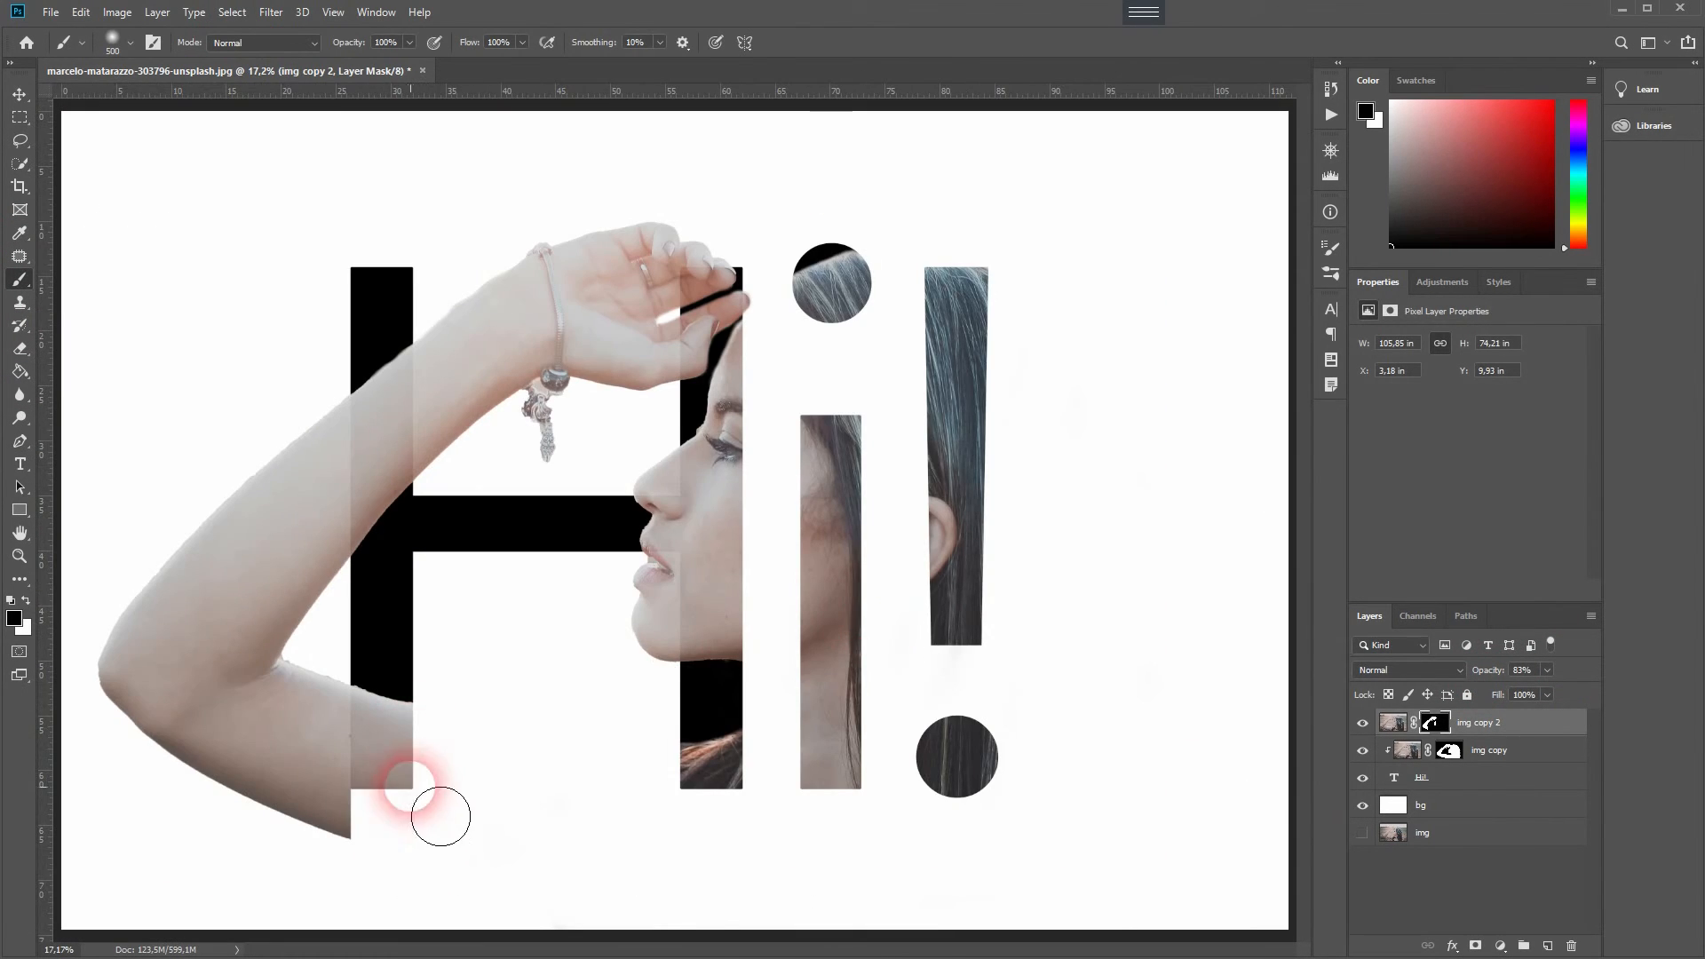
- Set the copy's opacity to 100% and mask along the arm's lower edge using a Pen-path selection and the brush
left_click_drag(1488, 671, 1653, 668)
left_click(20, 441)
scroll(386, 801, "up", 10)
scroll(387, 805, "up", 3)
left_click(936, 745)
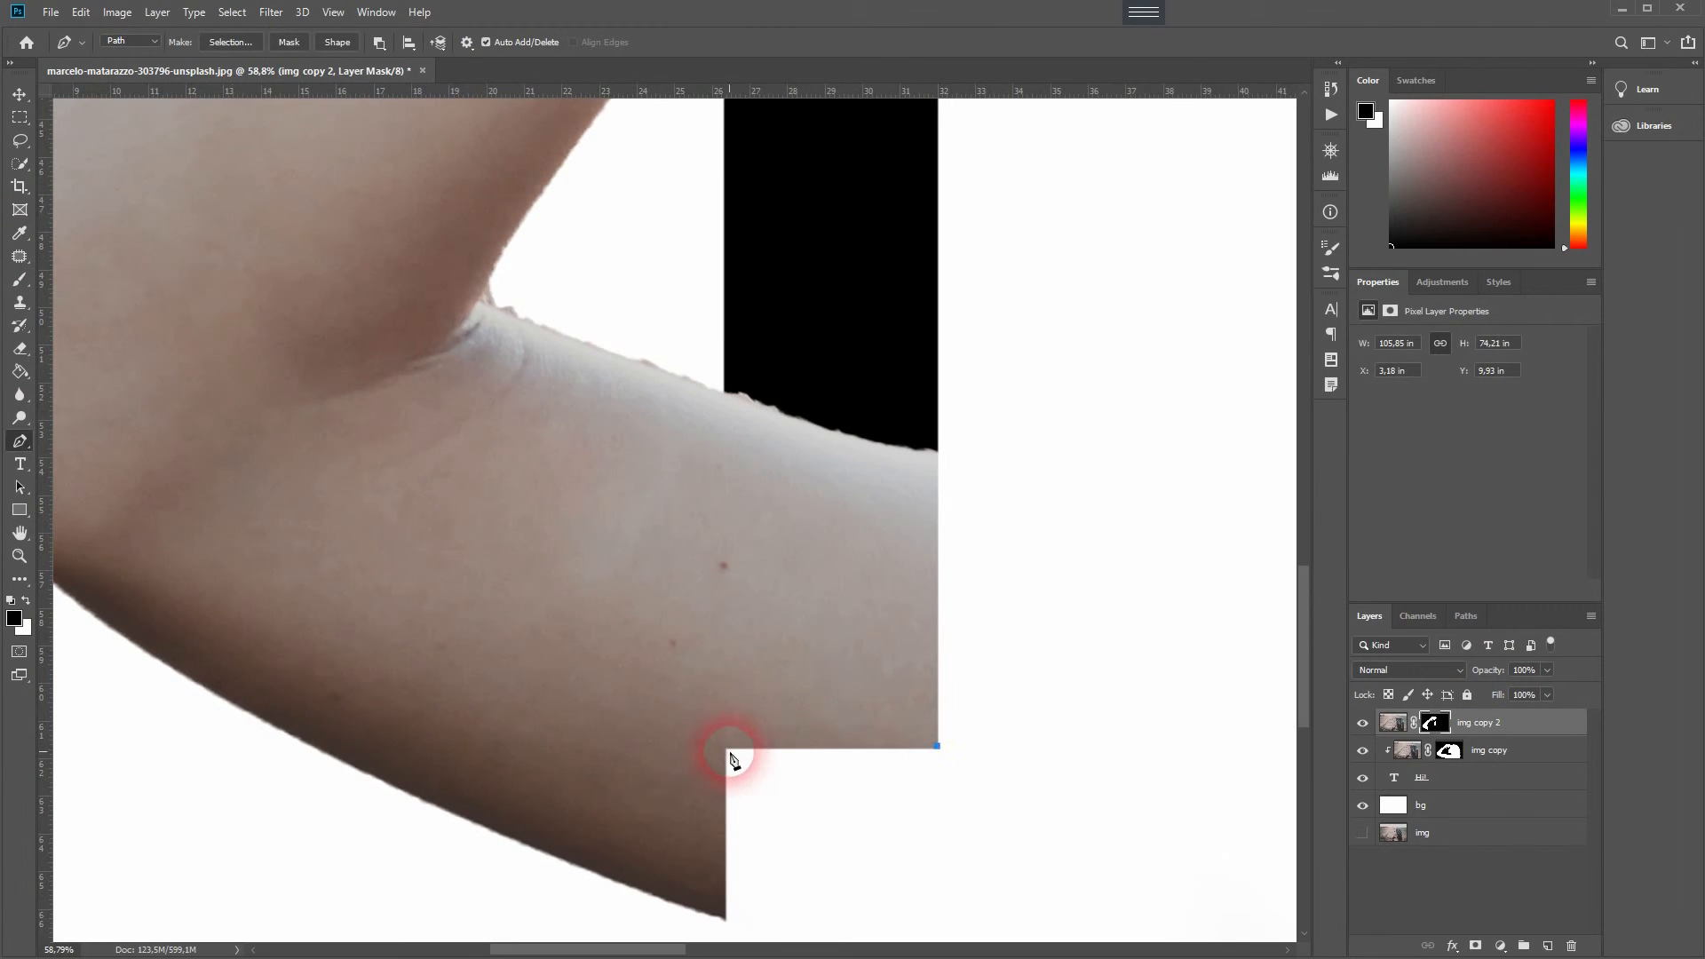
left_click(278, 925)
left_click(822, 928)
left_click(937, 745)
right_click(649, 820)
left_click(716, 894)
left_click(20, 279)
key("ctrl+d")
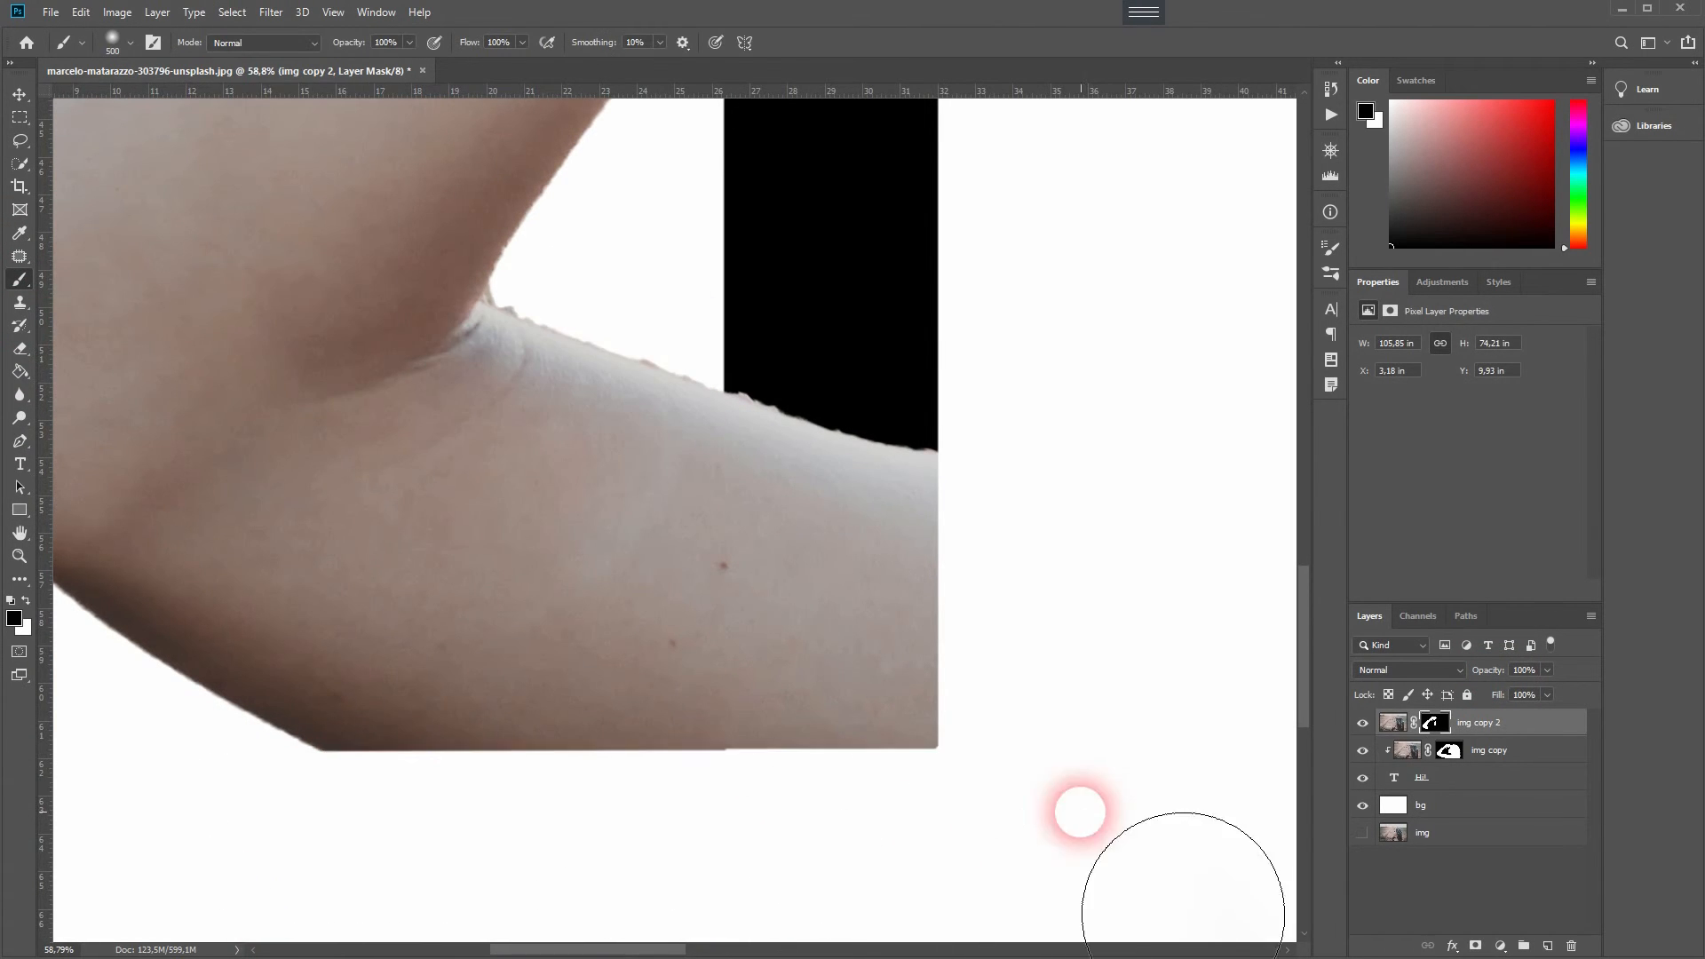
- Clean up the straight edge under the arm by painting the mask inside a rectangular marquee selection
key("ctrl+0")
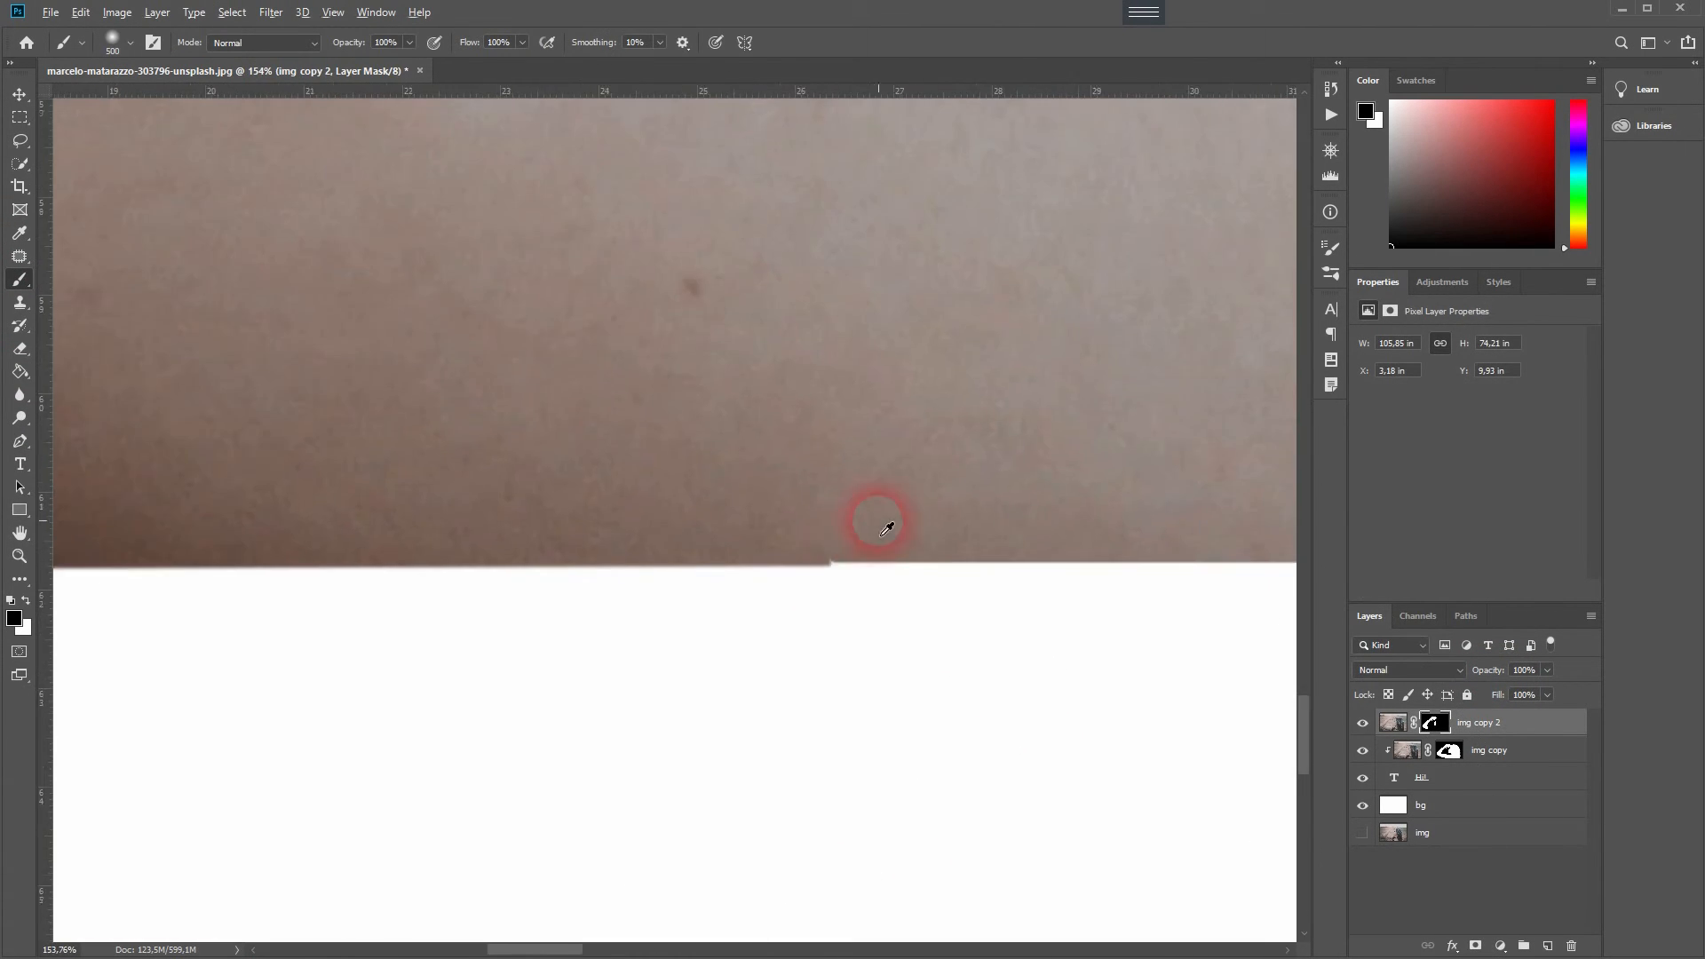
left_click(821, 597)
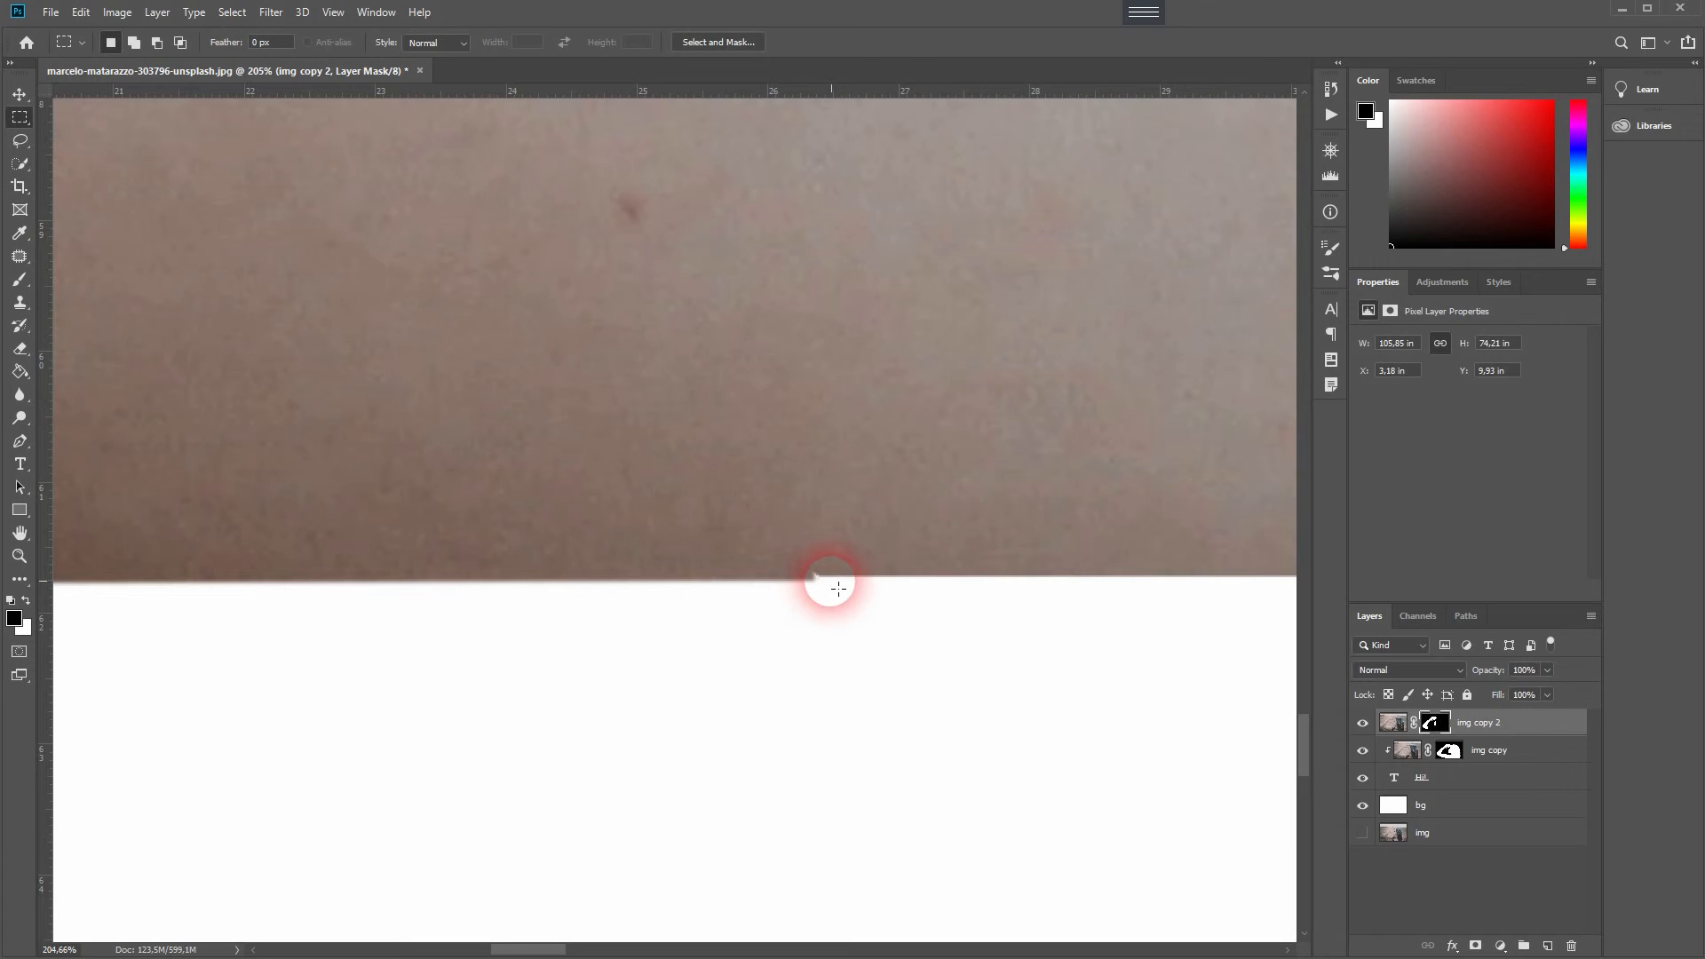
left_click_drag(839, 586, 229, 759)
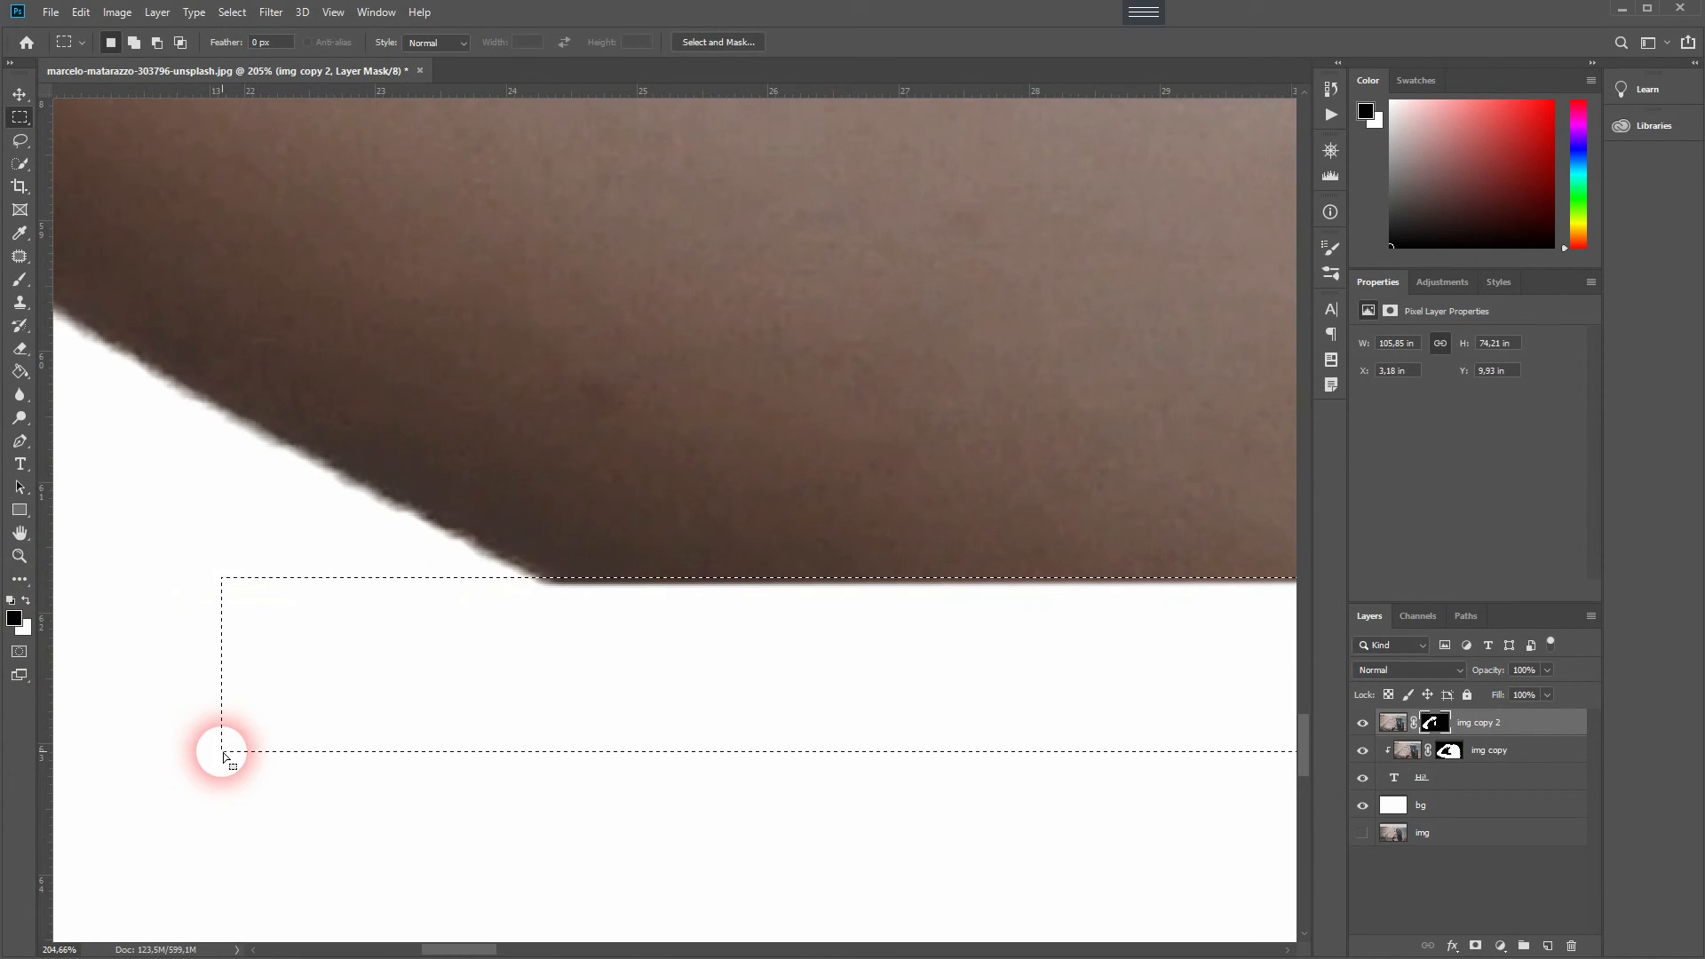
left_click(19, 279)
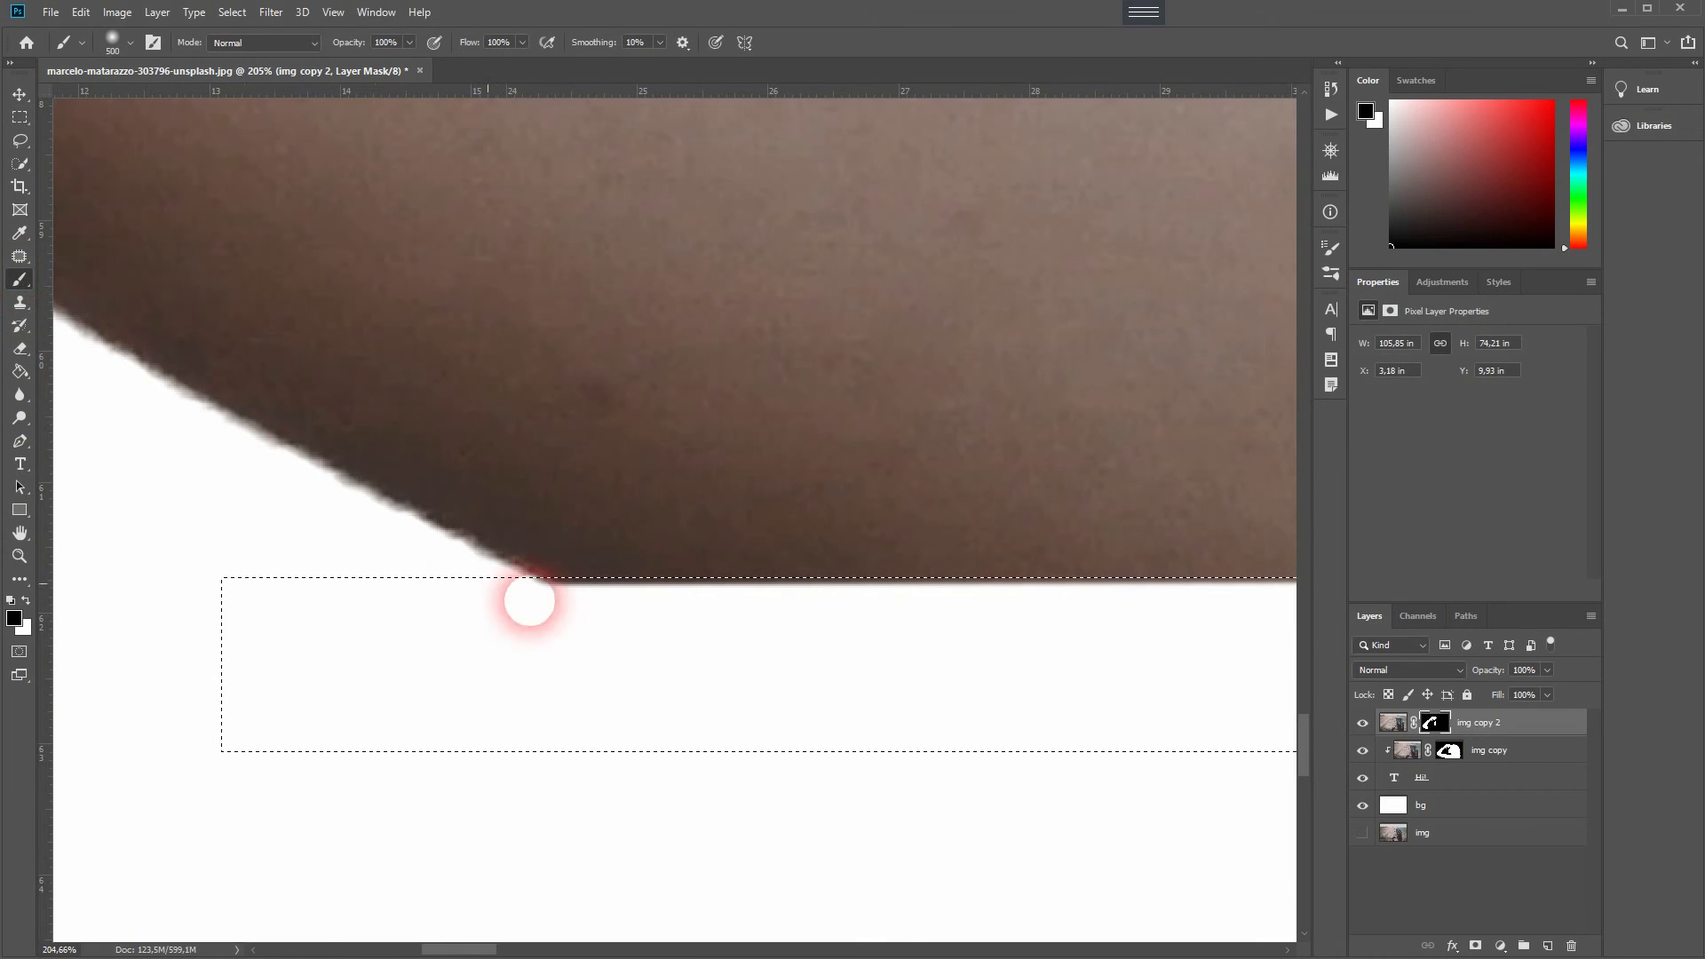
mouse_move(582, 647)
left_mouse_down()
mouse_move(944, 615)
mouse_move(509, 754)
left_mouse_up()
key("ctrl+d")
- Set the brush size to 50 and paint the copy's mask in black and white along the arm and hair edges
key("ctrl+0")
scroll(195, 569, "up", 20)
mouse_move(195, 569)
left_mouse_down()
mouse_move(749, 479)
mouse_move(976, 186)
left_mouse_up()
left_click(131, 43)
type("50")
key("Return")
mouse_move(403, 486)
left_mouse_down()
mouse_move(236, 794)
mouse_move(491, 392)
left_mouse_up()
left_click_drag(489, 329, 415, 551)
key("x")
left_click_drag(483, 659, 647, 560)
key("x")
left_click_drag(781, 213, 257, 781)
left_click_drag(398, 405, 546, 241)
mouse_move(551, 227)
left_mouse_down()
mouse_move(351, 645)
mouse_move(807, 198)
mouse_move(596, 633)
mouse_move(931, 322)
left_mouse_up()
left_click_drag(933, 335, 598, 715)
left_click_drag(647, 640, 1105, 263)
mouse_move(1111, 259)
left_mouse_down()
mouse_move(379, 853)
mouse_move(741, 590)
mouse_move(898, 445)
left_mouse_up()
left_click_drag(792, 561, 411, 859)
- Touch up the img copy mask, then keep refining img copy 2's mask around the arm and face with black and white strokes
left_click(1449, 751)
mouse_move(860, 498)
left_mouse_down()
mouse_move(387, 855)
mouse_move(847, 503)
left_mouse_up()
left_click(1435, 723)
left_click_drag(909, 431, 323, 764)
left_click_drag(304, 825, 397, 734)
key("x")
mouse_move(342, 835)
left_mouse_down()
mouse_move(263, 887)
mouse_move(402, 785)
left_mouse_up()
key("x")
left_click_drag(402, 713, 627, 499)
mouse_move(352, 738)
left_mouse_down()
mouse_move(672, 460)
mouse_move(903, 301)
left_mouse_up()
mouse_move(945, 250)
left_mouse_down()
mouse_move(303, 735)
mouse_move(537, 588)
left_mouse_up()
left_click_drag(951, 380, 469, 592)
mouse_move(377, 681)
left_mouse_down()
mouse_move(574, 609)
mouse_move(837, 559)
mouse_move(310, 712)
left_mouse_up()
key("x")
left_click_drag(310, 751, 331, 749)
key("x")
mouse_move(391, 682)
left_mouse_down()
mouse_move(738, 578)
mouse_move(1141, 520)
left_mouse_up()
left_click_drag(1154, 526, 493, 656)
key("x")
left_click_drag(544, 715, 532, 684)
key("x")
left_click_drag(523, 654, 710, 755)
left_click_drag(819, 749, 304, 567)
key("ctrl+0")
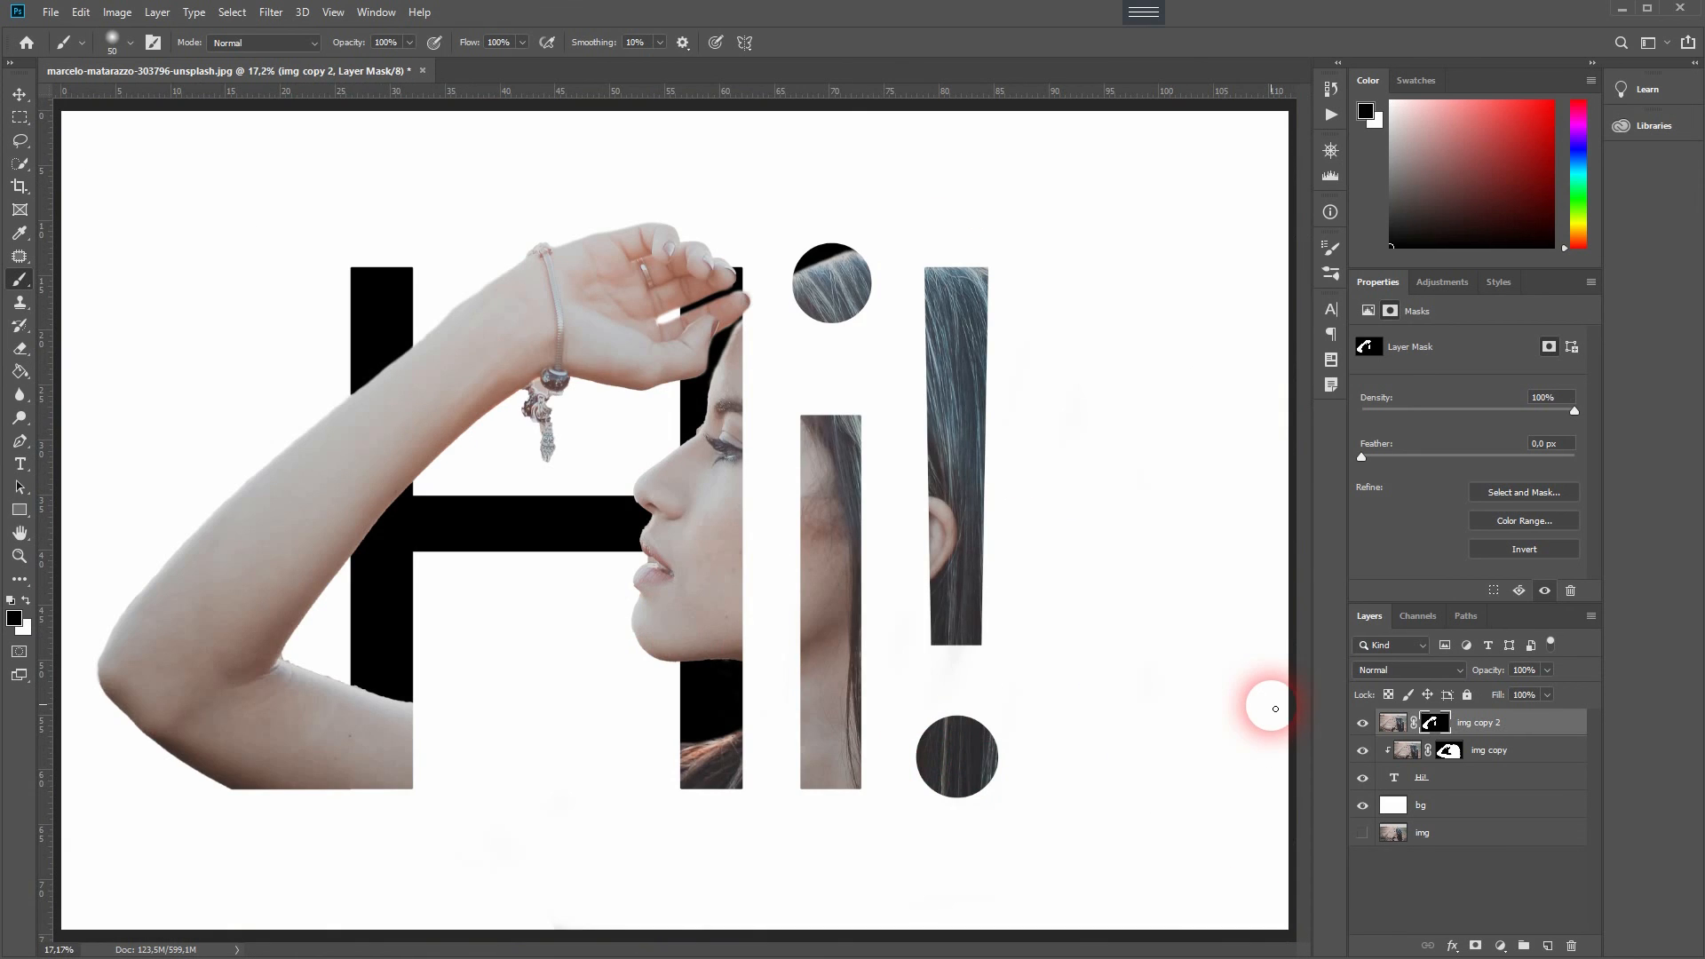